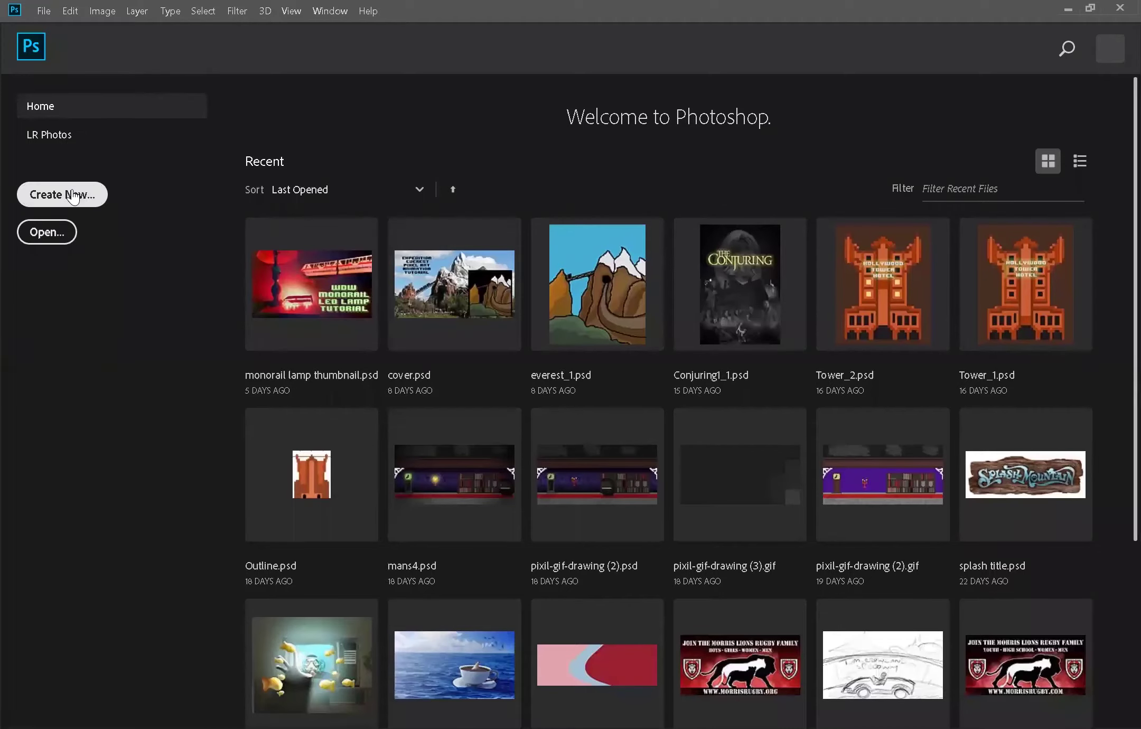
# - Start a new document and choose the 4000 x 6000 px recent preset
pyautogui.click(73, 197)
pyautogui.scroll(-1, 471, 397)
pyautogui.scroll(1, 471, 397)
pyautogui.click(309, 365)
# - Create the 4000 x 6000 document and enlarge the placed car 2 photo around its centre
pyautogui.click(826, 670)
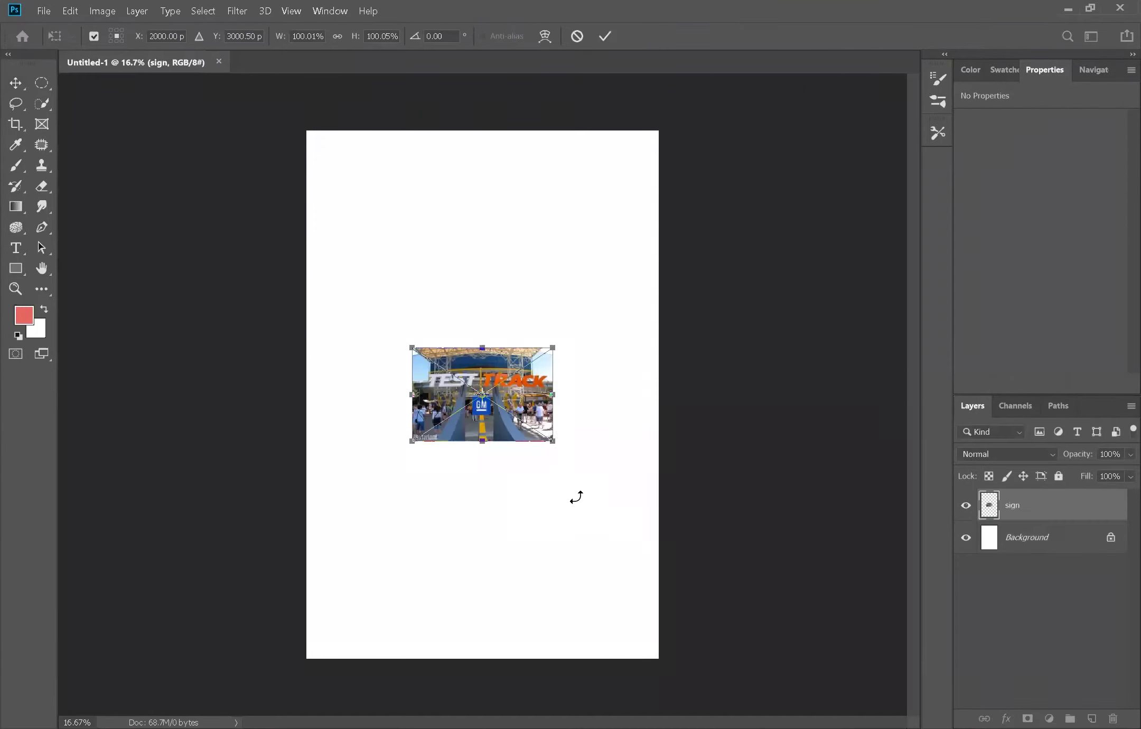
pyautogui.moveTo(589, 475); pyautogui.dragTo(704, 563)
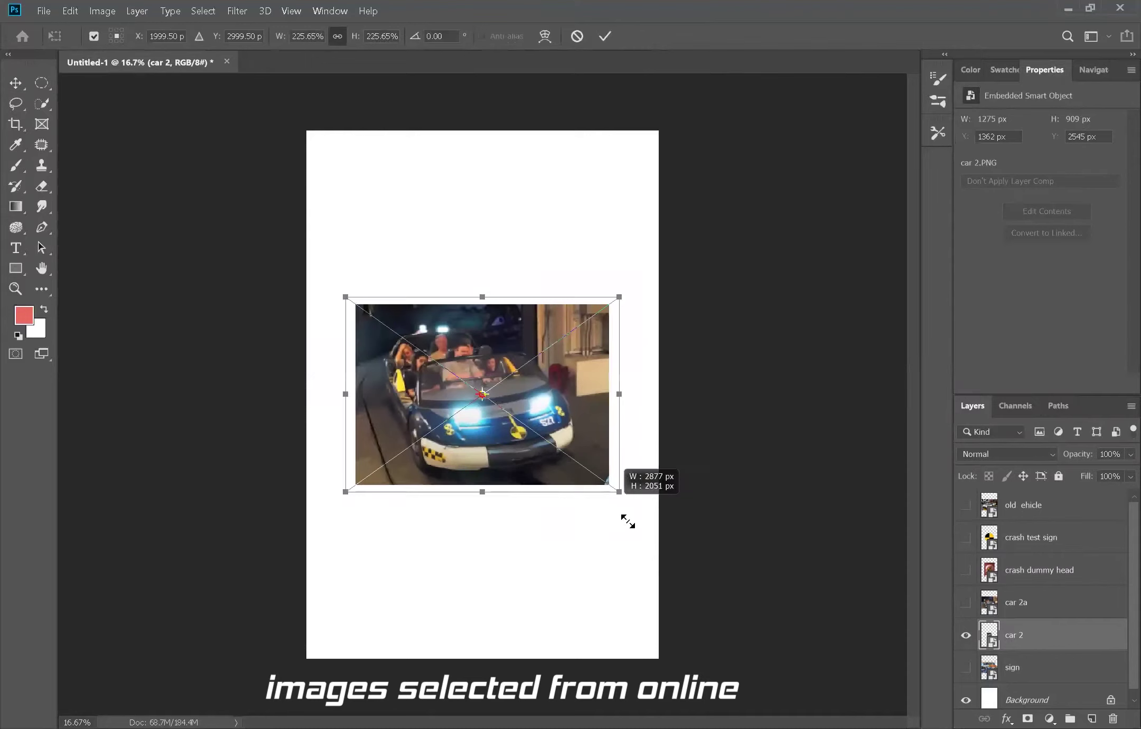
pyautogui.click(965, 505)
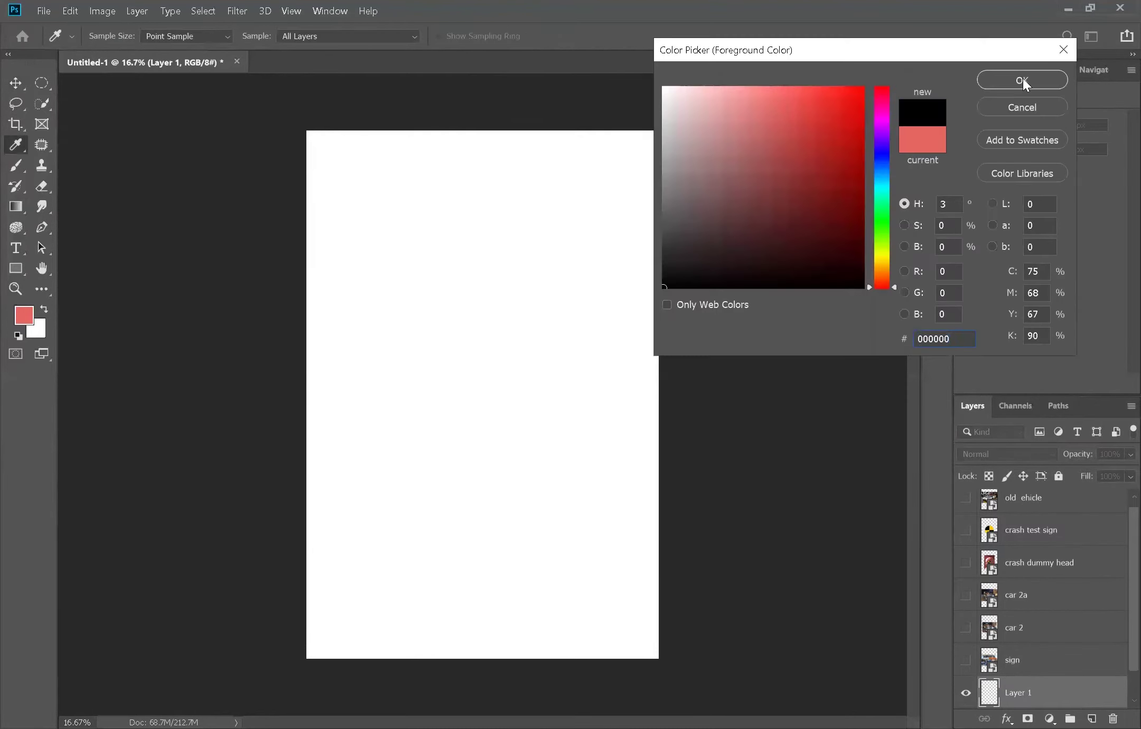
# - Paint the new bottom layer black and show the old vehicle photo
pyautogui.moveTo(429, 325)
pyautogui.mouseDown()
pyautogui.moveTo(611, 198)
pyautogui.moveTo(639, 254)
pyautogui.moveTo(635, 238)
pyautogui.mouseUp()
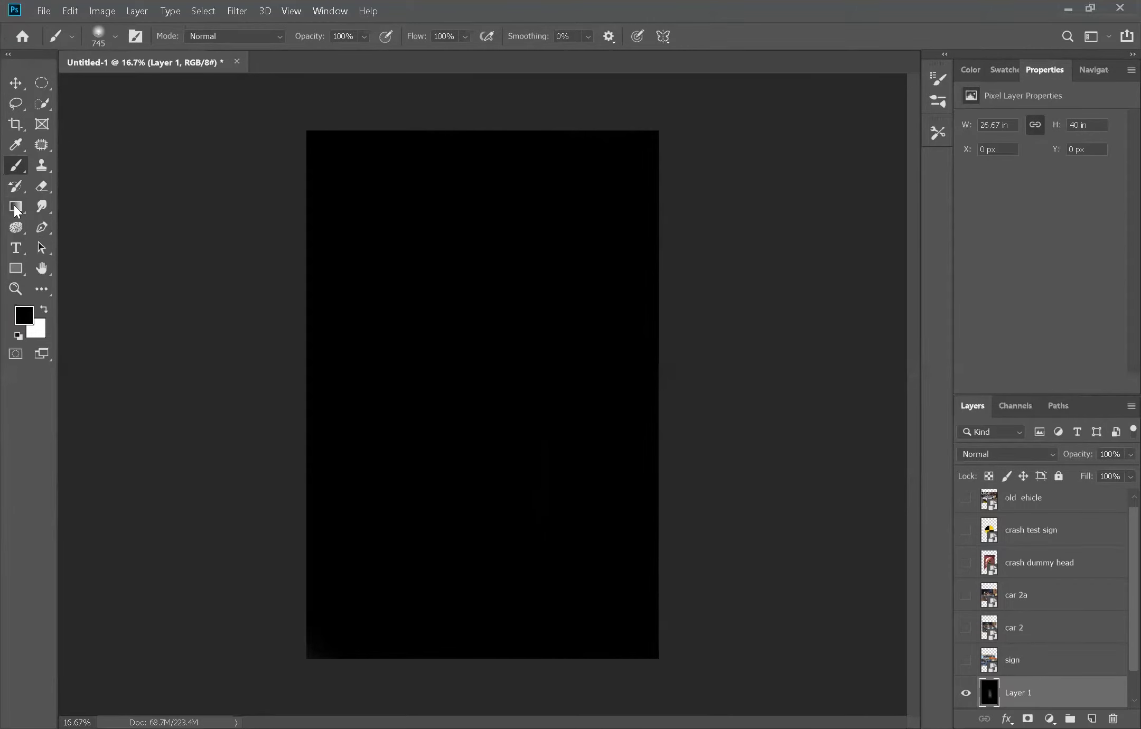
pyautogui.click(94, 221)
pyautogui.click(966, 498)
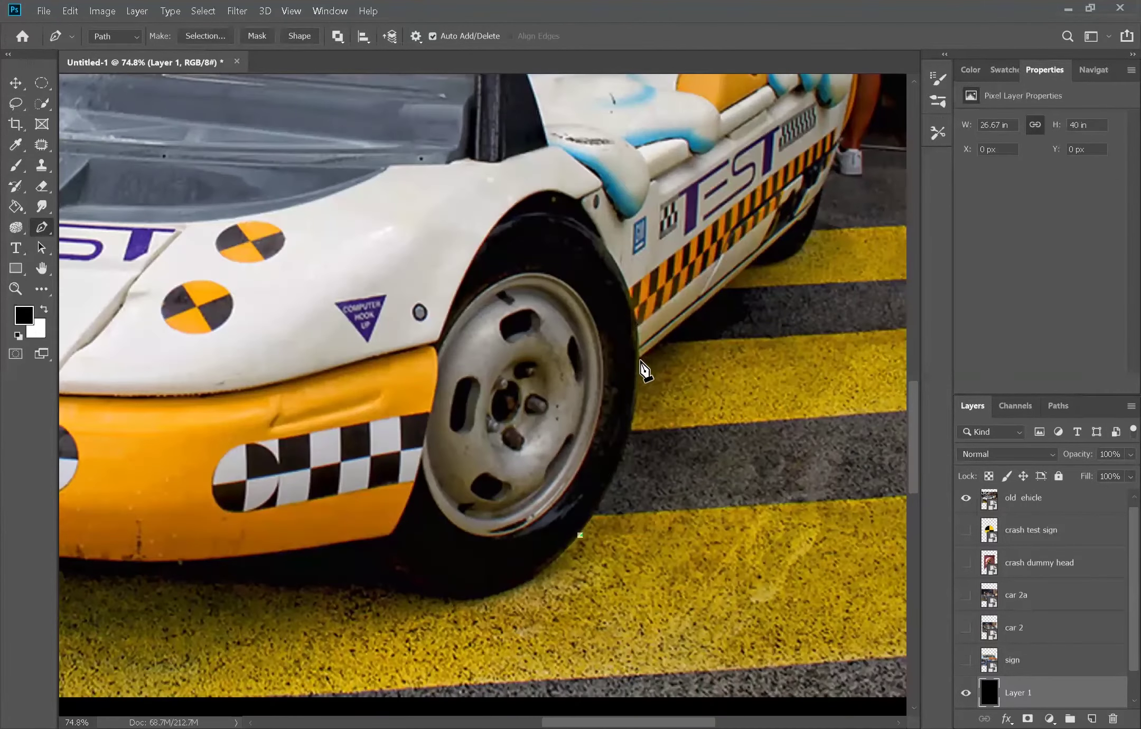
# - Trace the car's rear edge and roof outline with curved Pen points
pyautogui.scroll(3, 811, 253)
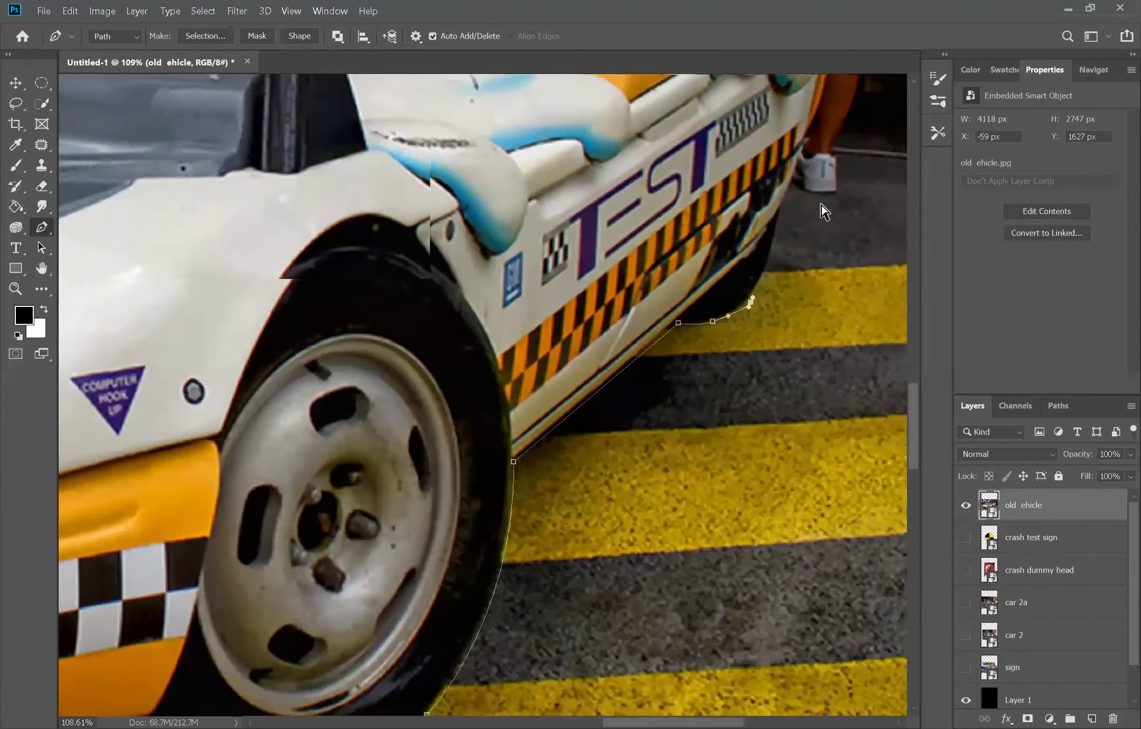
pyautogui.moveTo(743, 309); pyautogui.dragTo(744, 290)
pyautogui.click(789, 124)
pyautogui.scroll(5, 814, 185)
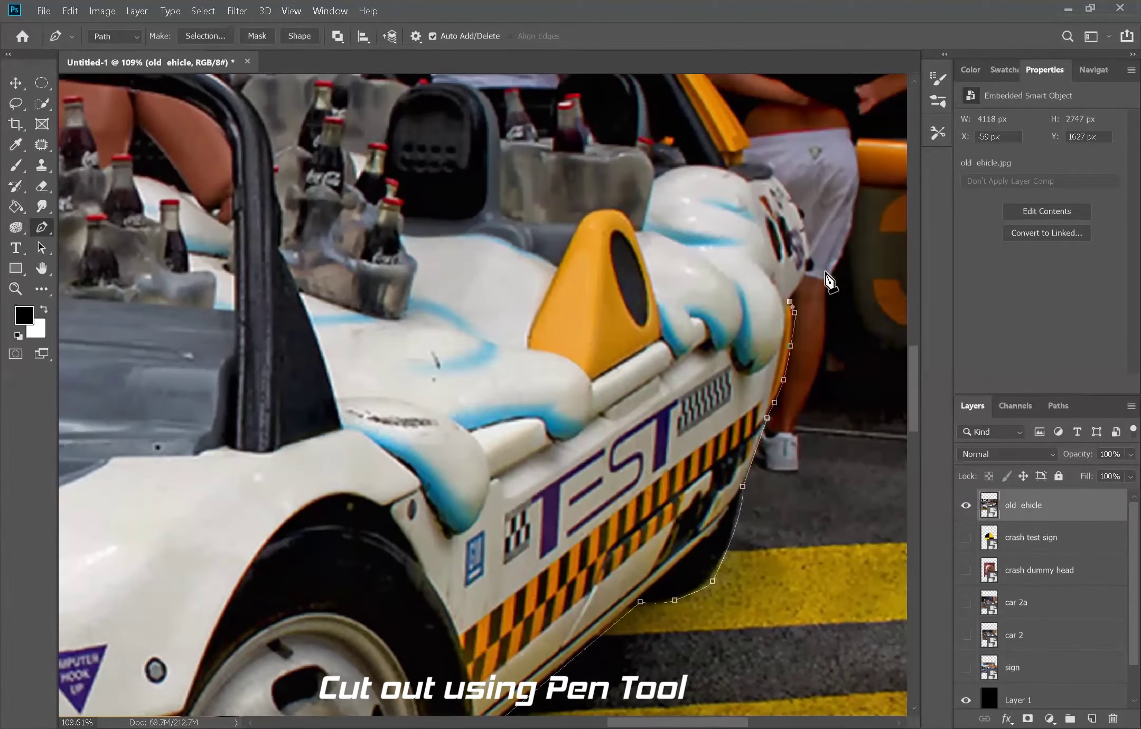
pyautogui.scroll(5, 746, 158)
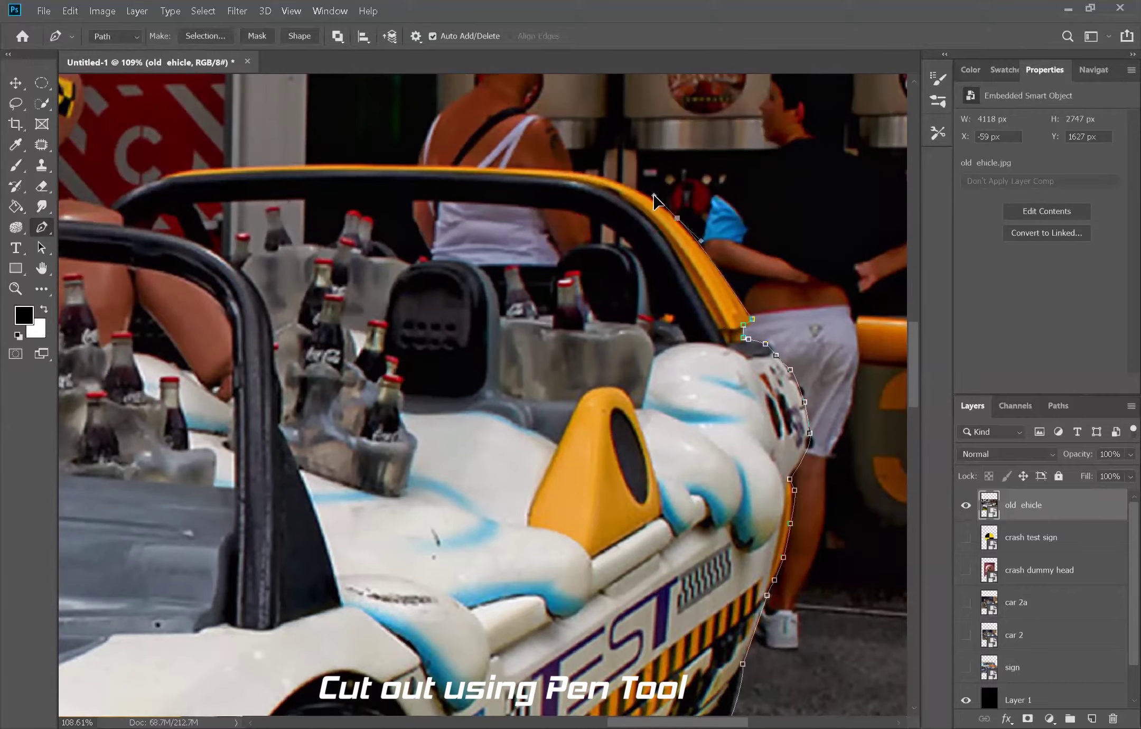
pyautogui.moveTo(78, 188); pyautogui.dragTo(617, 217)
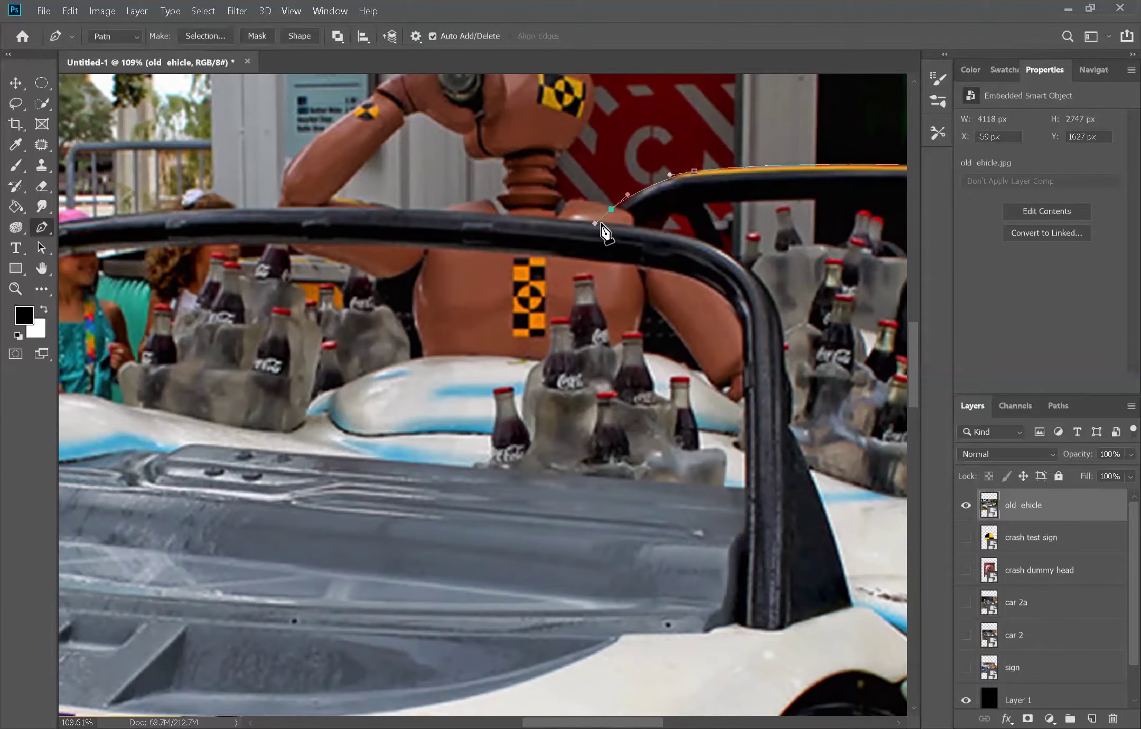
pyautogui.hscroll(-5, 127, 232)
pyautogui.moveTo(172, 257); pyautogui.dragTo(109, 305)
pyautogui.hscroll(-6, 132, 370)
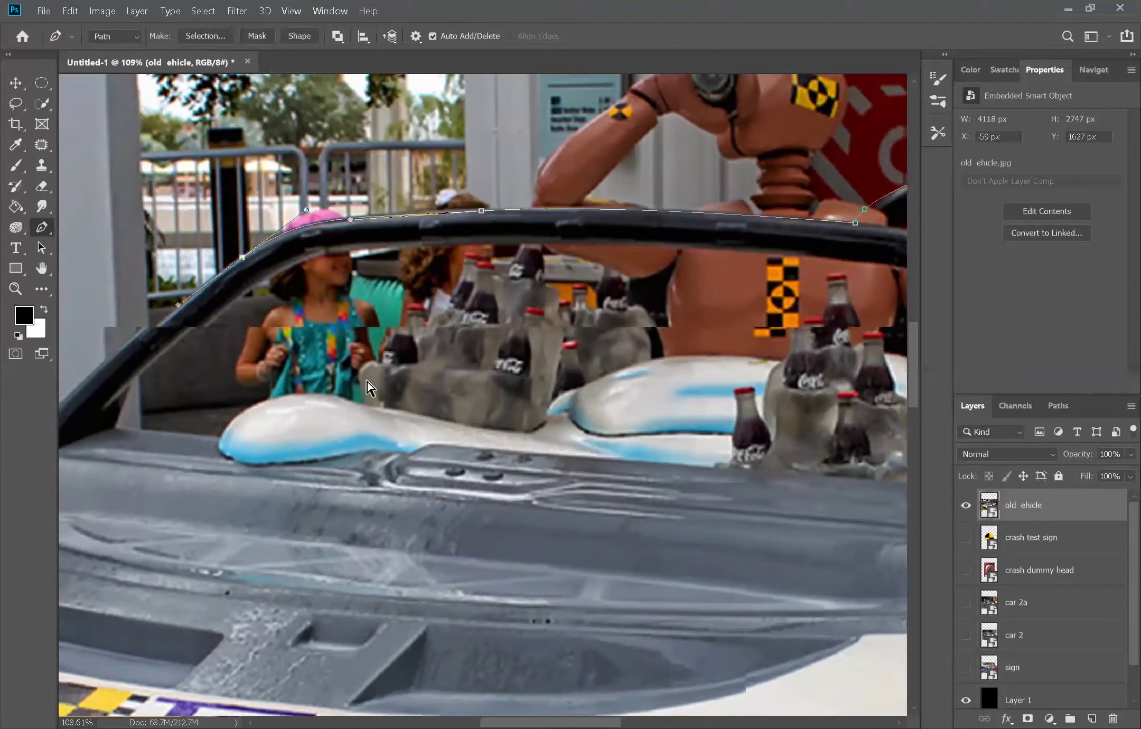
pyautogui.hscroll(-2, 161, 515)
pyautogui.moveTo(226, 507); pyautogui.dragTo(188, 550)
pyautogui.hscroll(-3, 264, 544)
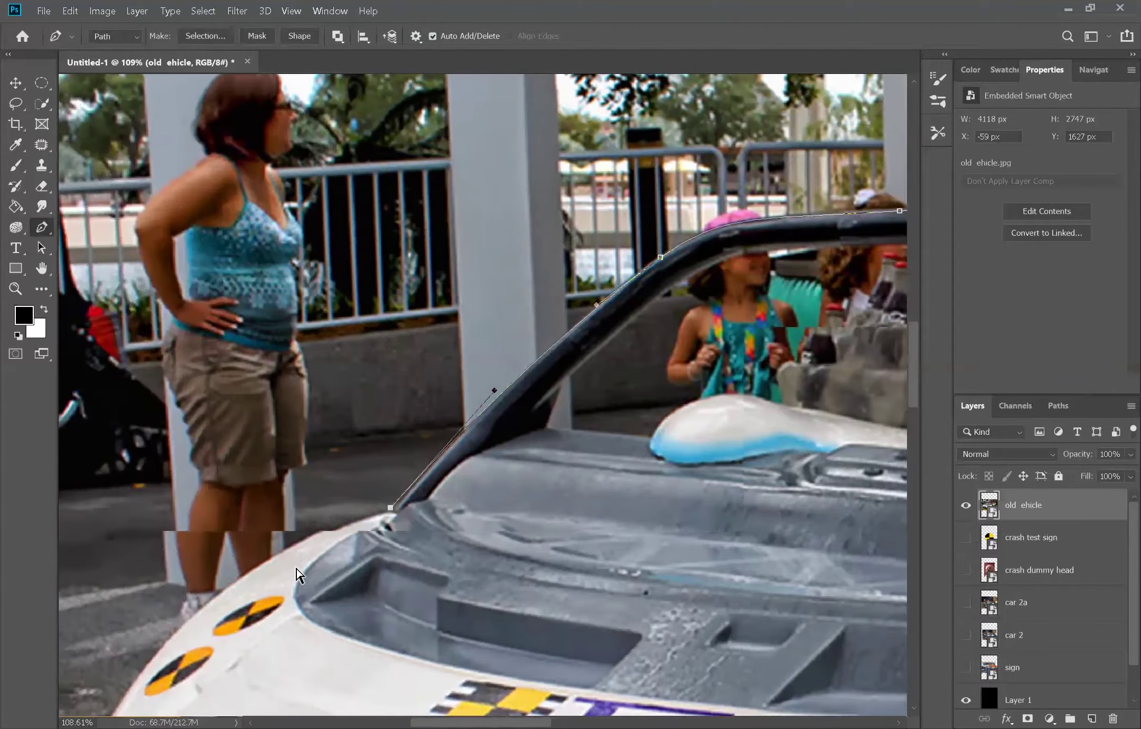
pyautogui.hscroll(-3, 296, 581)
# - Finish the outline along the lower body and bumper, removing the extra point near the wheel
pyautogui.scroll(-2, 295, 581)
pyautogui.scroll(-3, 274, 528)
pyautogui.moveTo(203, 632); pyautogui.dragTo(204, 705)
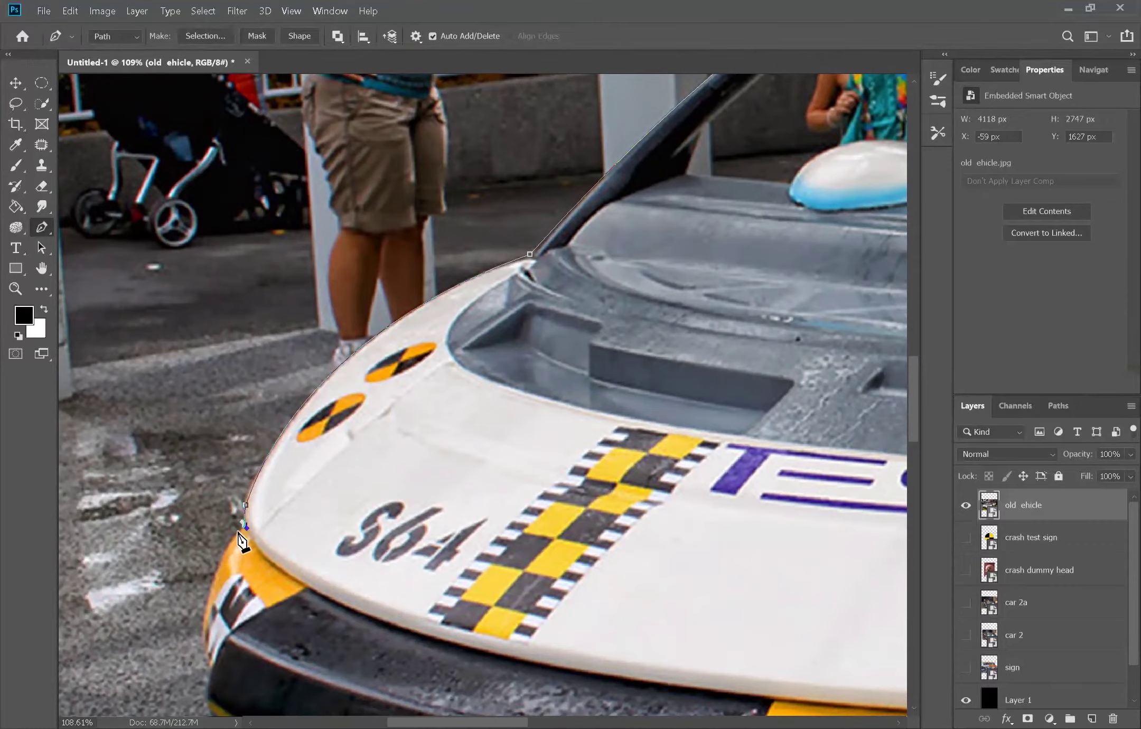
pyautogui.scroll(-3, 205, 634)
pyautogui.scroll(-3, 234, 576)
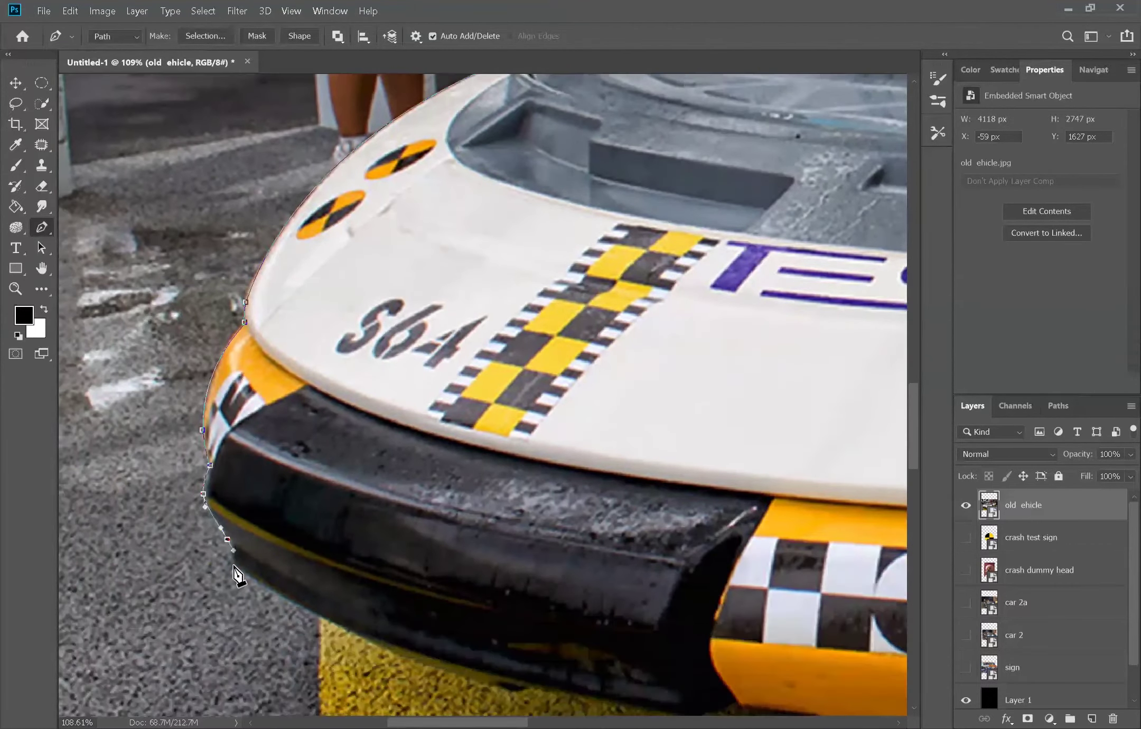
pyautogui.scroll(-3, 687, 633)
pyautogui.moveTo(689, 631); pyautogui.dragTo(867, 672)
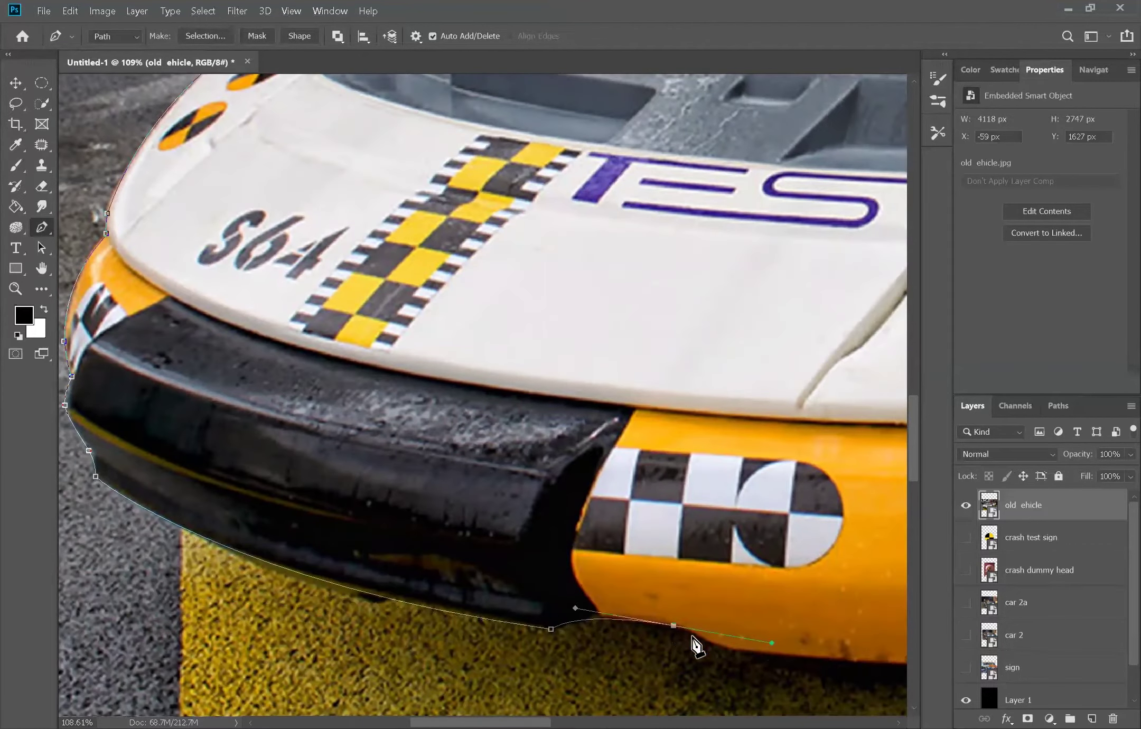
pyautogui.hscroll(2, 682, 655)
pyautogui.hscroll(3, 731, 667)
pyautogui.hscroll(3, 750, 681)
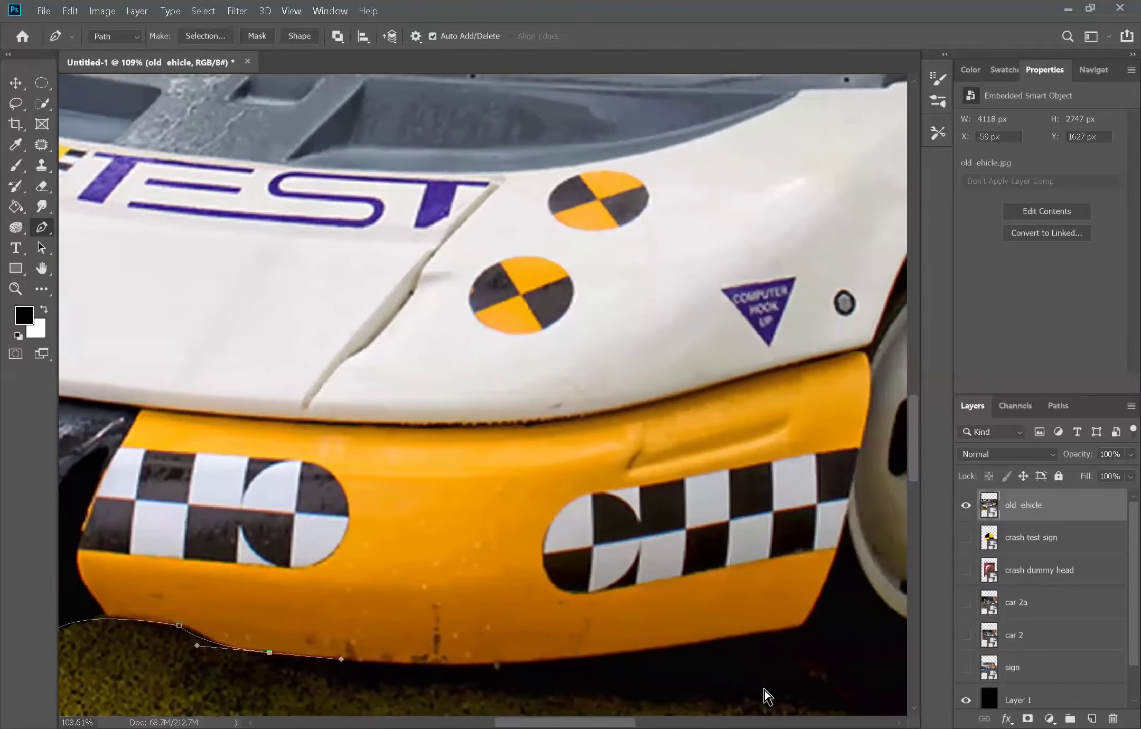
pyautogui.hscroll(1, 766, 696)
pyautogui.moveTo(739, 626); pyautogui.dragTo(874, 594)
pyautogui.moveTo(738, 629); pyautogui.dragTo(430, 671)
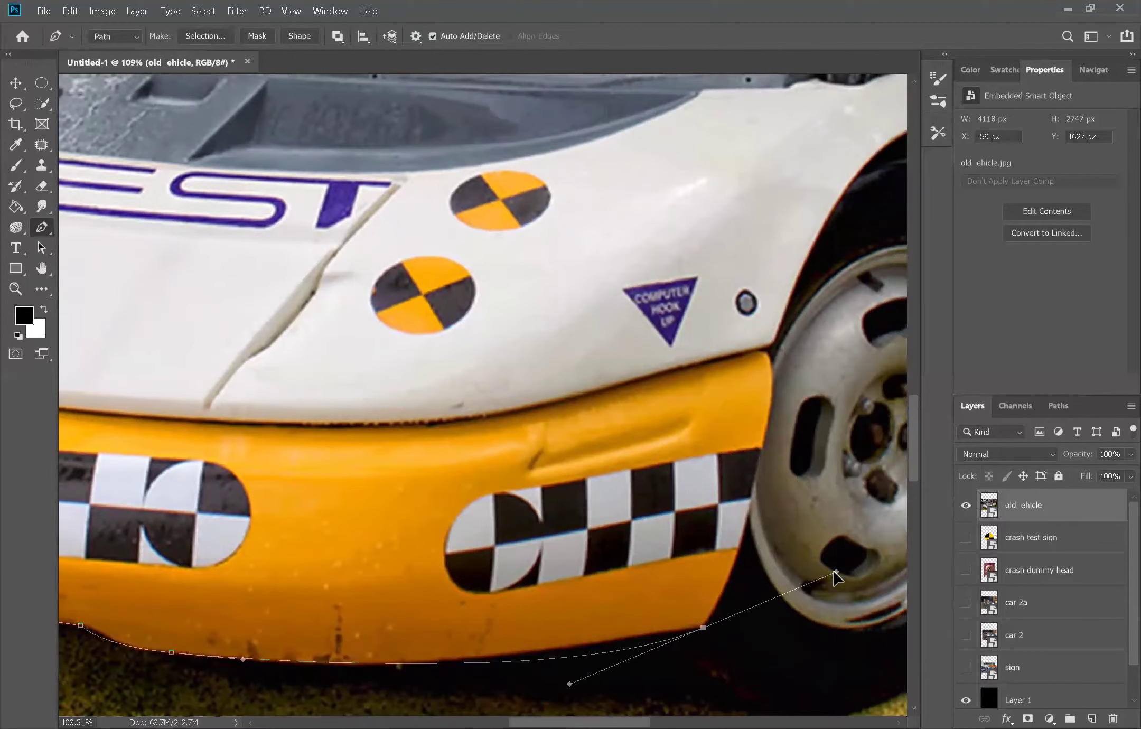
pyautogui.hscroll(2, 745, 642)
pyautogui.hscroll(3, 581, 661)
pyautogui.scroll(-2, 422, 655)
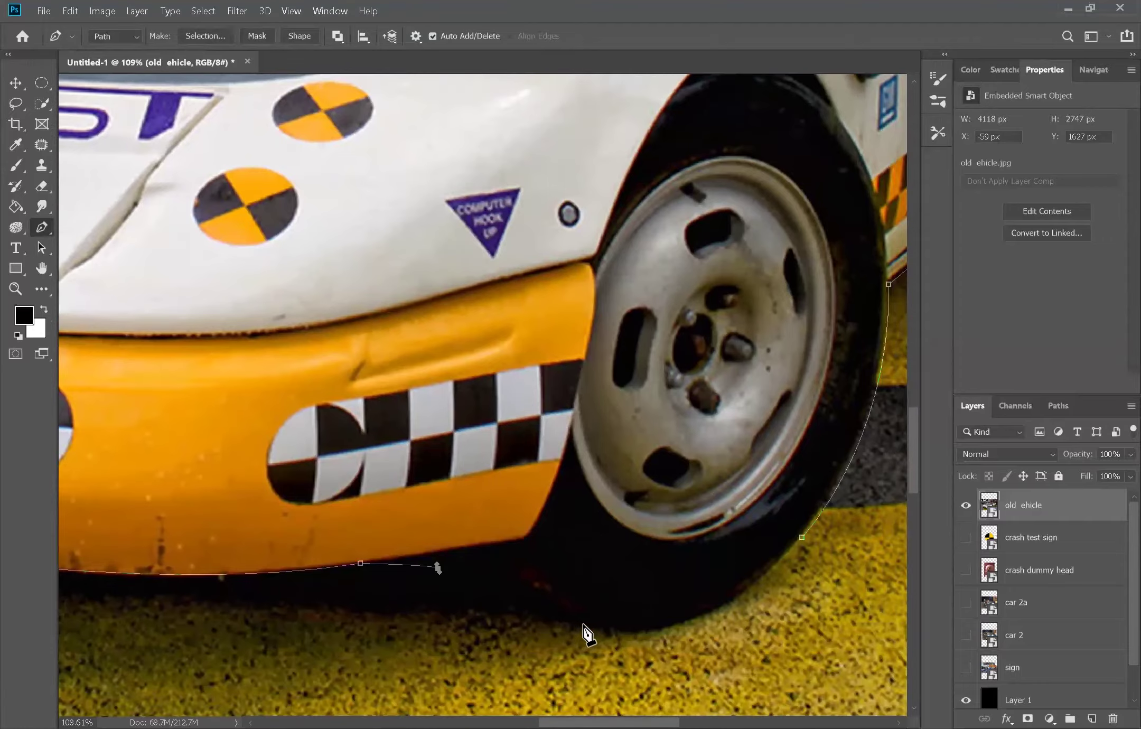
pyautogui.click(802, 538)
# - Save the traced outline as a path, load it as a selection and mask the layer
pyautogui.click(1058, 406)
pyautogui.doubleClick(999, 443)
pyautogui.press('Return')
pyautogui.click(972, 405)
pyautogui.click(1027, 718)
pyautogui.hotkey('ctrl', '0')
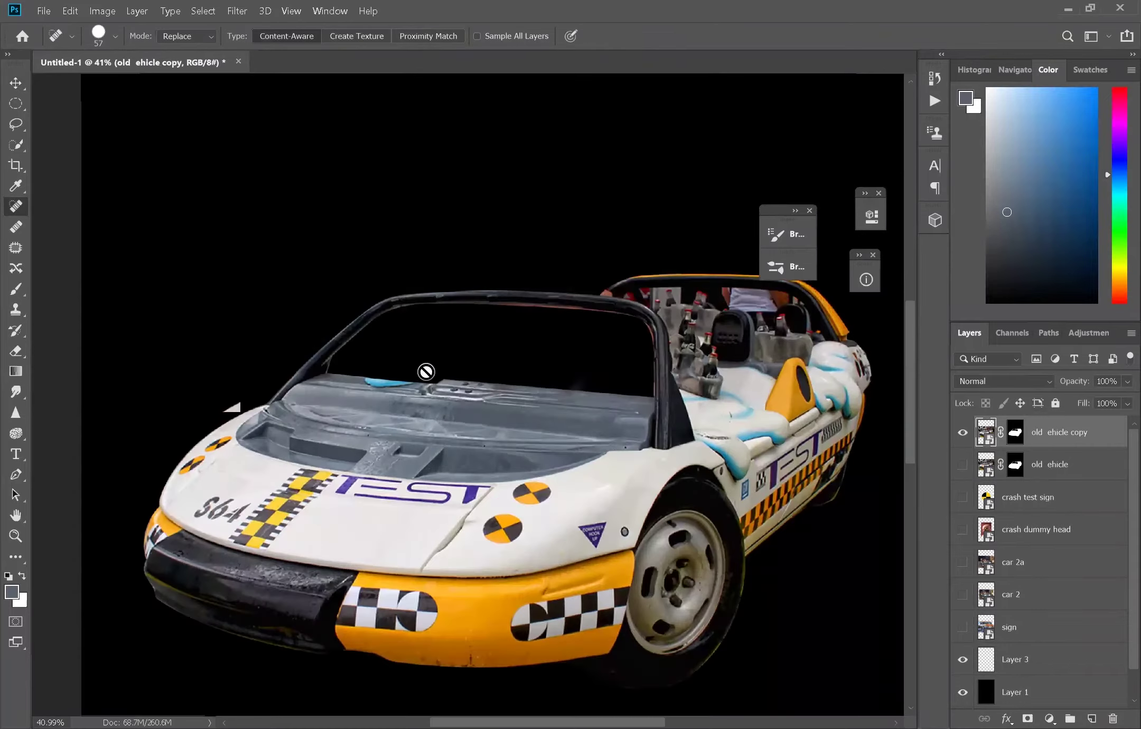
# - Heal away the blue spot, the long blue streak and the side mark on the car
pyautogui.scroll(4, 389, 375)
pyautogui.moveTo(331, 369)
pyautogui.mouseDown()
pyautogui.moveTo(464, 378)
pyautogui.moveTo(521, 470)
pyautogui.mouseUp()
pyautogui.scroll(-3, 515, 420)
pyautogui.scroll(-2, 510, 420)
pyautogui.scroll(-2, 509, 420)
pyautogui.scroll(5, 515, 412)
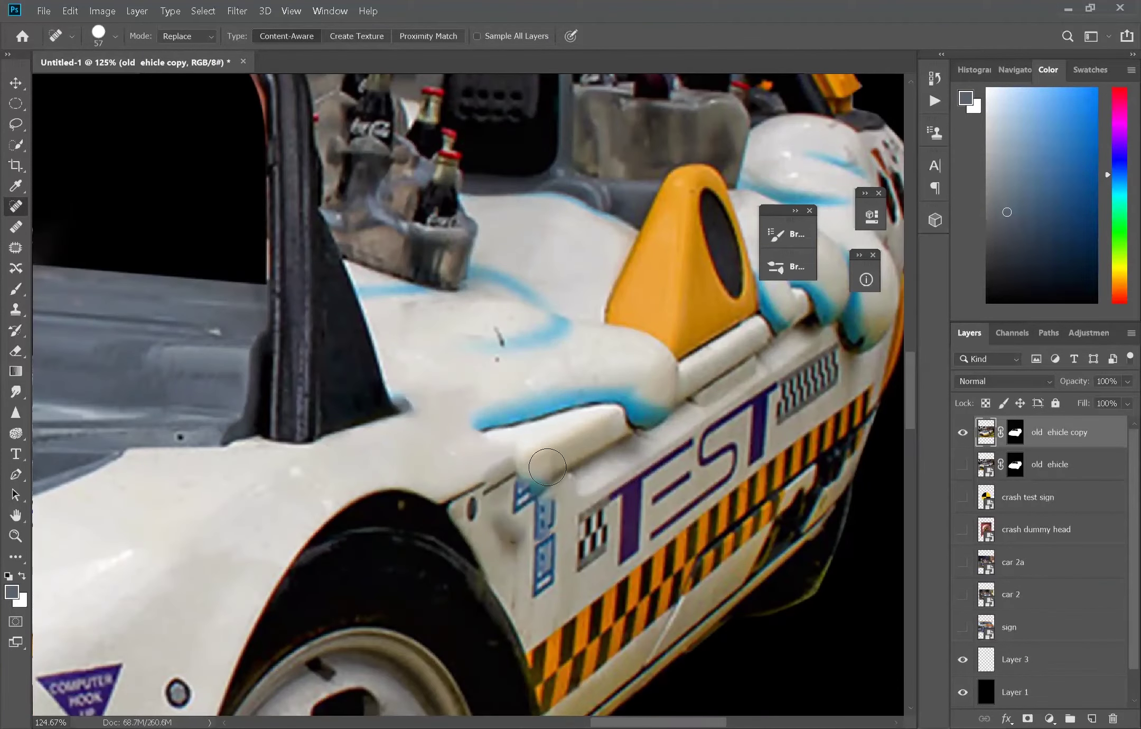
pyautogui.hscroll(5, 321, 496)
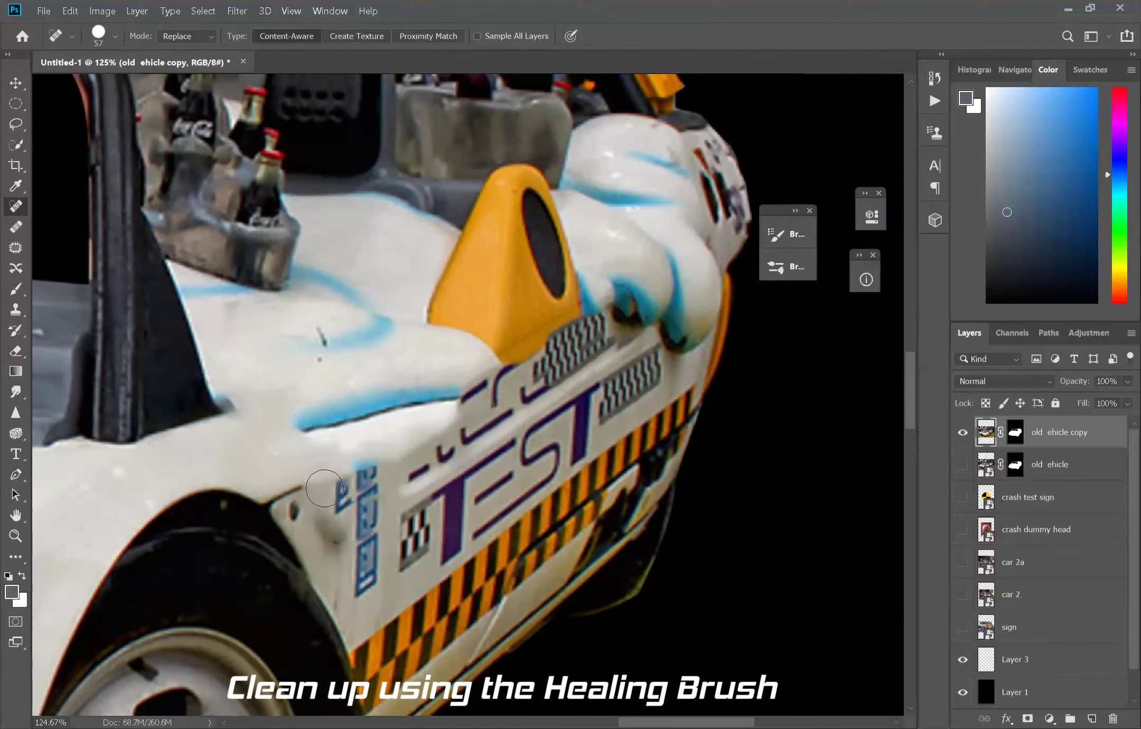
pyautogui.moveTo(460, 393); pyautogui.dragTo(296, 423)
pyautogui.scroll(2, 301, 285)
pyautogui.moveTo(594, 346); pyautogui.dragTo(660, 357)
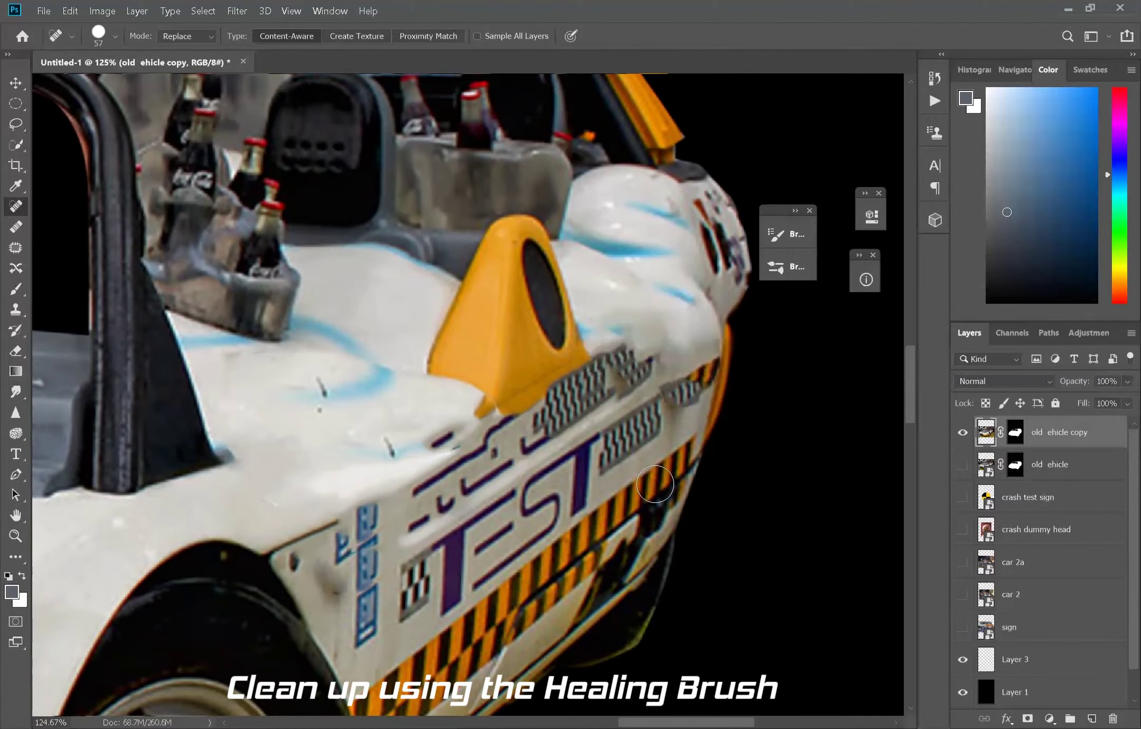
pyautogui.scroll(-5, 659, 357)
# - Mask out the bottles behind the windshield and the cloth behind the seats
pyautogui.press('e')
pyautogui.scroll(4, 301, 191)
pyautogui.scroll(2, 528, 253)
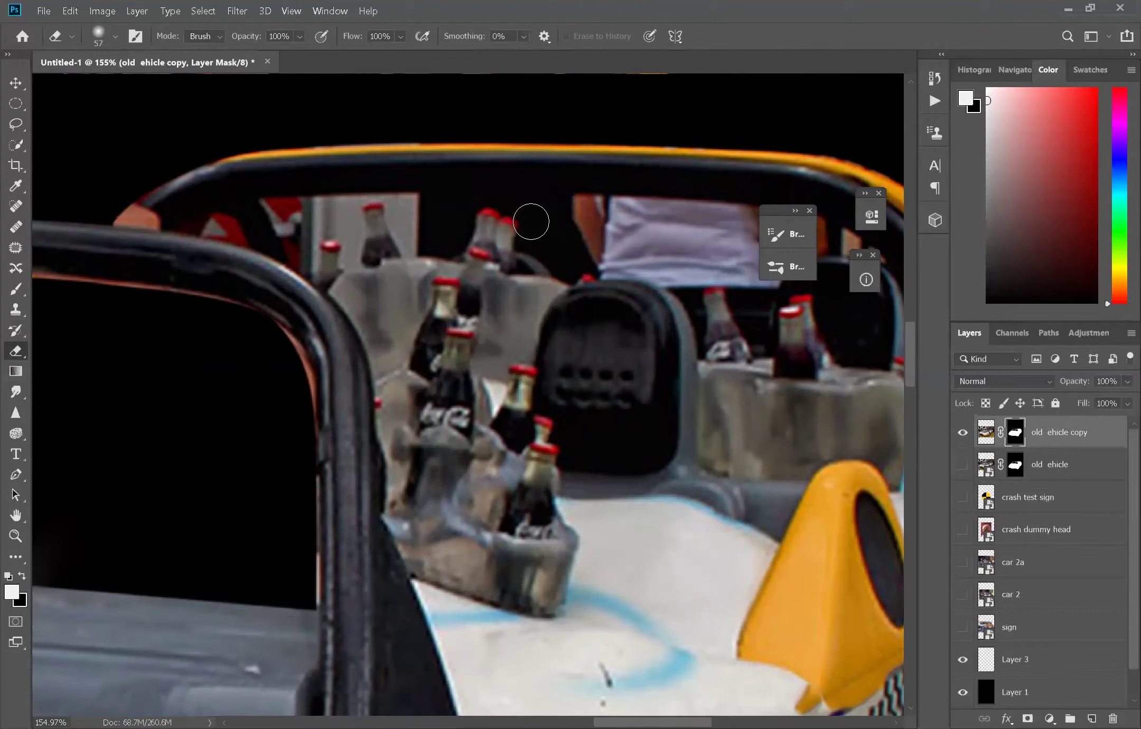
pyautogui.moveTo(530, 222); pyautogui.dragTo(516, 337)
pyautogui.moveTo(573, 215); pyautogui.dragTo(878, 349)
pyautogui.hscroll(2, 878, 350)
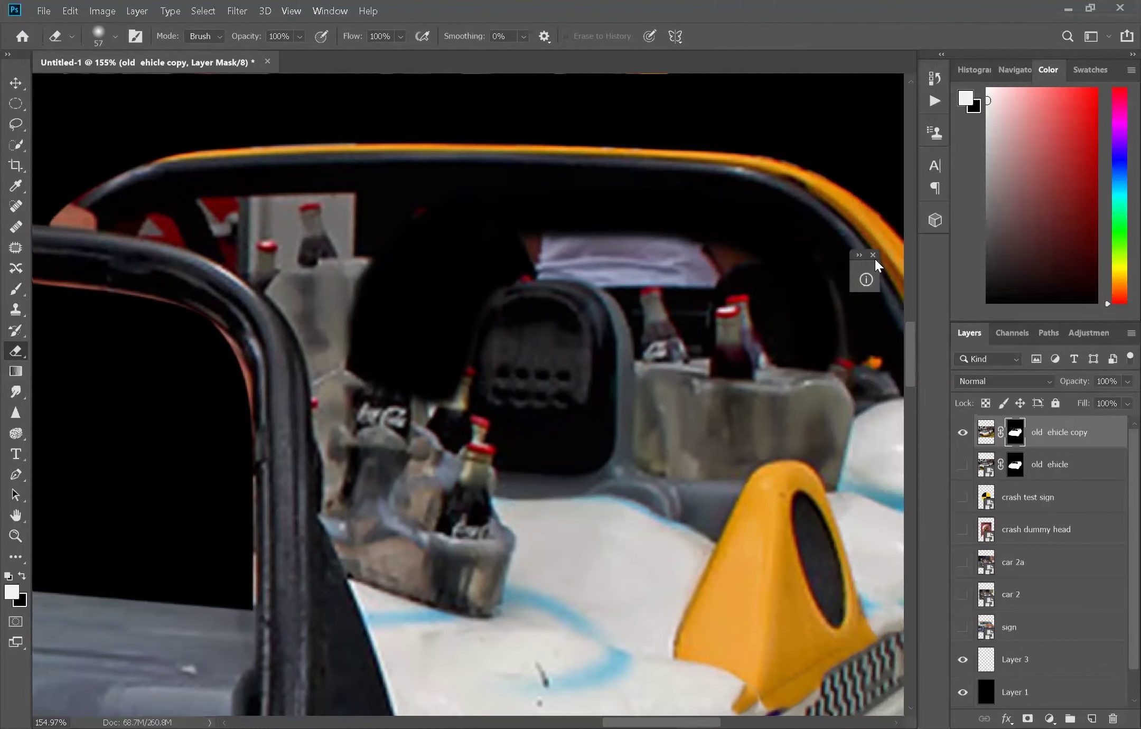
pyautogui.moveTo(787, 240); pyautogui.dragTo(651, 288)
# - Mask out the dashboard and window clutter, then inspect the cleaned car
pyautogui.moveTo(460, 436)
pyautogui.mouseDown()
pyautogui.moveTo(433, 527)
pyautogui.moveTo(229, 244)
pyautogui.moveTo(566, 352)
pyautogui.moveTo(634, 475)
pyautogui.mouseUp()
pyautogui.scroll(-3, 431, 566)
pyautogui.moveTo(431, 567)
pyautogui.mouseDown()
pyautogui.moveTo(504, 527)
pyautogui.moveTo(538, 372)
pyautogui.mouseUp()
pyautogui.scroll(-3, 406, 432)
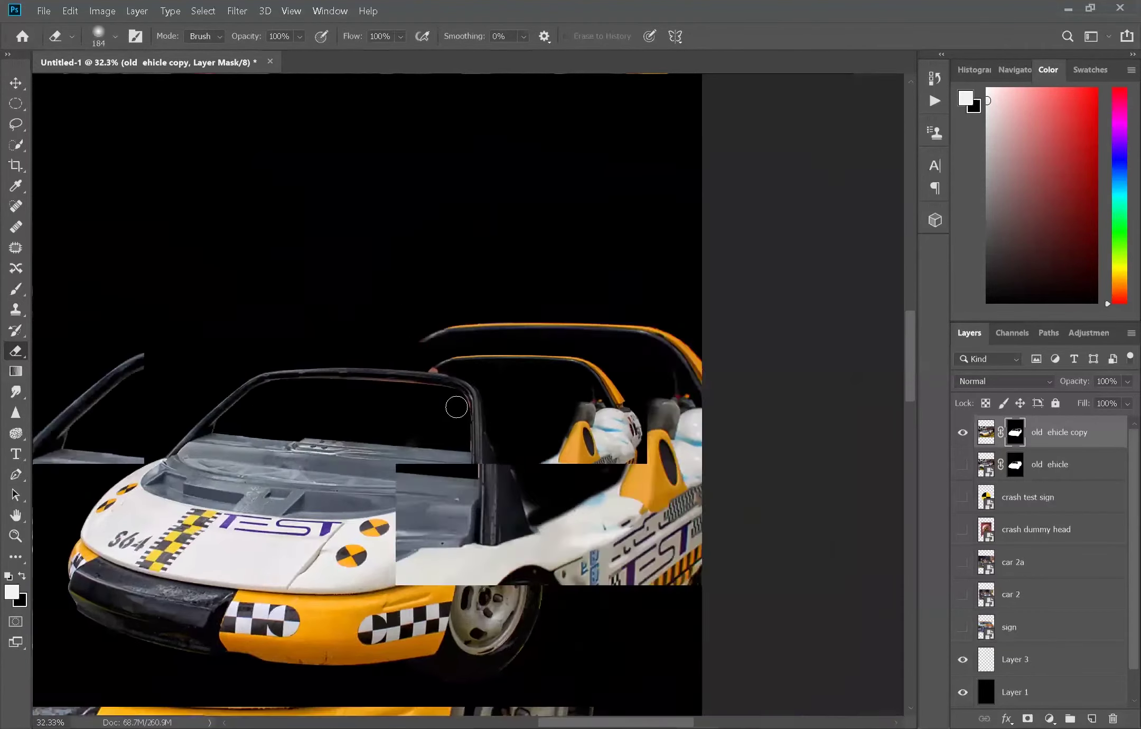
pyautogui.scroll(5, 459, 403)
pyautogui.hscroll(2, 364, 387)
pyautogui.hscroll(2, 663, 424)
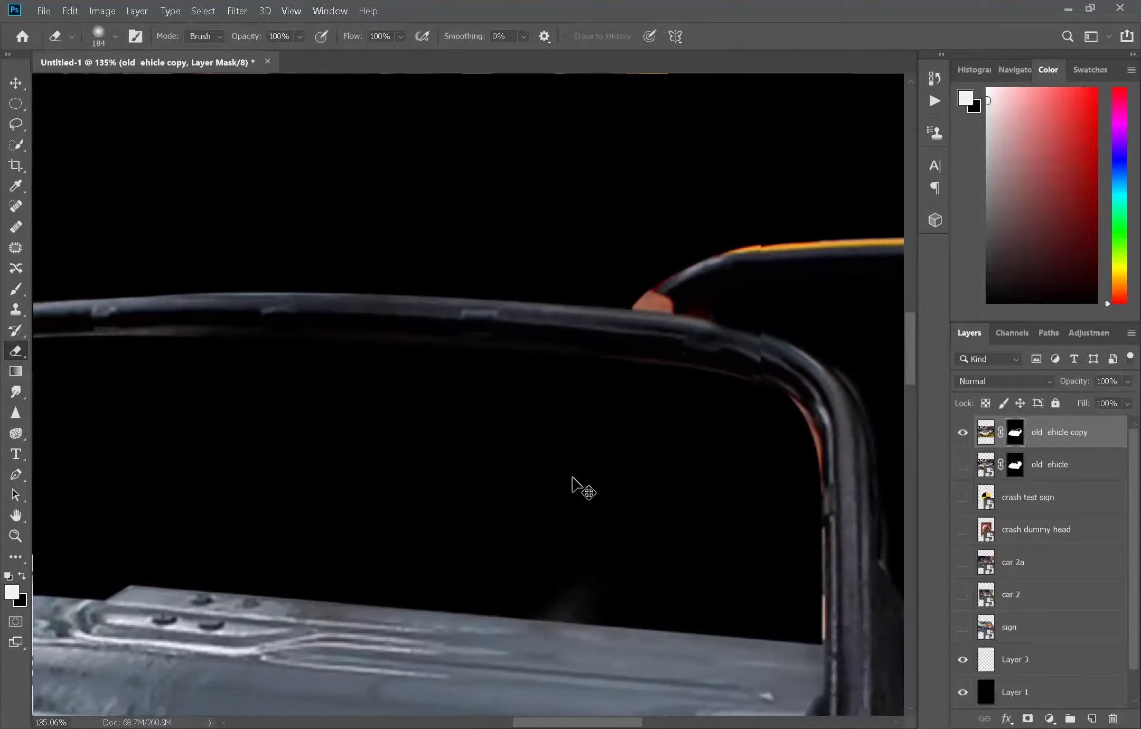
pyautogui.hscroll(2, 548, 446)
pyautogui.scroll(-6, 617, 467)
pyautogui.scroll(5, 617, 467)
pyautogui.scroll(-3, 565, 463)
pyautogui.scroll(3, 637, 514)
pyautogui.scroll(-4, 593, 532)
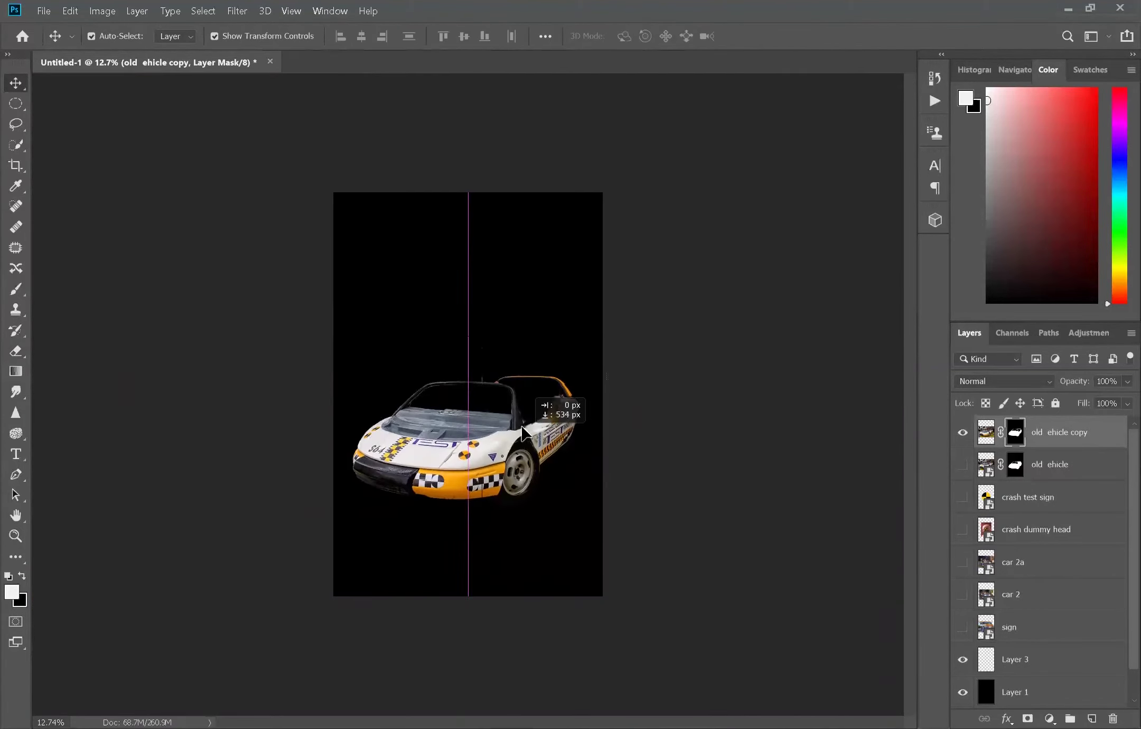
# - Commit the resized crash test sign transform
pyautogui.click(604, 36)
pyautogui.rightClick(457, 316)
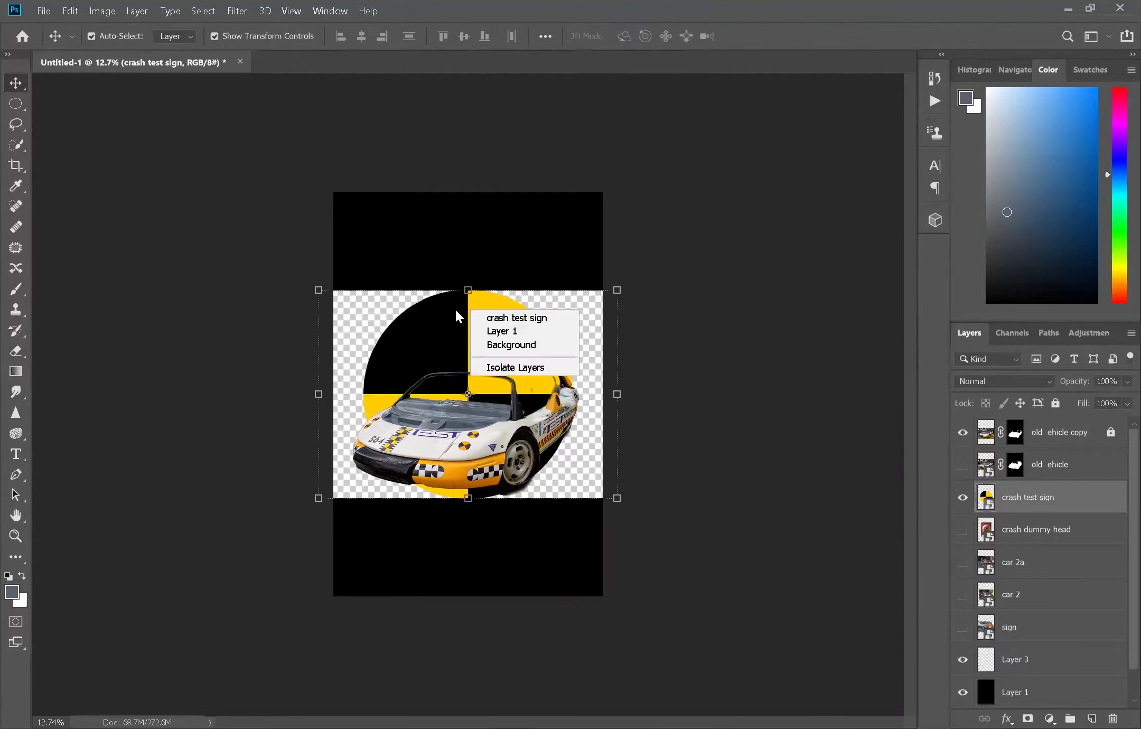
pyautogui.rightClick(504, 342)
pyautogui.press('Escape')
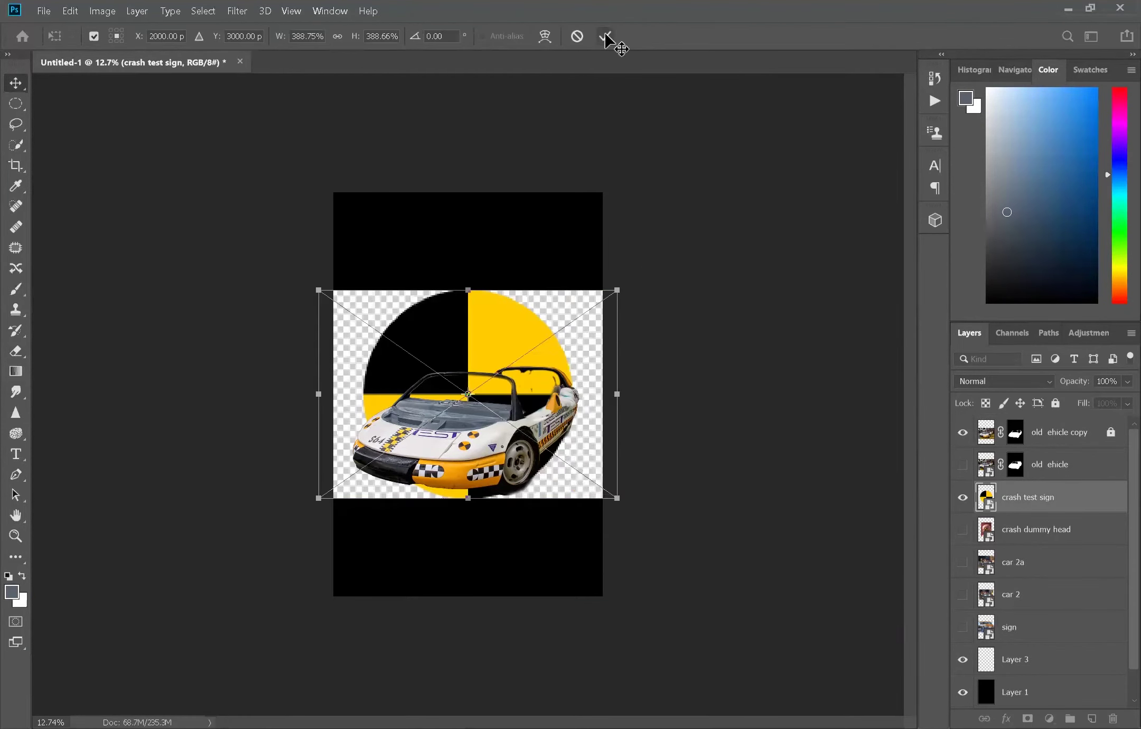
pyautogui.click(604, 37)
# - Select the empty area around the round sign and show the cleaned car again
pyautogui.press('w')
pyautogui.keyDown('shift'); pyautogui.click(501, 354); pyautogui.keyUp('shift')
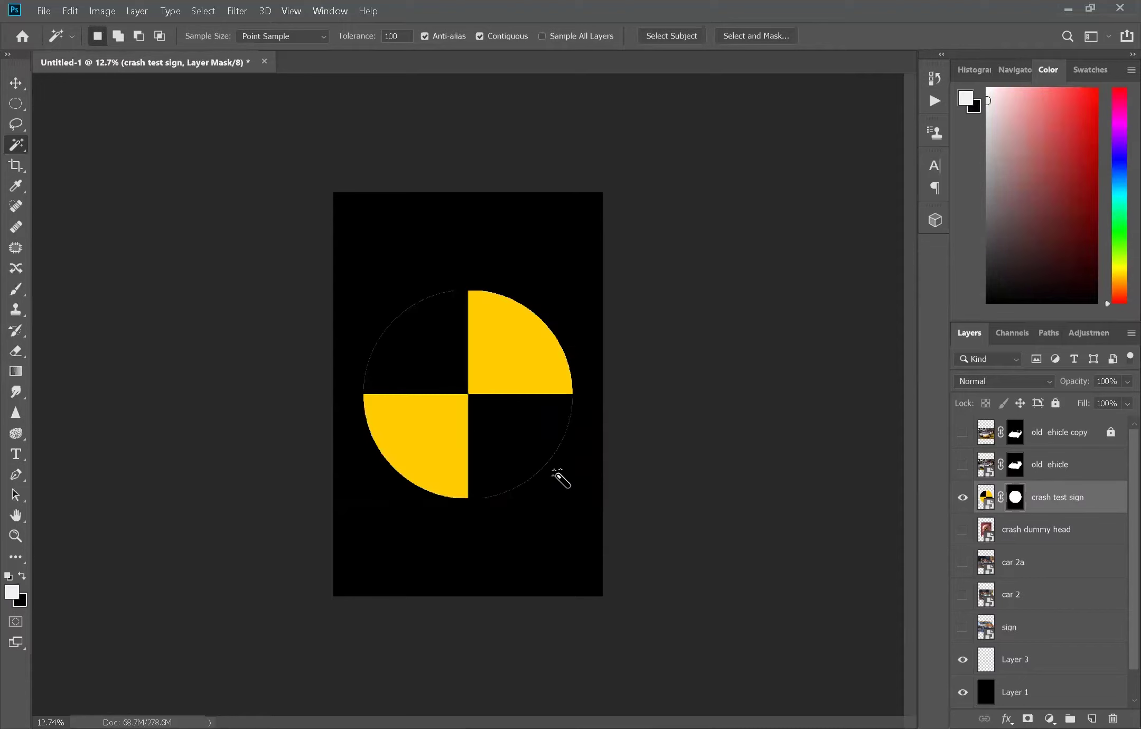
pyautogui.click(962, 438)
pyautogui.press('v')
# - Draw a black-to-white radial glow behind the sign and lower its fill to 58%
pyautogui.click(11, 371)
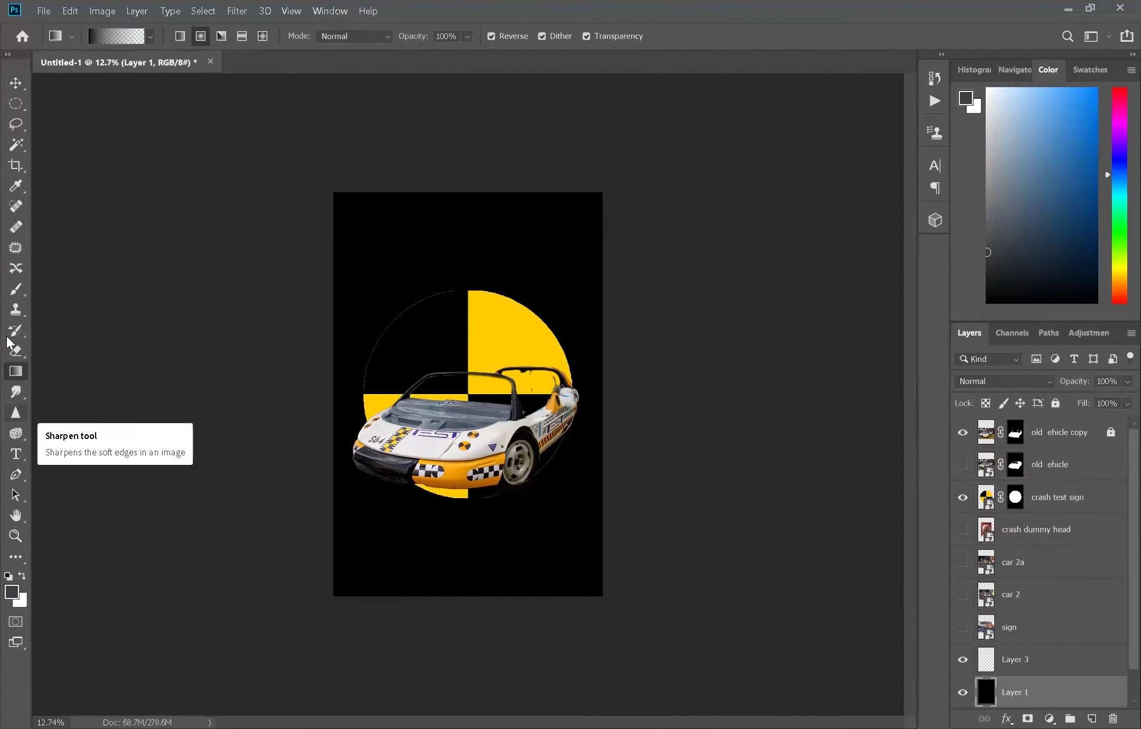
pyautogui.click(151, 36)
pyautogui.moveTo(484, 499)
pyautogui.mouseDown()
pyautogui.moveTo(479, 211)
pyautogui.moveTo(468, 393)
pyautogui.moveTo(472, 184)
pyautogui.mouseUp()
pyautogui.moveTo(467, 563); pyautogui.dragTo(465, 196)
pyautogui.click(1127, 403)
pyautogui.moveTo(1131, 420)
pyautogui.mouseDown()
pyautogui.moveTo(1099, 423)
pyautogui.moveTo(1112, 425)
pyautogui.mouseUp()
pyautogui.hotkey('alt', '[')
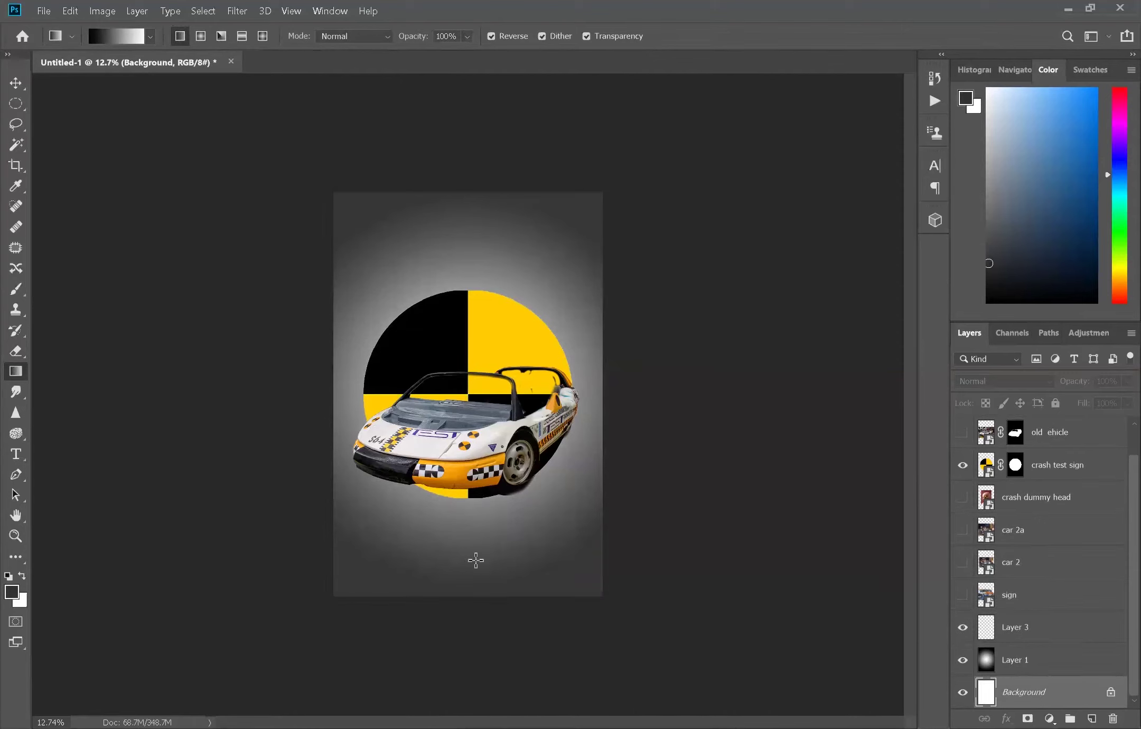
# - Fill the Background with black and hide the soft gradient layer
pyautogui.moveTo(476, 560); pyautogui.dragTo(462, 146)
pyautogui.click(963, 660)
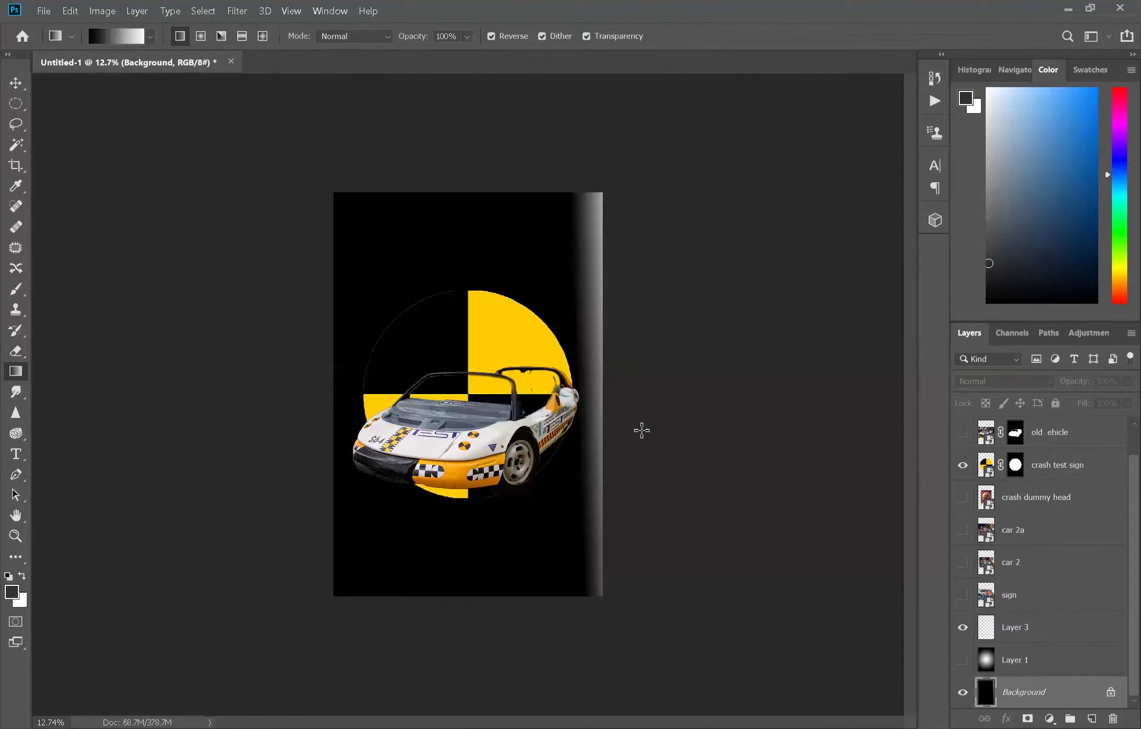
pyautogui.moveTo(570, 428); pyautogui.dragTo(666, 442)
# - Select the crash test sign layer and preview a heavy Gaussian Blur without applying it
pyautogui.press('v')
pyautogui.click(483, 325)
pyautogui.click(237, 11)
pyautogui.click(522, 234)
pyautogui.moveTo(913, 564); pyautogui.dragTo(972, 564)
pyautogui.click(1090, 374)
pyautogui.rightClick(1035, 465)
pyautogui.press('Escape')
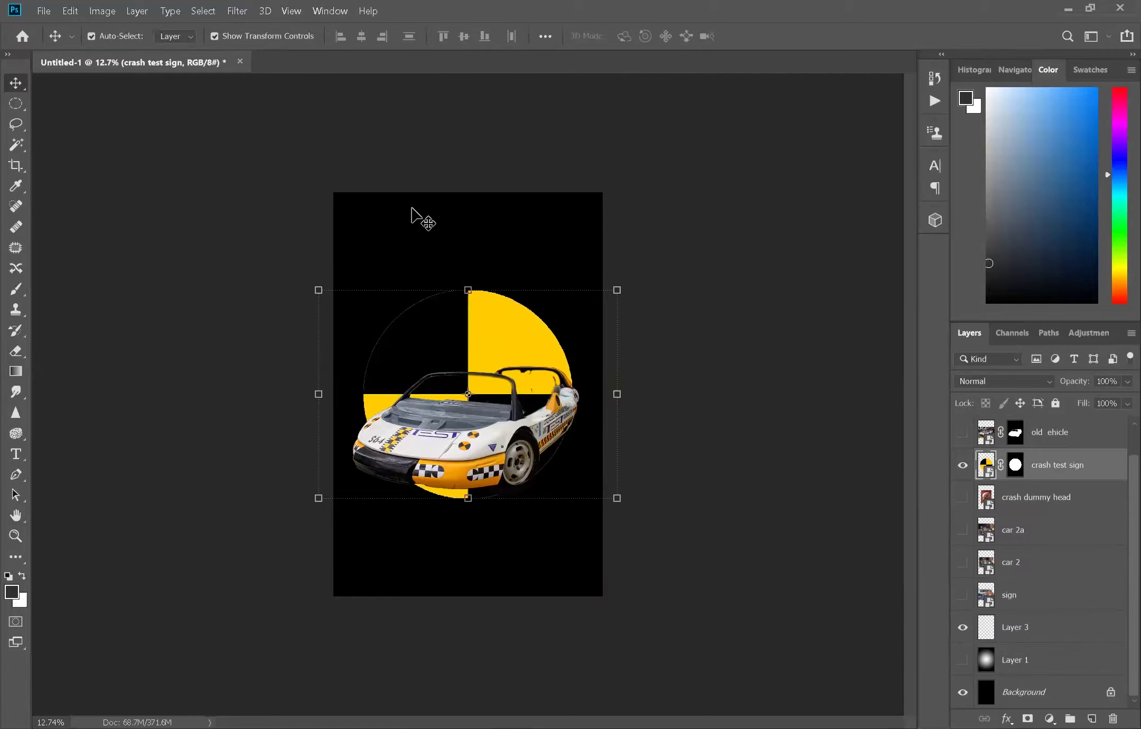
# - Try the Shape Blur filter on the sign and close it without applying
pyautogui.click(238, 11)
pyautogui.click(464, 295)
pyautogui.moveTo(555, 98); pyautogui.dragTo(782, 141)
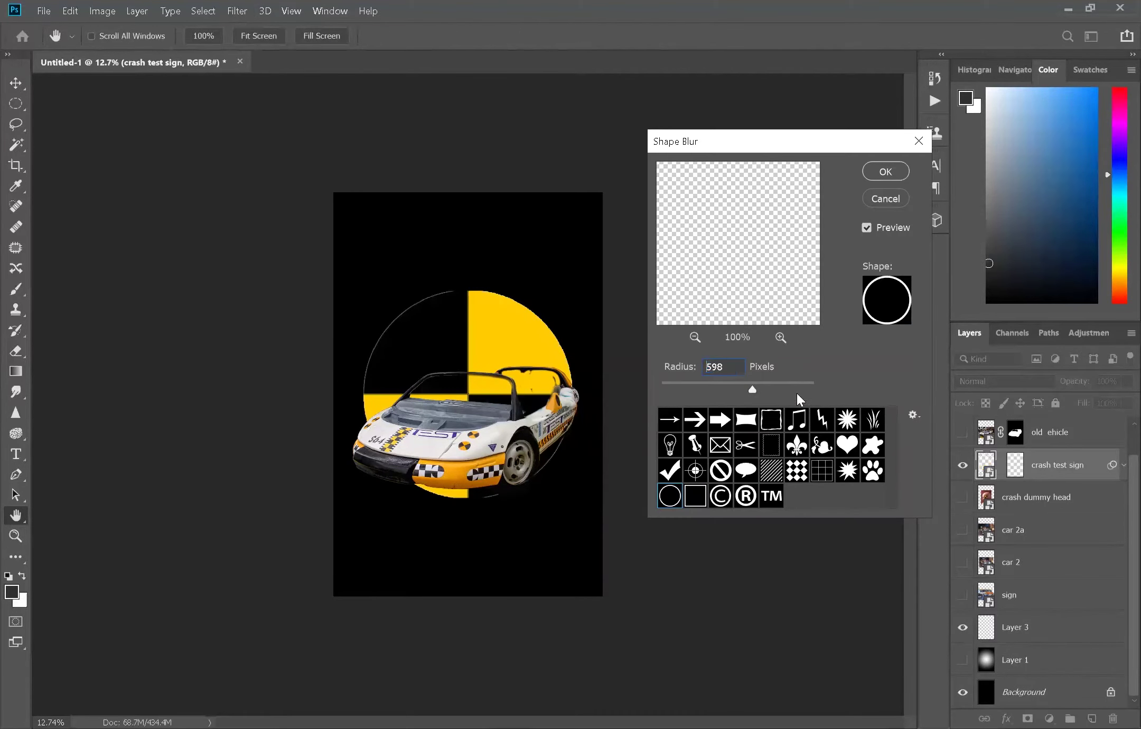
pyautogui.click(919, 142)
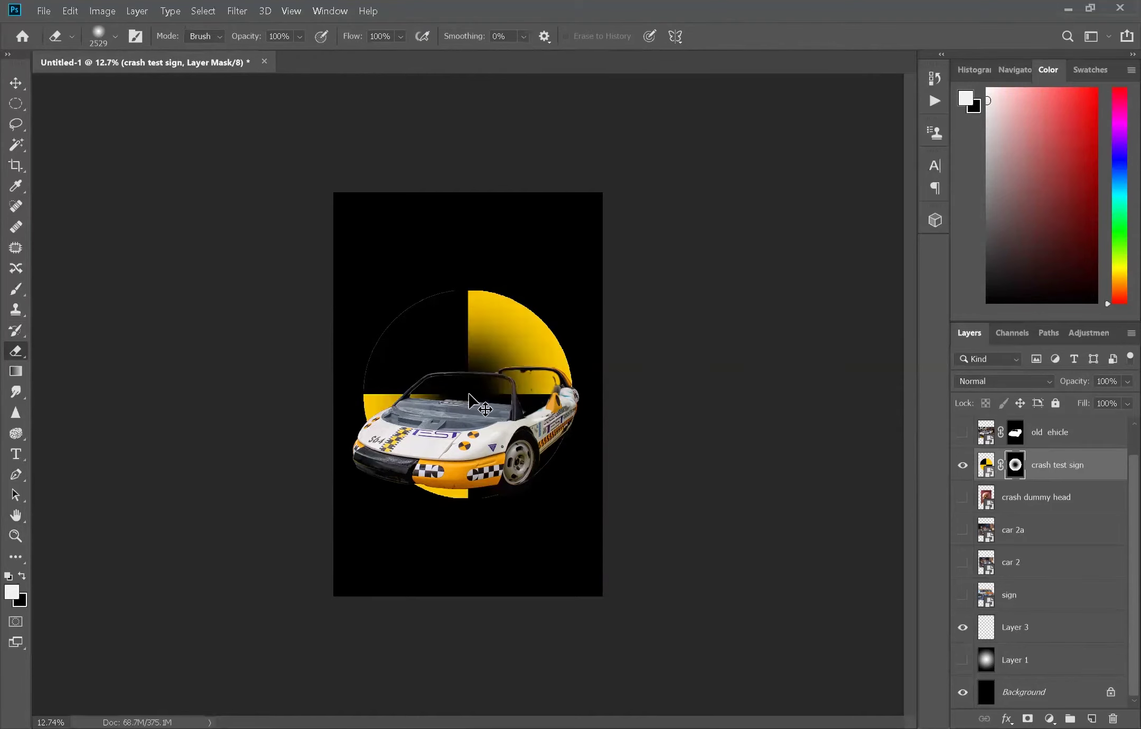
# - Paint the sign's mask so only a soft yellow patch shows behind the car
pyautogui.press('b')
pyautogui.moveTo(432, 415); pyautogui.dragTo(476, 401)
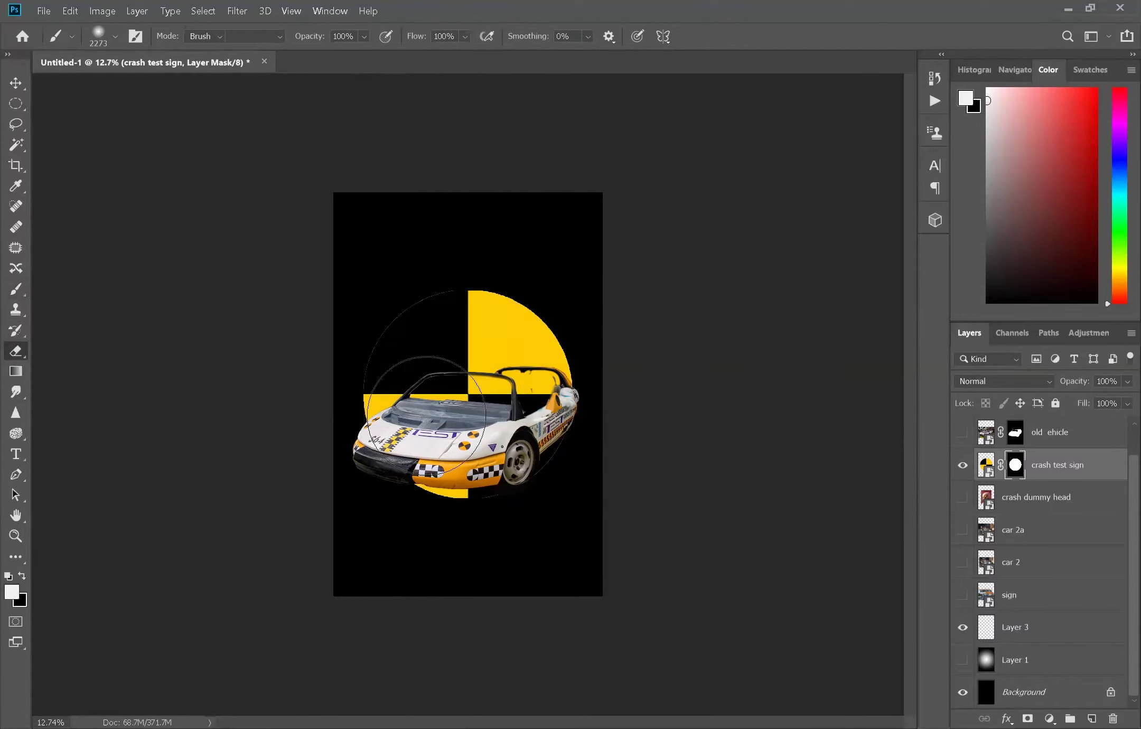
pyautogui.press('e')
pyautogui.moveTo(491, 338); pyautogui.dragTo(475, 496)
pyautogui.press('b')
pyautogui.moveTo(470, 378); pyautogui.dragTo(465, 394)
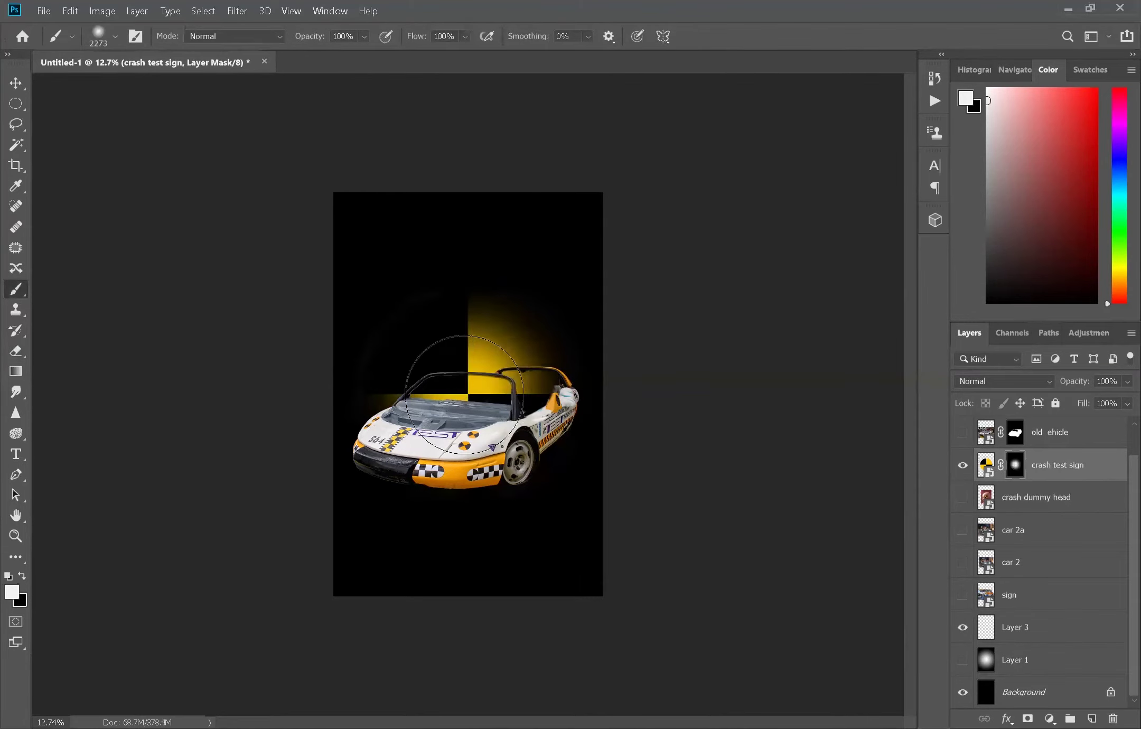
# - Duplicate the old ehicle car layer and hide the original
pyautogui.press('v')
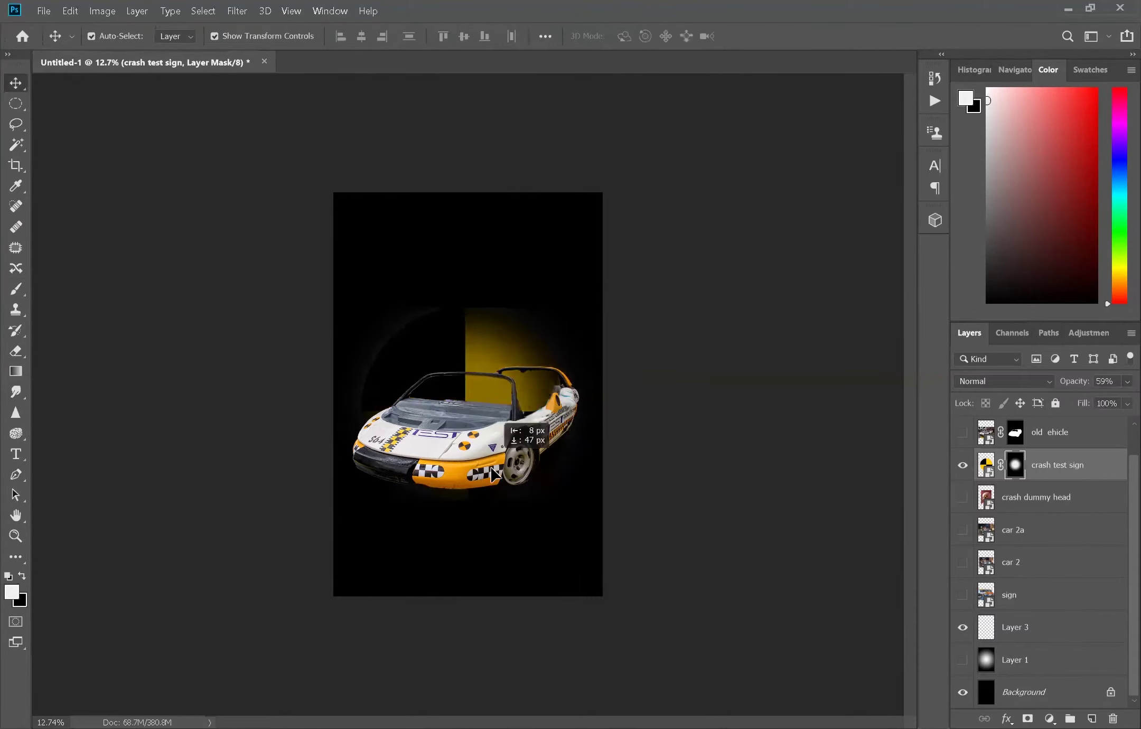
pyautogui.click(1051, 432)
pyautogui.click(963, 432)
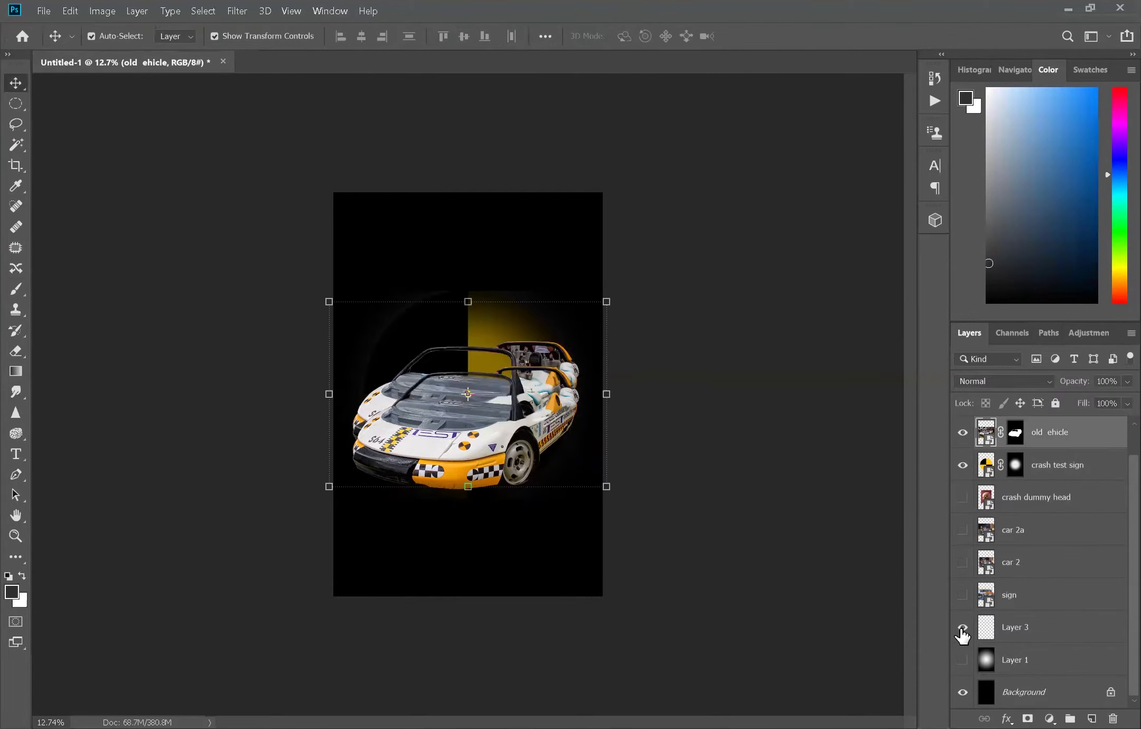
pyautogui.hotkey('ctrl', 'j')
pyautogui.click(962, 464)
# - Nudge the crash test sign higher and select the background around the dummy head
pyautogui.click(1015, 432)
pyautogui.moveTo(499, 346); pyautogui.dragTo(496, 342)
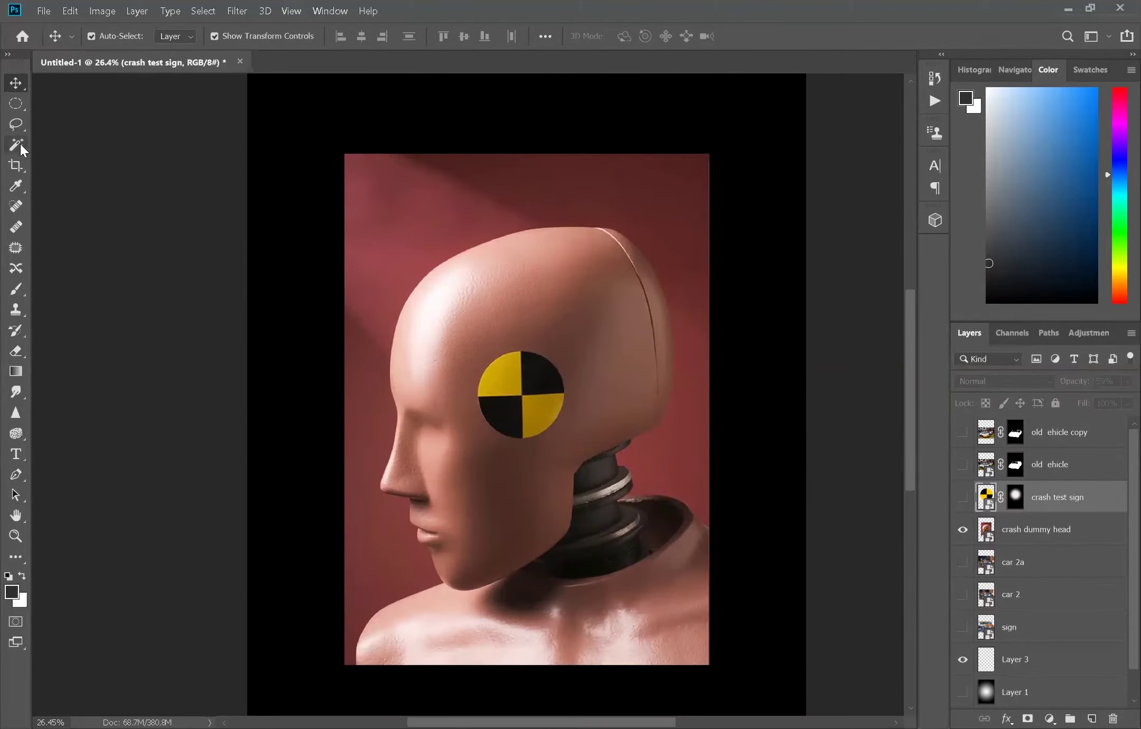
pyautogui.click(15, 144)
pyautogui.moveTo(369, 190)
pyautogui.mouseDown()
pyautogui.moveTo(403, 226)
pyautogui.moveTo(458, 218)
pyautogui.mouseUp()
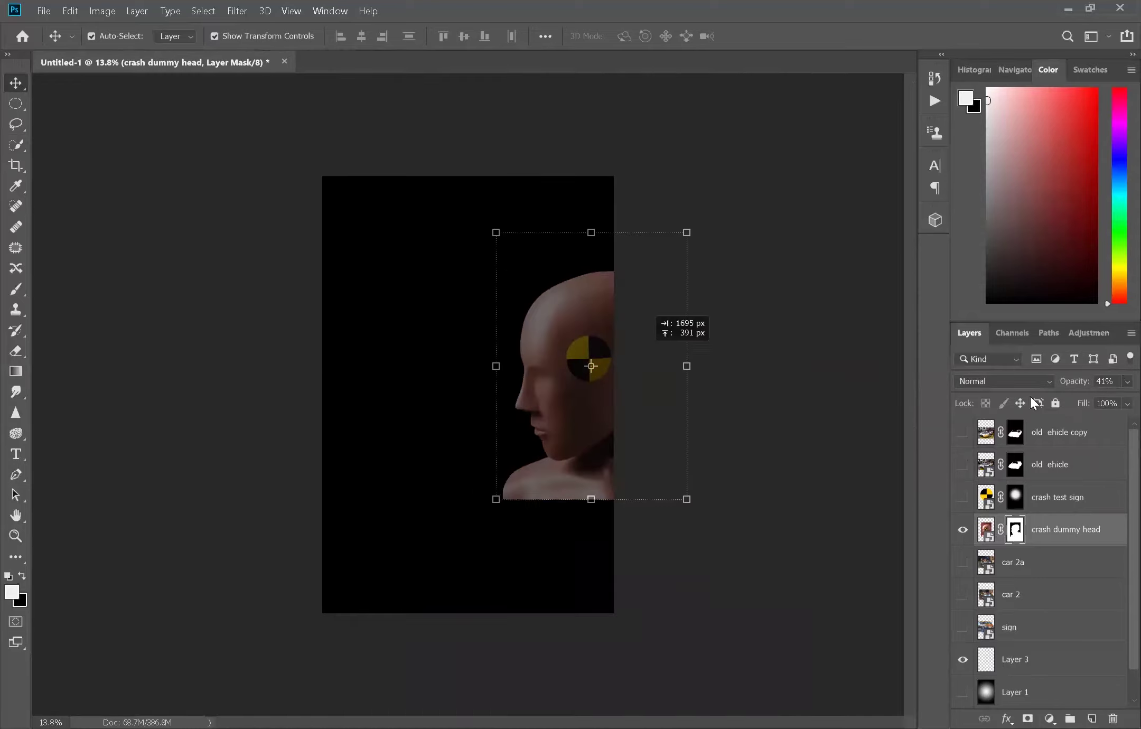
# - Show the dummy head, enlarge it and shift it left, and move the car lower
pyautogui.click(963, 432)
pyautogui.click(962, 497)
pyautogui.moveTo(687, 232); pyautogui.dragTo(832, 77)
pyautogui.moveTo(600, 292)
pyautogui.mouseDown()
pyautogui.moveTo(554, 287)
pyautogui.moveTo(575, 306)
pyautogui.mouseUp()
pyautogui.press('Return')
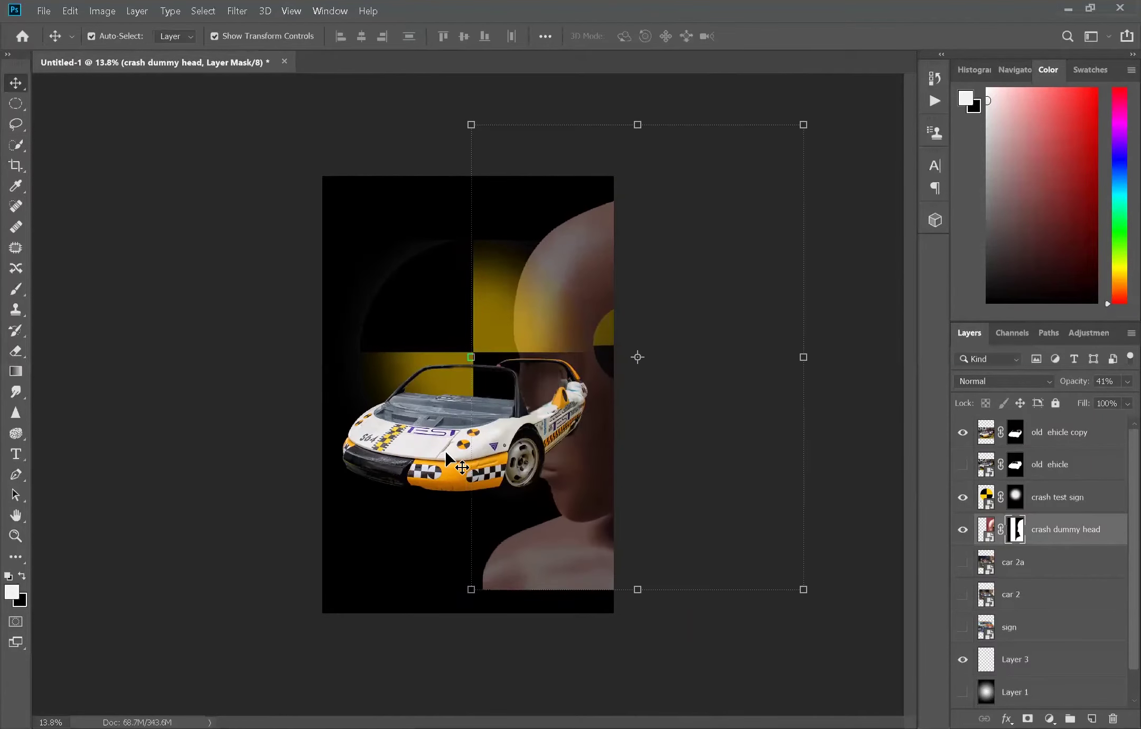
pyautogui.moveTo(501, 424); pyautogui.dragTo(506, 521)
# - Edit the head's mask, set it to 30% opacity and move it so its crash marker shows
pyautogui.click(1065, 529)
pyautogui.press('3')
pyautogui.click(1015, 529)
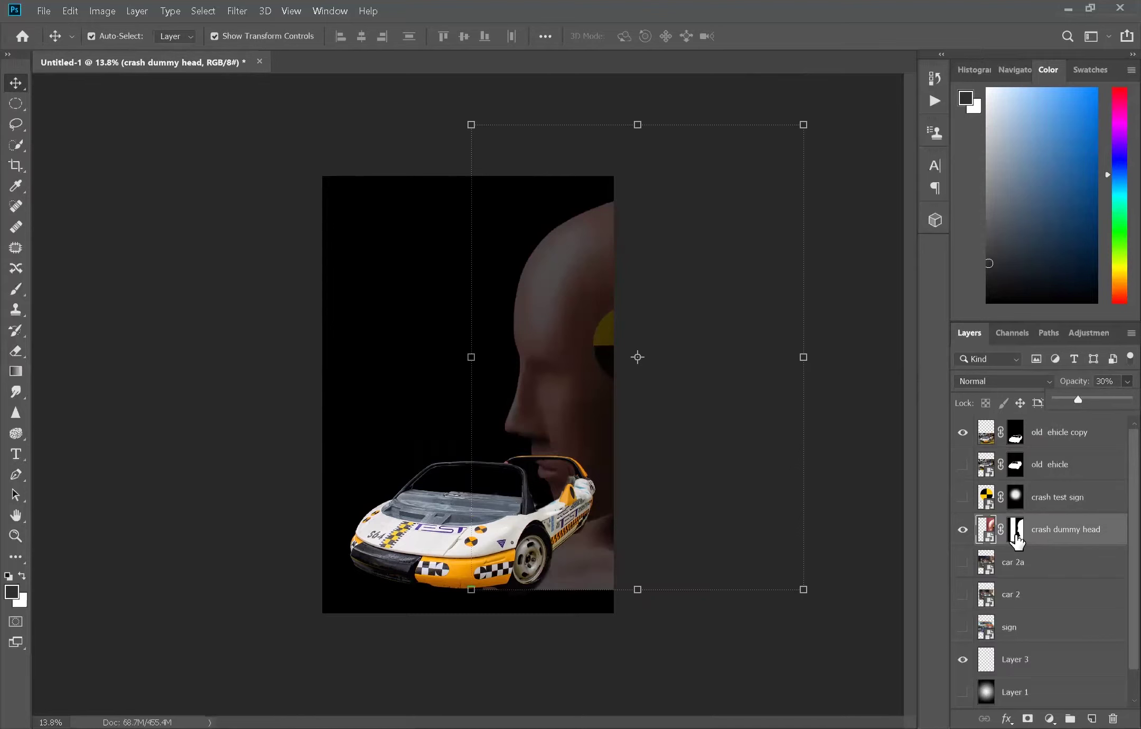
pyautogui.press('e')
pyautogui.press('x')
pyautogui.press('v')
pyautogui.moveTo(559, 318); pyautogui.dragTo(522, 334)
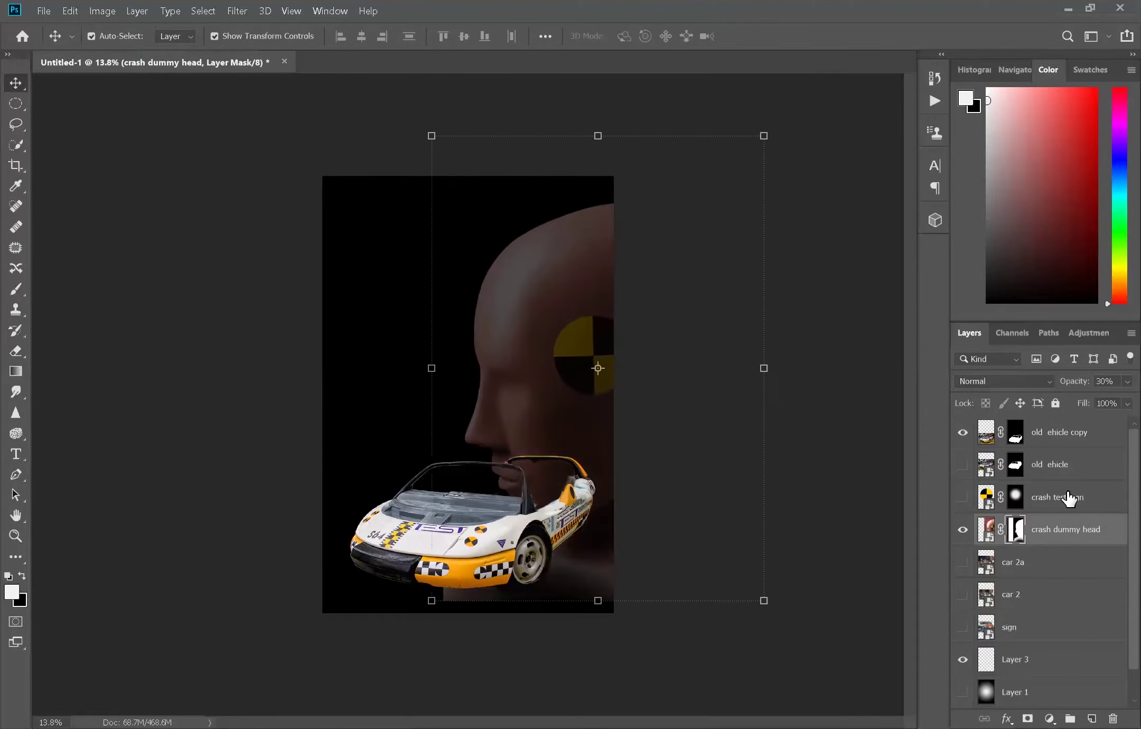
# - Try a clipped Exposure adjustment on the car copy, then delete it
pyautogui.press('v')
pyautogui.click(1059, 432)
pyautogui.click(1049, 719)
pyautogui.click(1040, 526)
pyautogui.moveTo(760, 300); pyautogui.dragTo(740, 297)
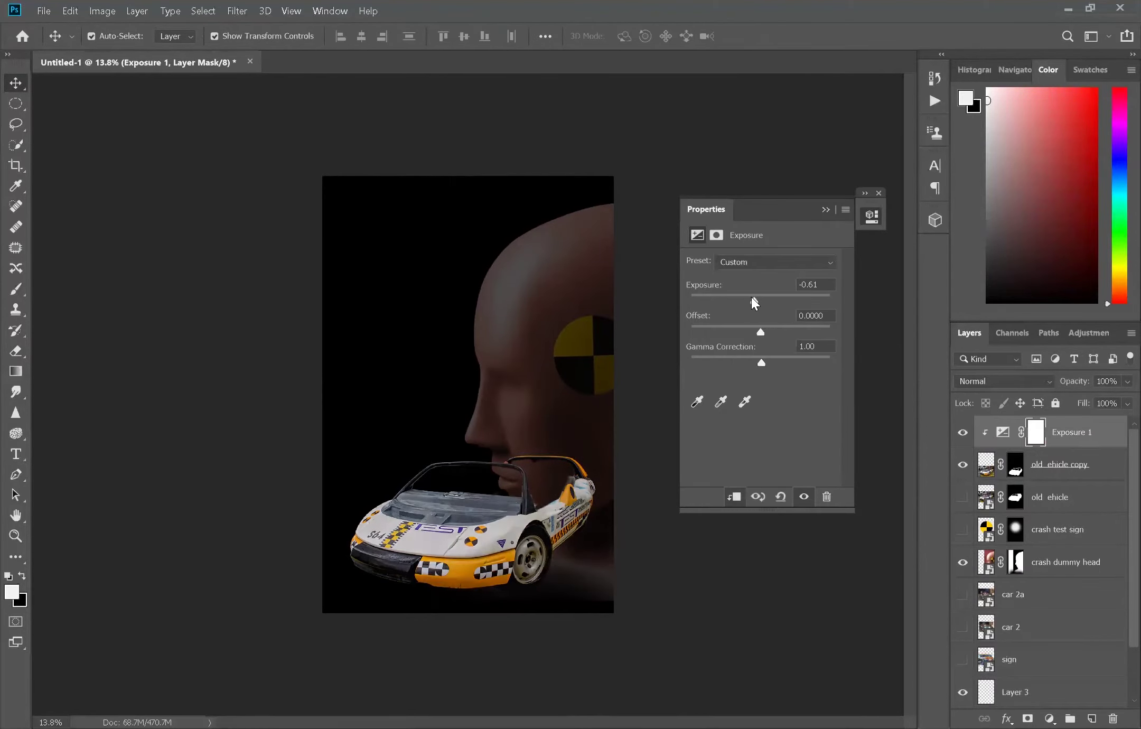
pyautogui.click(898, 454)
pyautogui.click(1113, 718)
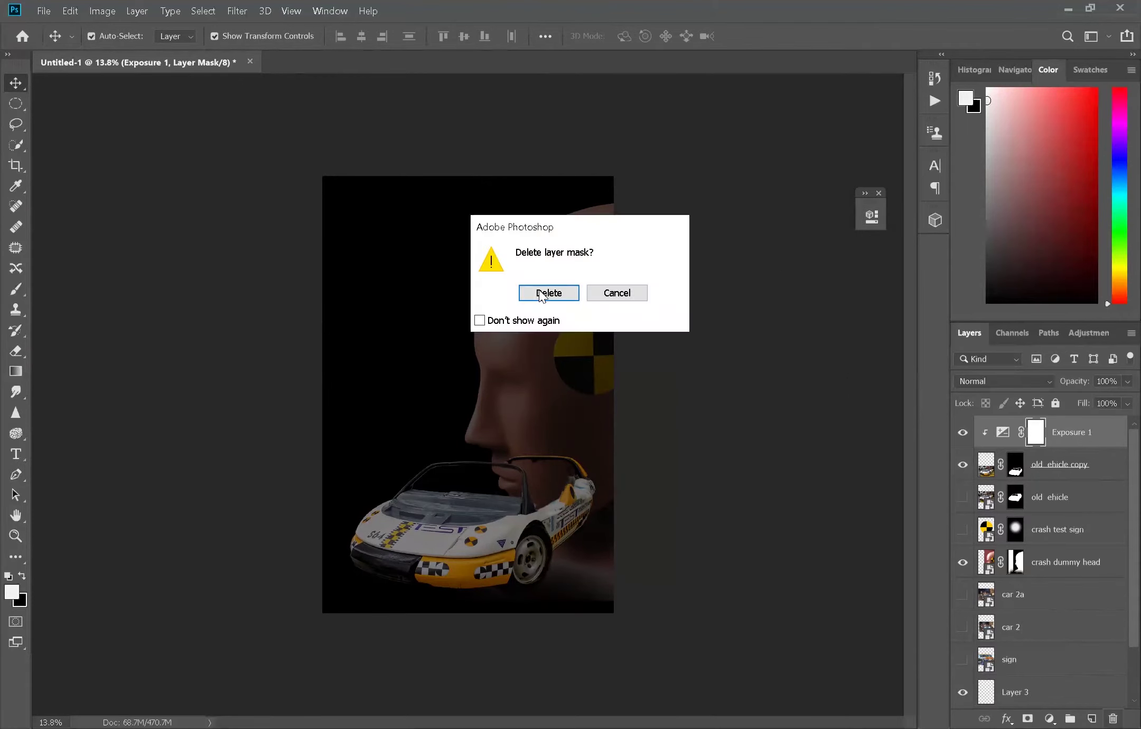
pyautogui.click(547, 290)
# - Add a Brightness/Contrast adjustment clipped to the car with brightness -51 and contrast 27
pyautogui.click(1049, 718)
pyautogui.click(1040, 489)
pyautogui.moveTo(760, 300); pyautogui.dragTo(741, 306)
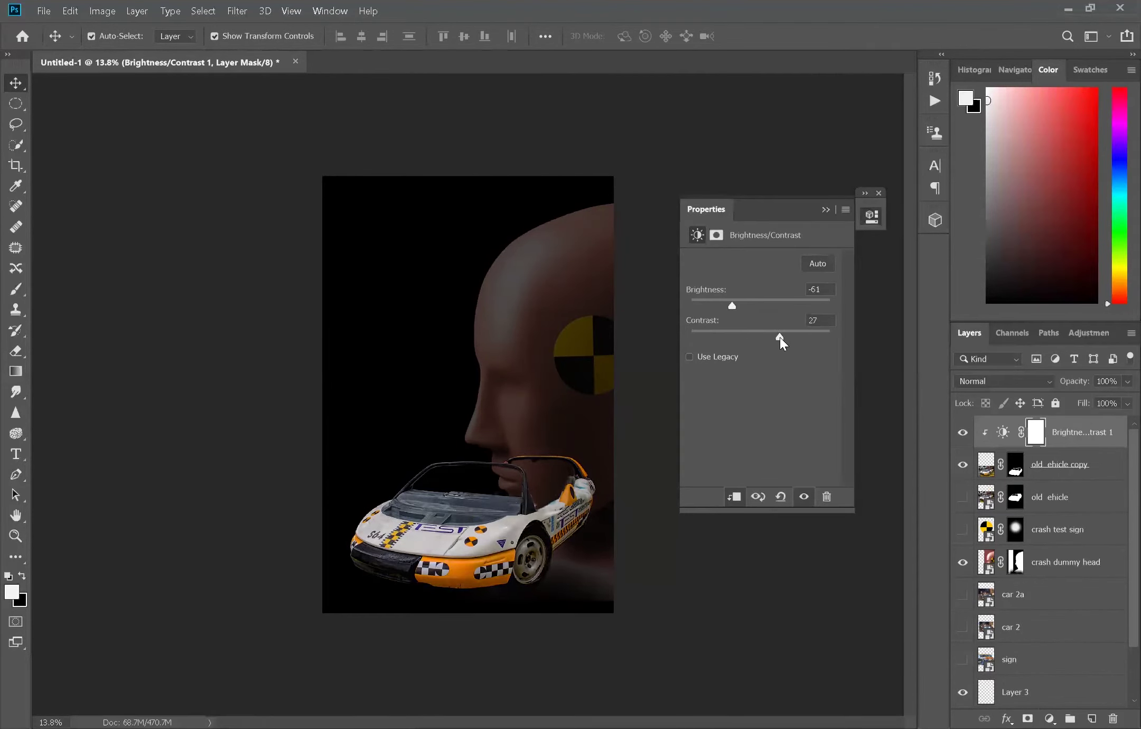
pyautogui.click(986, 465)
pyautogui.click(1015, 464)
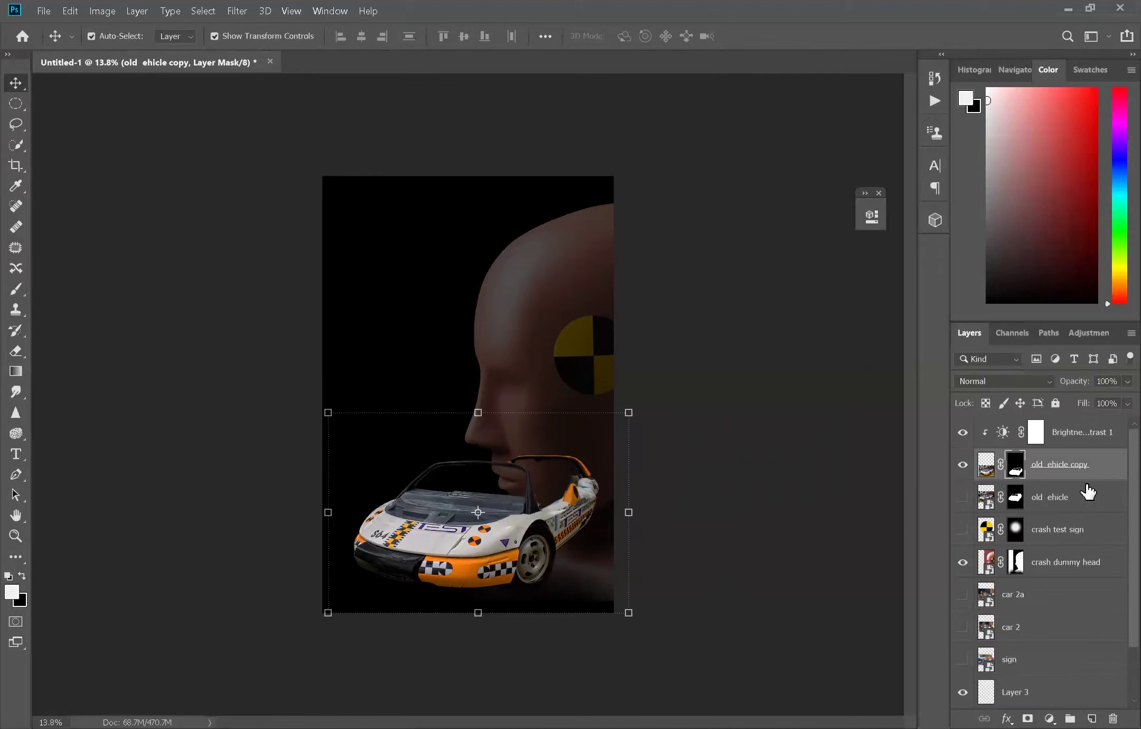
pyautogui.scroll(3, 538, 401)
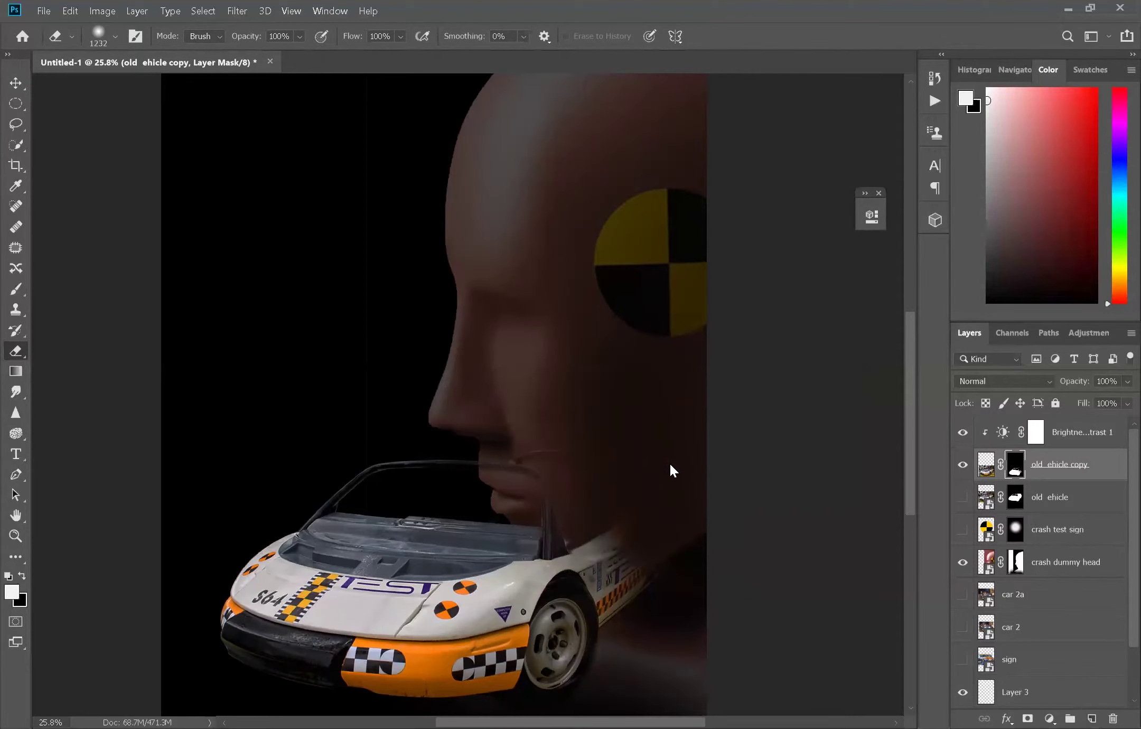
# - Create Layer 4 and paint soft black shading over the back of the car near the head
pyautogui.hotkey('ctrl', 'shift', 'alt', 'n')
pyautogui.press('b')
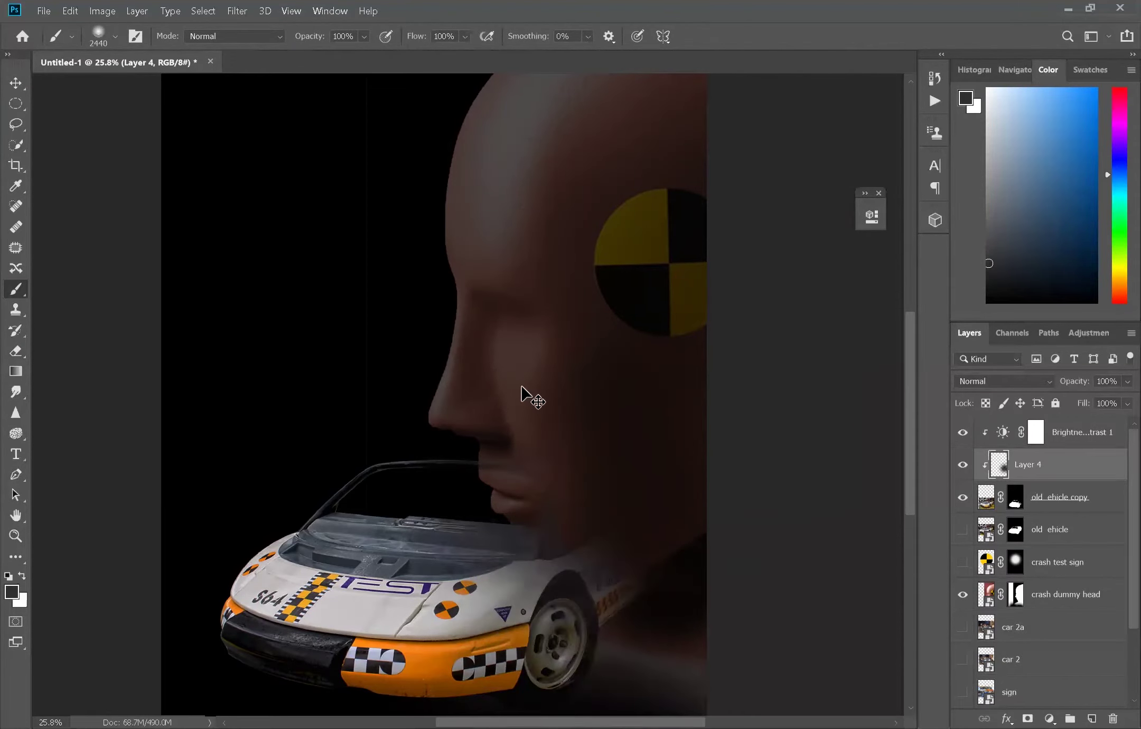
pyautogui.press('Delete')
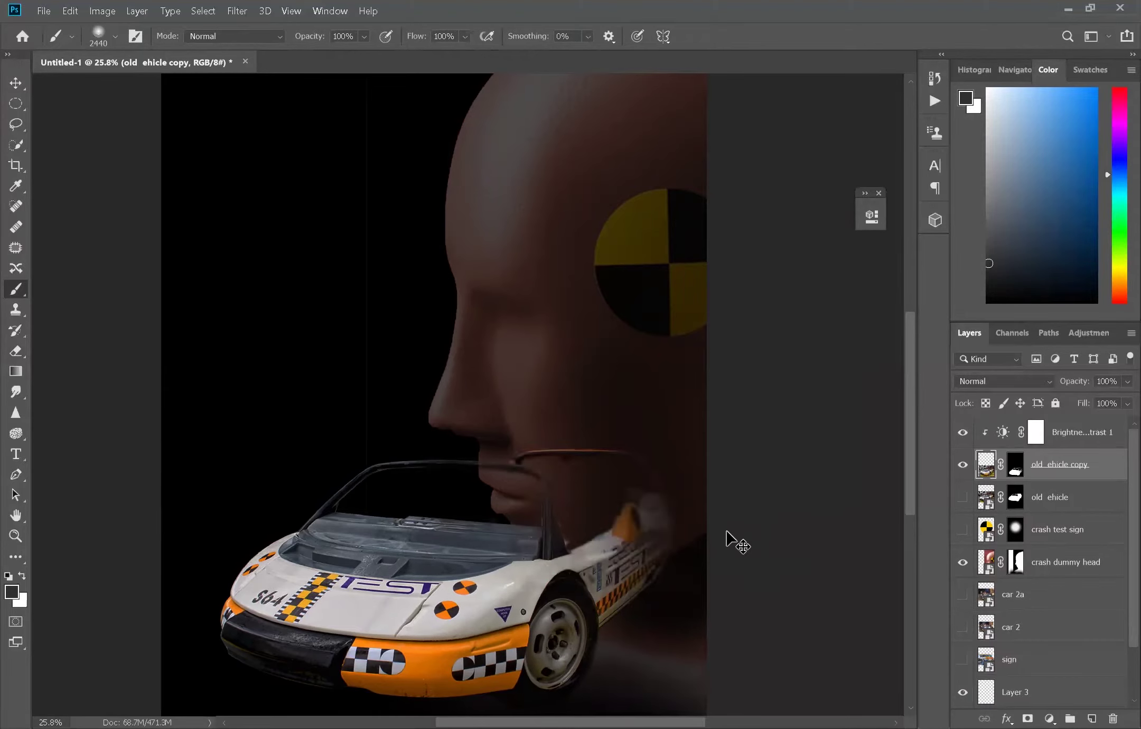
pyautogui.hotkey('ctrl', 'z')
pyautogui.hotkey('ctrl', 'z')
pyautogui.press('d')
pyautogui.moveTo(733, 555); pyautogui.dragTo(722, 507)
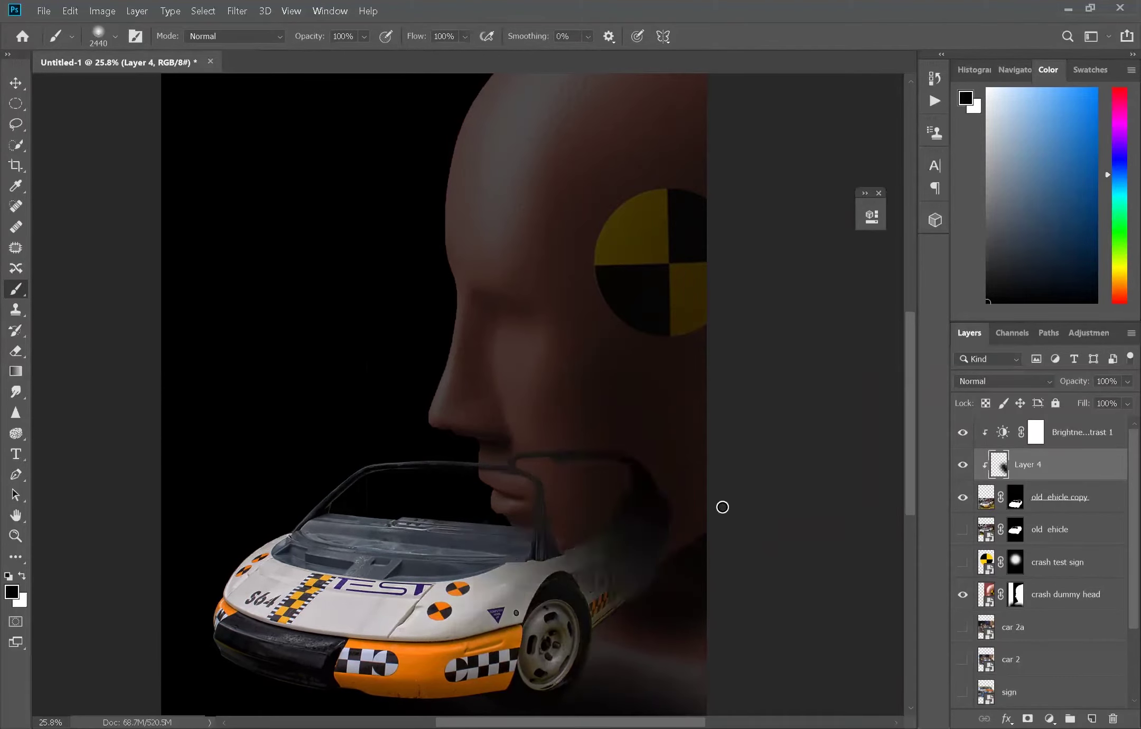
# - Move the Brightness/Contrast adjustment below the shading layer and add Layer 5 above it
pyautogui.click(1104, 499)
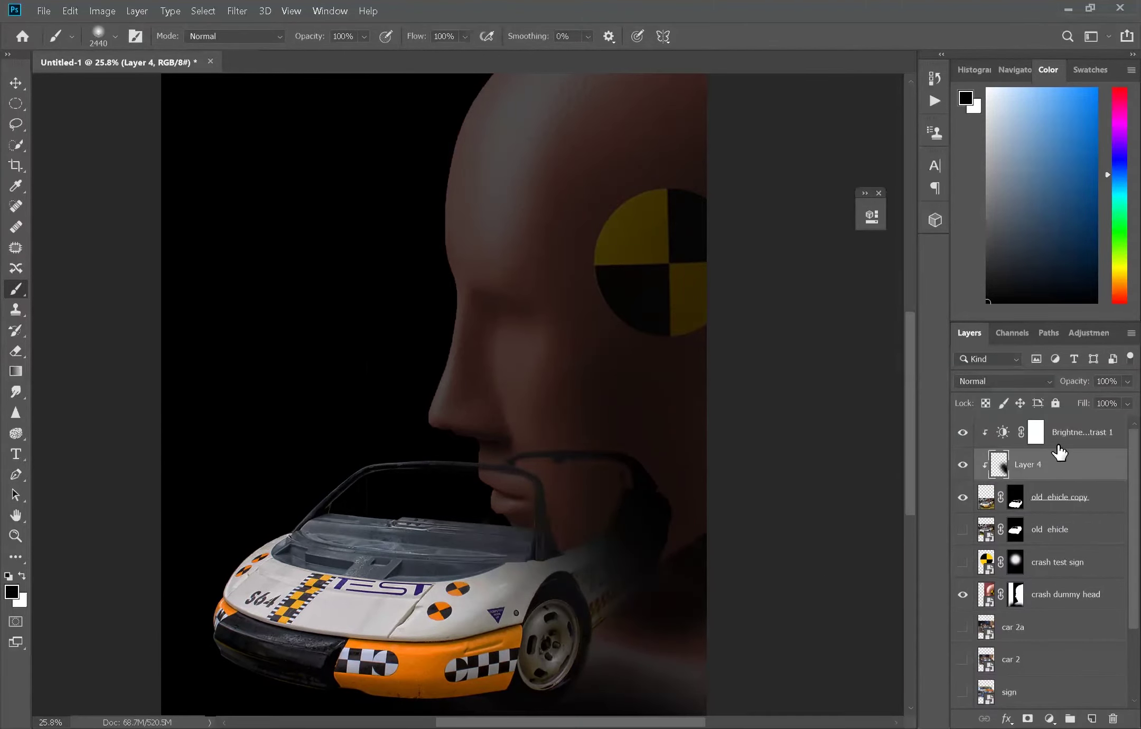
pyautogui.moveTo(1064, 435); pyautogui.dragTo(1067, 490)
pyautogui.press('x')
pyautogui.keyDown('alt'); pyautogui.click(1067, 481); pyautogui.keyUp('alt')
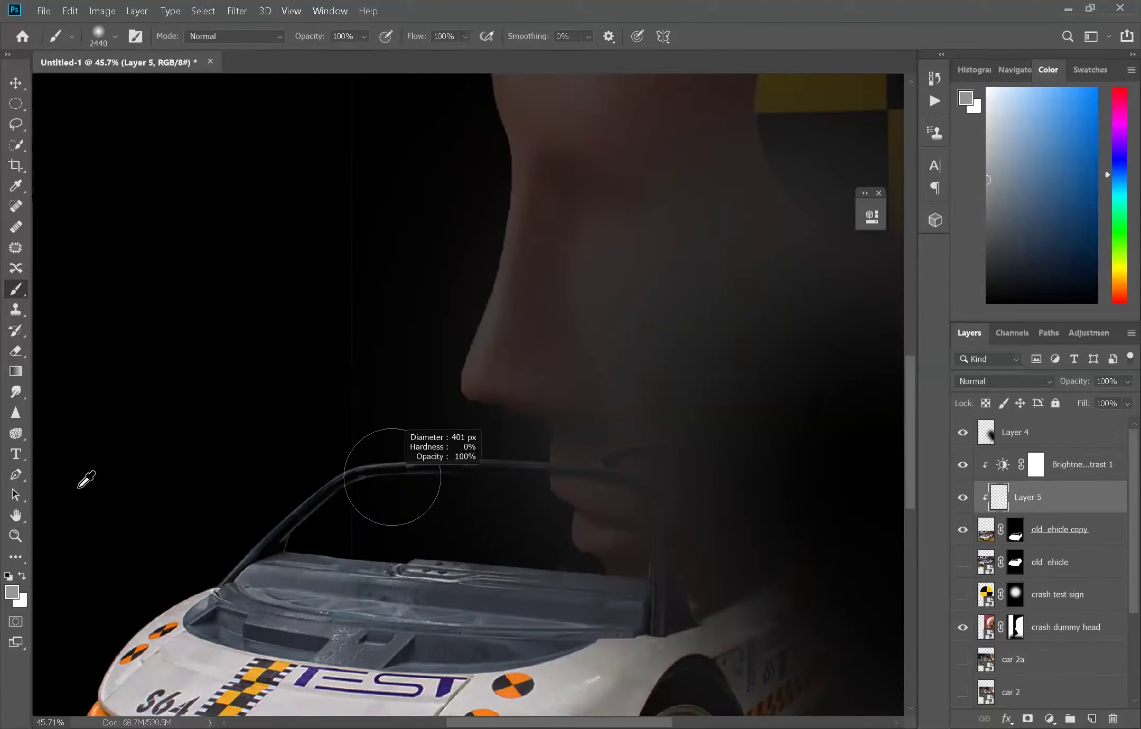
pyautogui.moveTo(1054, 511); pyautogui.dragTo(1051, 464)
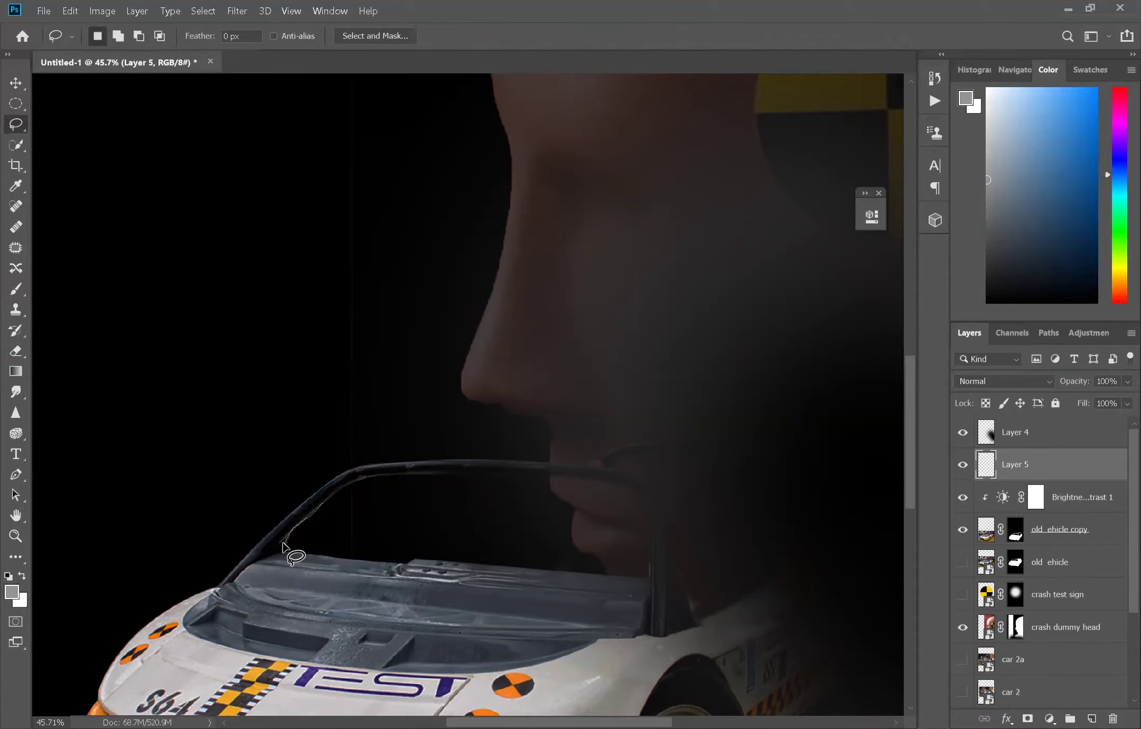
# - Paint grey inside the windshield selection on Layer 5, undoing a stray dashboard stroke
pyautogui.press('b')
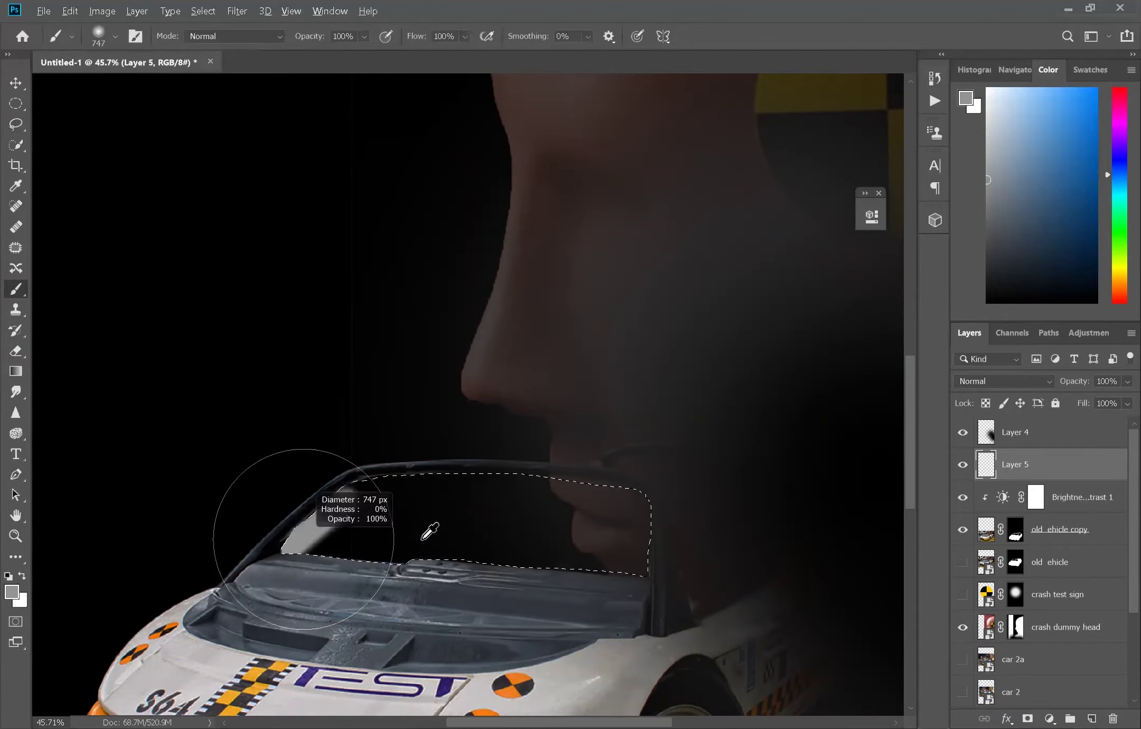
pyautogui.moveTo(317, 512); pyautogui.dragTo(607, 523)
pyautogui.hotkey('ctrl', 'd')
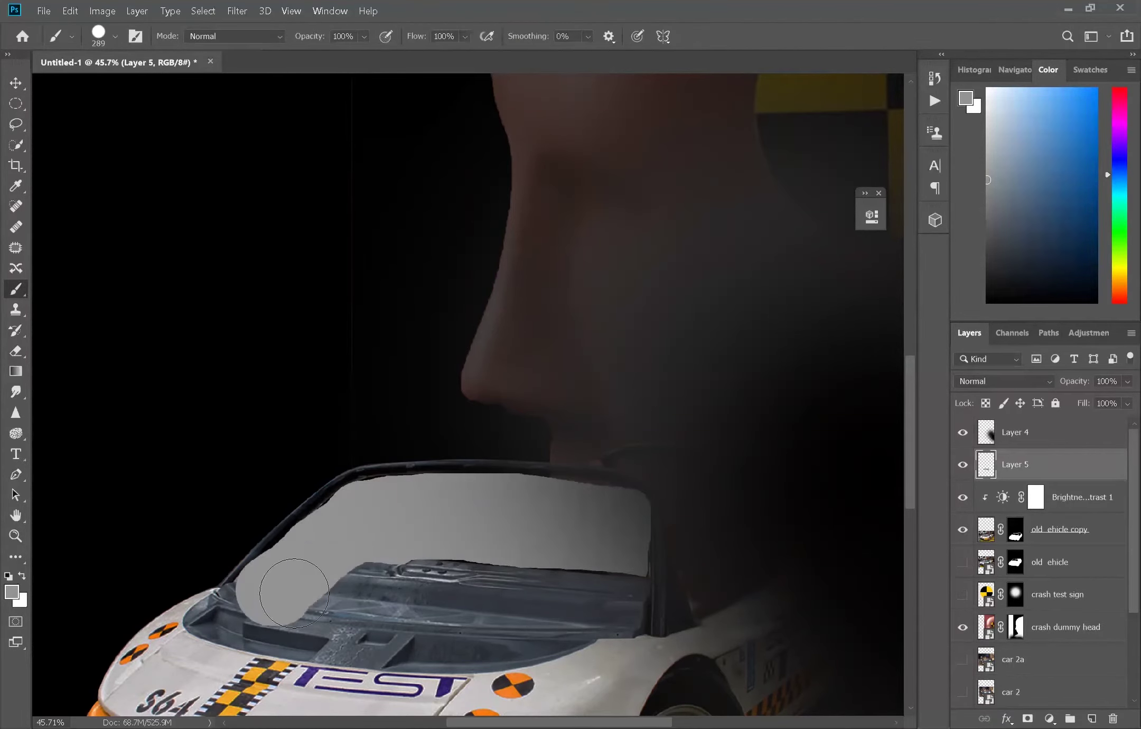
pyautogui.moveTo(294, 593); pyautogui.dragTo(607, 555)
pyautogui.hotkey('ctrl', 'z')
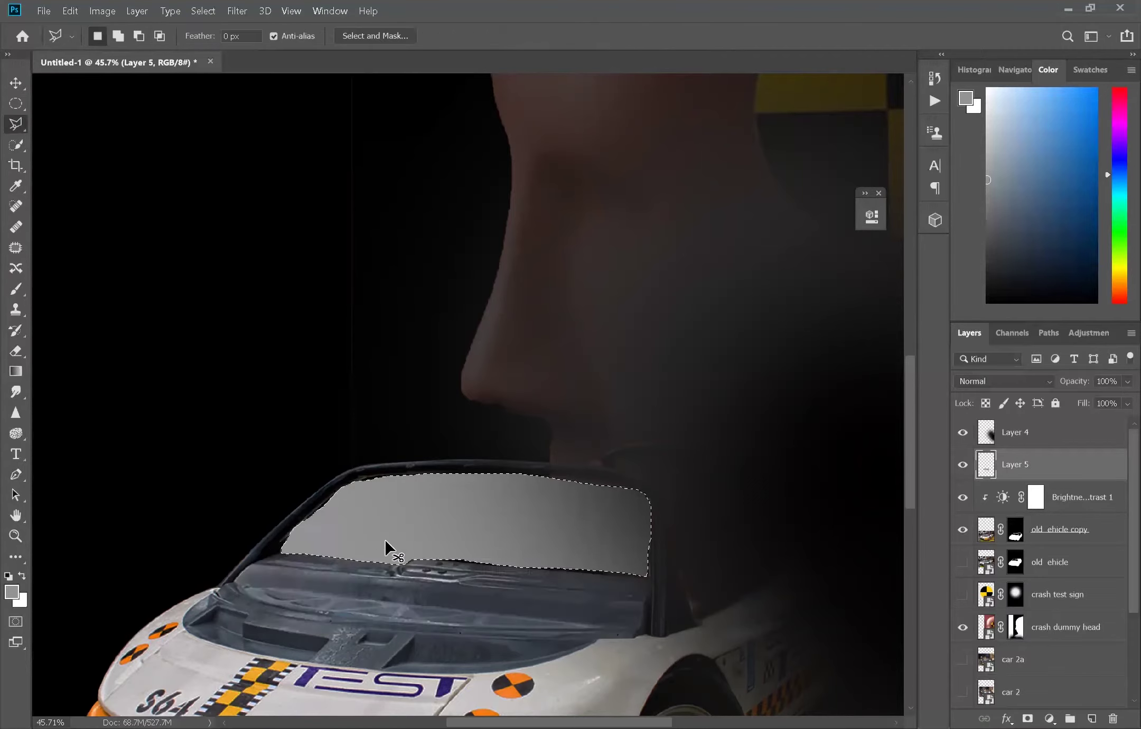
pyautogui.hotkey('ctrl', 'z')
pyautogui.hotkey('ctrl', 'z')
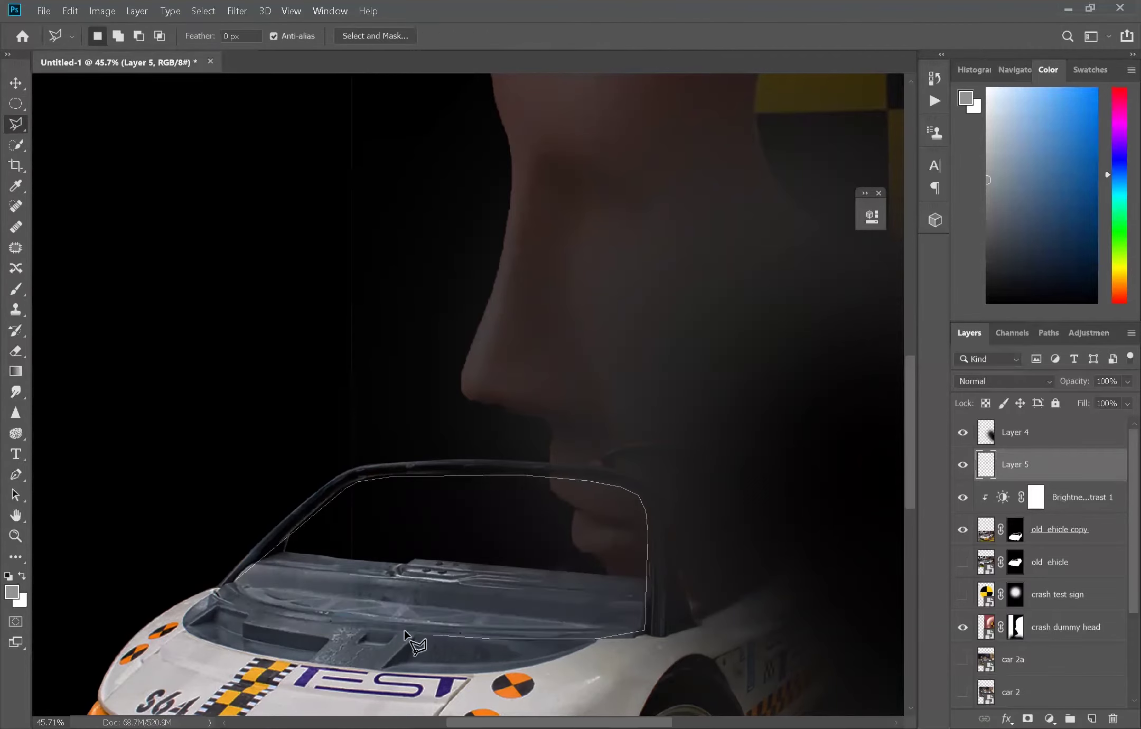
pyautogui.press('b')
pyautogui.moveTo(253, 549); pyautogui.dragTo(633, 529)
# - Lower Layer 5's opacity for a faint glass tint, deselect, and fit the poster on screen
pyautogui.doubleClick(1107, 381)
pyautogui.write('27')
pyautogui.press('Return')
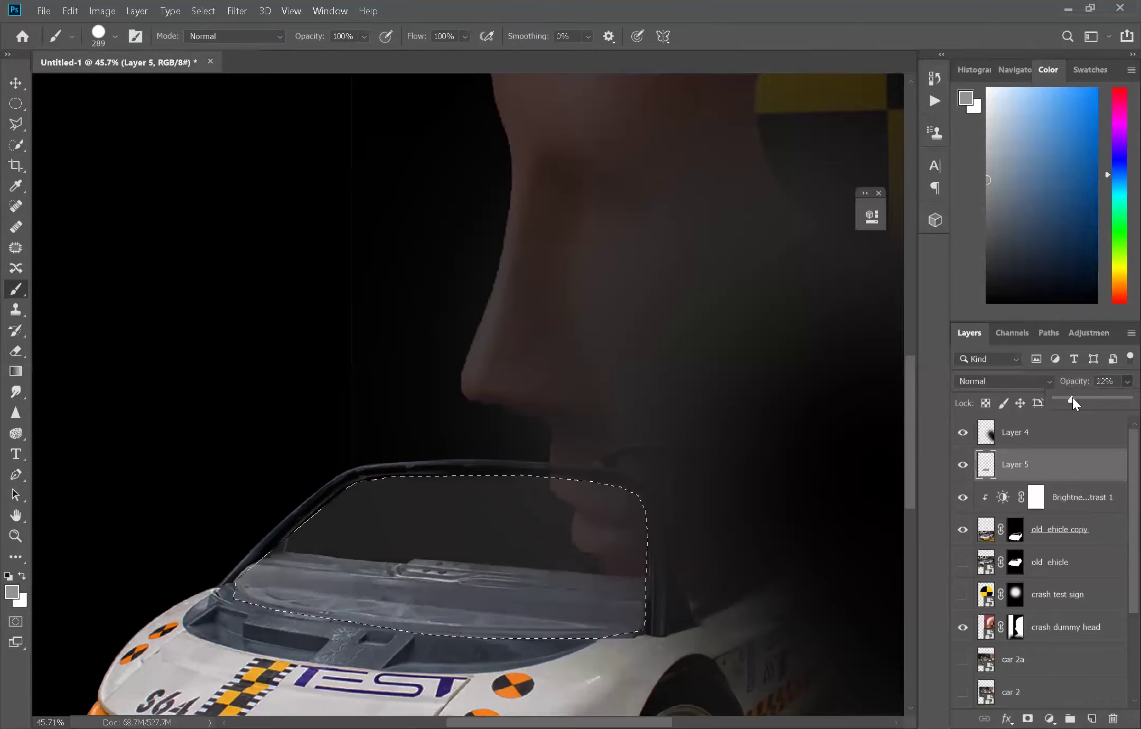
pyautogui.press('v')
pyautogui.hotkey('ctrl', 'd')
pyautogui.hotkey('ctrl', '0')
pyautogui.keyDown('ctrl'); pyautogui.click(90, 172); pyautogui.keyUp('ctrl')
pyautogui.scroll(-1, 624, 488)
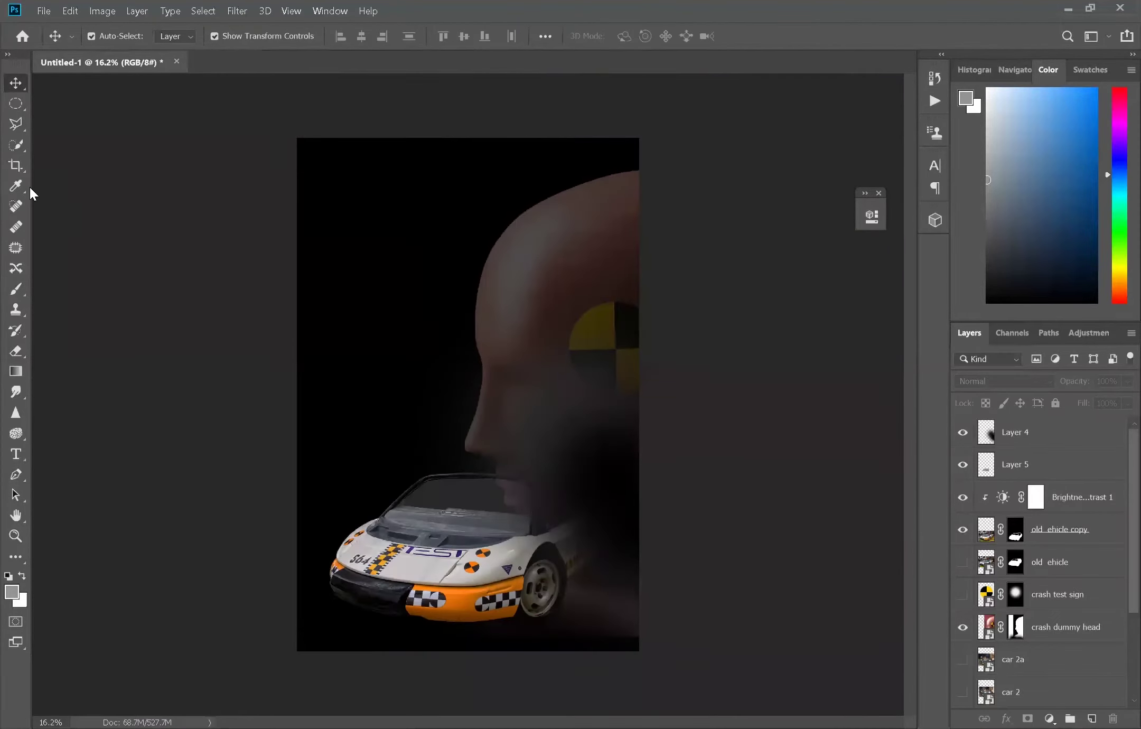
pyautogui.click(1062, 530)
# - Add Layer 6 below the head and paint a soft yellow glow, dimmed to 30% opacity
pyautogui.click(1065, 627)
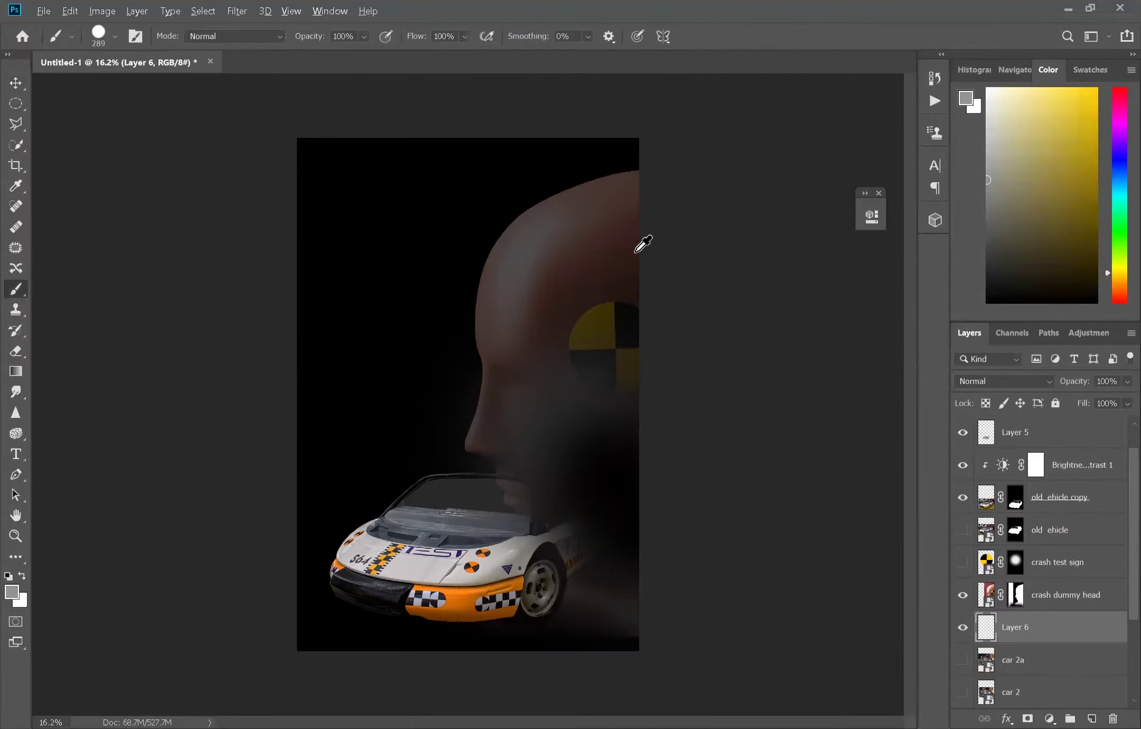
pyautogui.click(466, 375)
pyautogui.hotkey('ctrl', 'z')
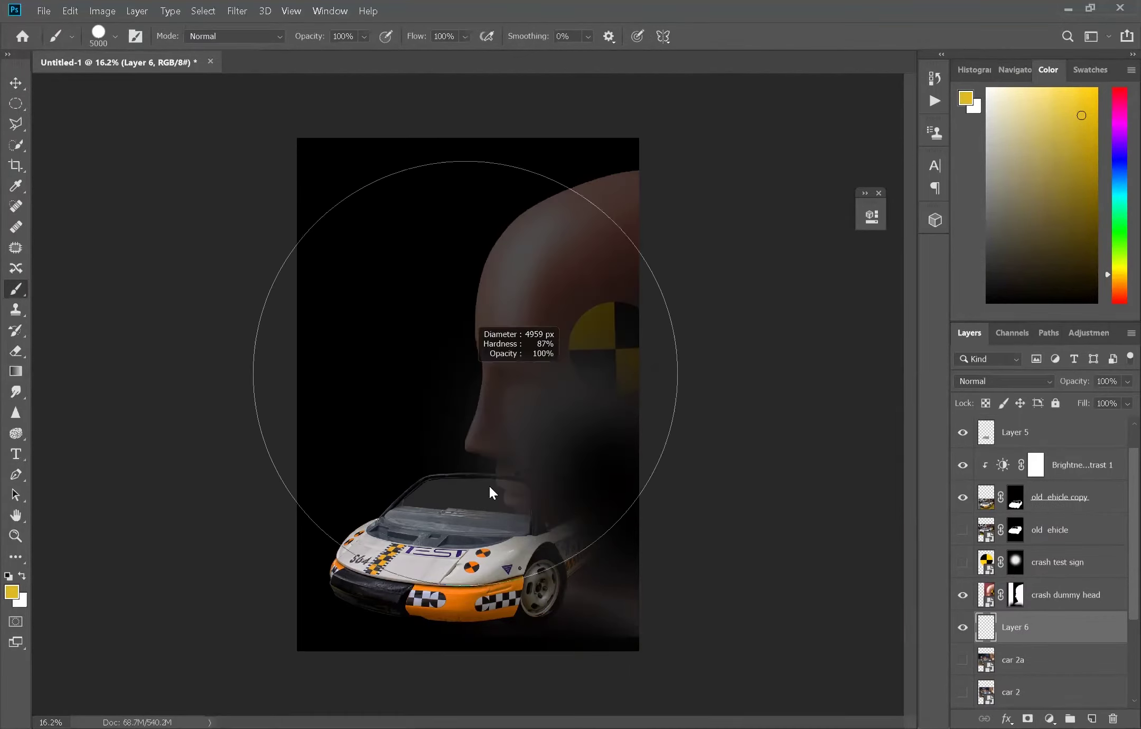
pyautogui.click(474, 379)
pyautogui.moveTo(1118, 386); pyautogui.dragTo(478, 484)
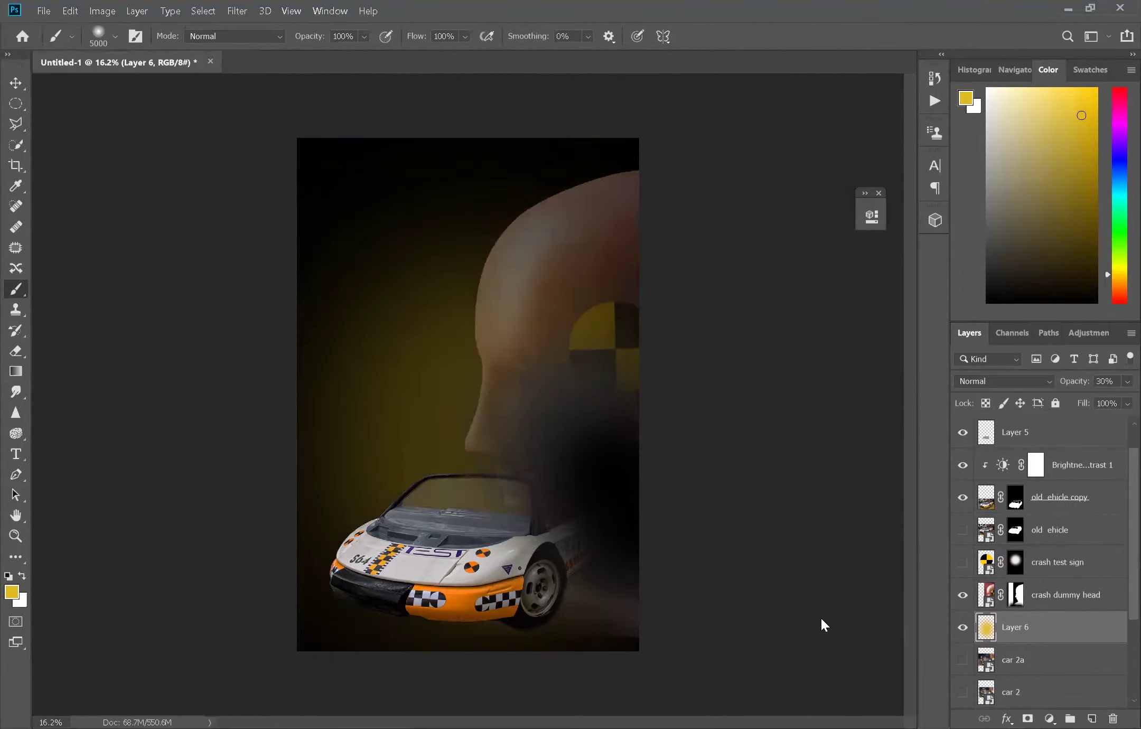
pyautogui.click(473, 306)
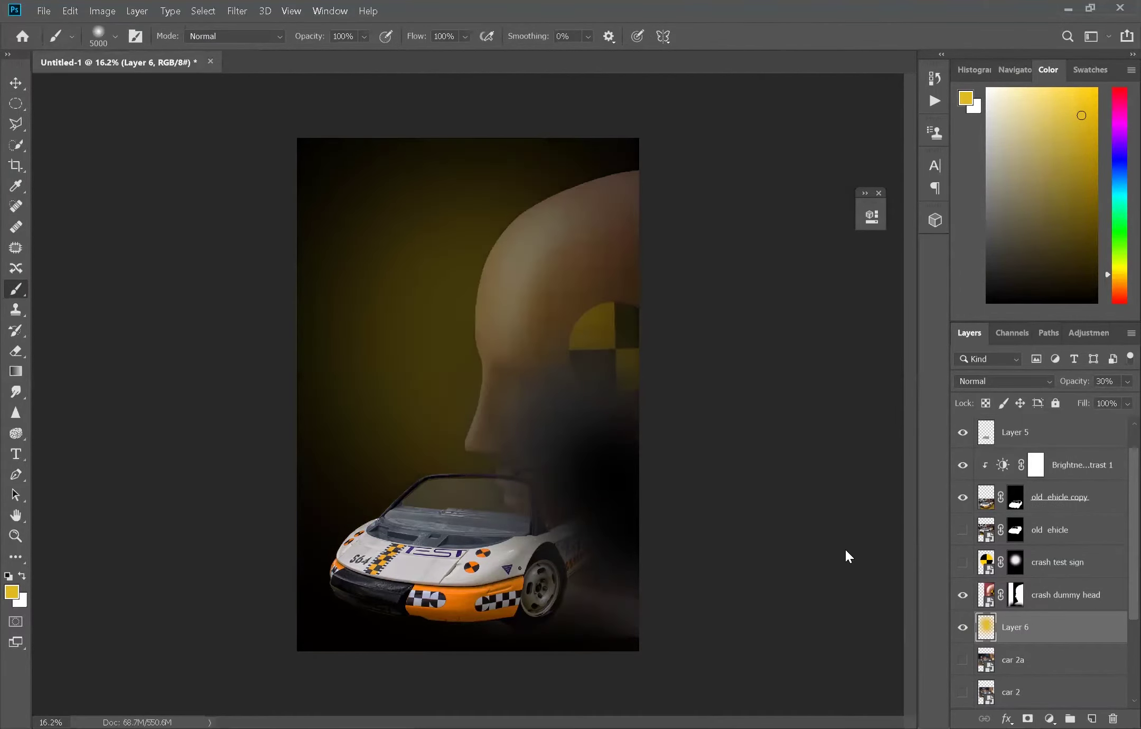
# - Load the dummy head's outline and erase the yellow glow from over the head
pyautogui.keyDown('ctrl'); pyautogui.click(1016, 595); pyautogui.keyUp('ctrl')
pyautogui.press('e')
pyautogui.moveTo(555, 254); pyautogui.dragTo(508, 479)
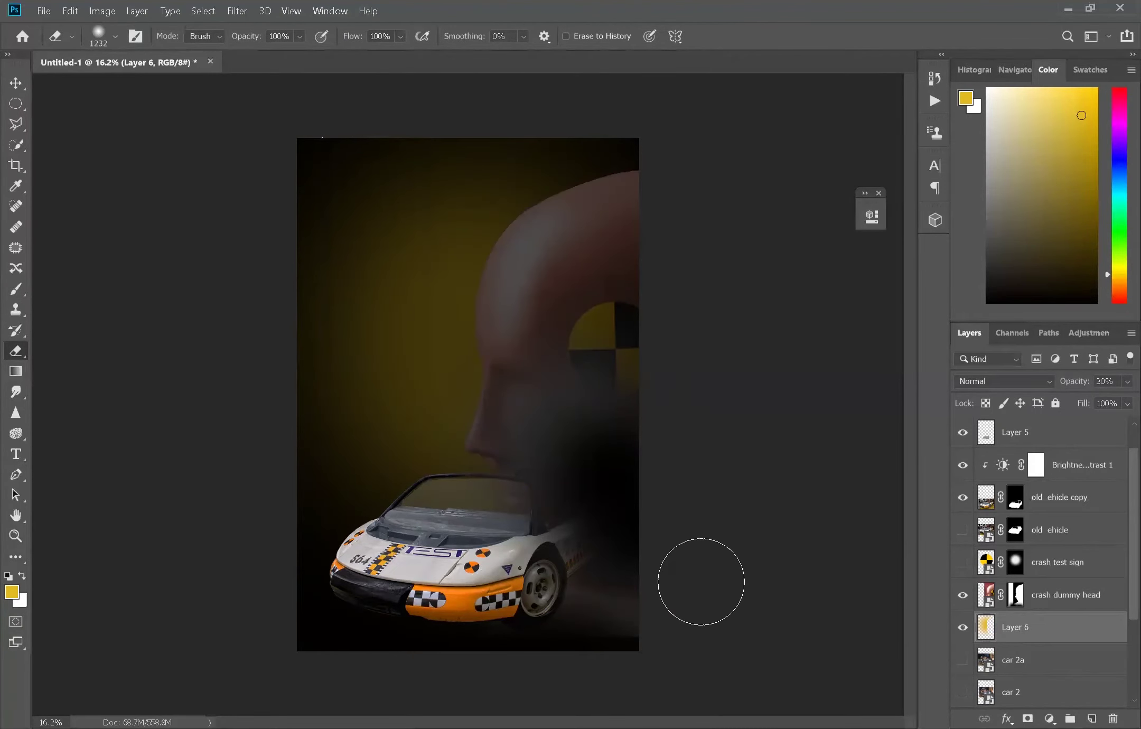
pyautogui.scroll(3, 624, 459)
pyautogui.click(1057, 497)
# - Add a Hue/Saturation adjustment to the car: lower saturation, lightness -16, colorized sepia
pyautogui.click(1050, 718)
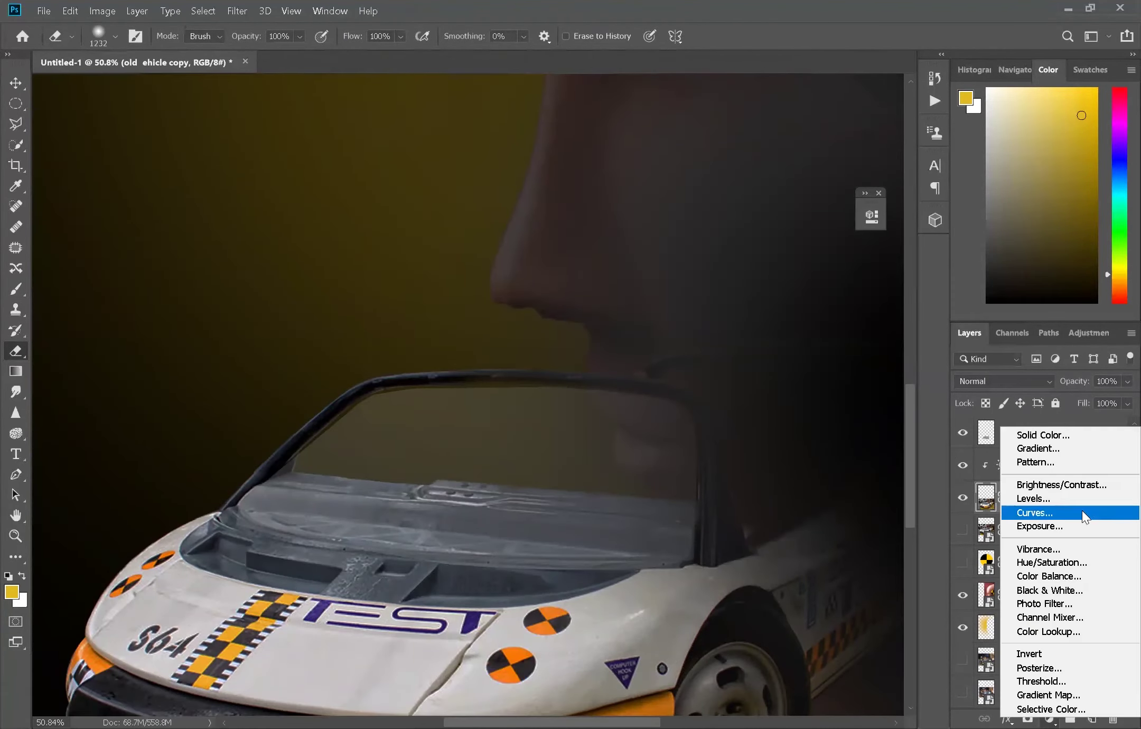
pyautogui.click(1007, 265)
pyautogui.moveTo(743, 348)
pyautogui.mouseDown()
pyautogui.moveTo(731, 353)
pyautogui.moveTo(749, 384)
pyautogui.mouseUp()
pyautogui.moveTo(732, 353)
pyautogui.mouseDown()
pyautogui.moveTo(758, 353)
pyautogui.moveTo(775, 323)
pyautogui.mouseUp()
pyautogui.click(770, 405)
pyautogui.moveTo(691, 322)
pyautogui.mouseDown()
pyautogui.moveTo(709, 321)
pyautogui.moveTo(739, 353)
pyautogui.mouseUp()
pyautogui.scroll(-3, 548, 484)
# - Try a Curves adjustment and delete it, then lower the car's brightness to -119
pyautogui.click(1050, 718)
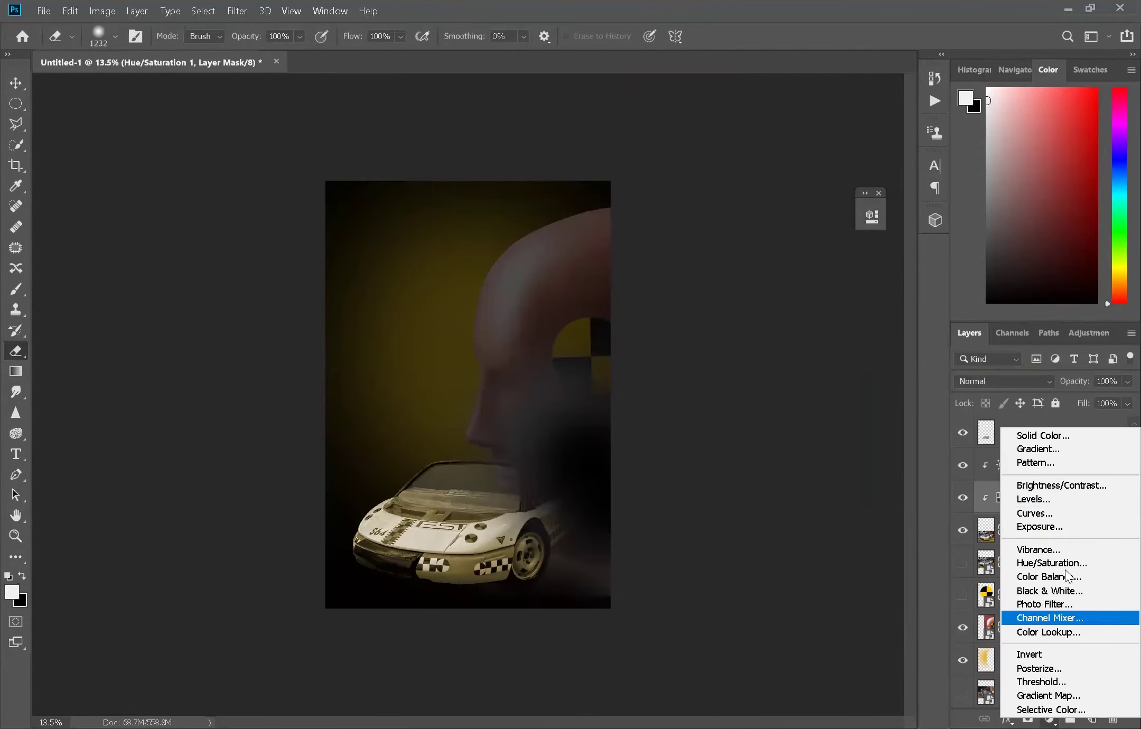
pyautogui.click(1034, 512)
pyautogui.moveTo(802, 325); pyautogui.dragTo(802, 336)
pyautogui.moveTo(827, 413)
pyautogui.mouseDown()
pyautogui.moveTo(811, 415)
pyautogui.moveTo(817, 376)
pyautogui.mouseUp()
pyautogui.click(827, 497)
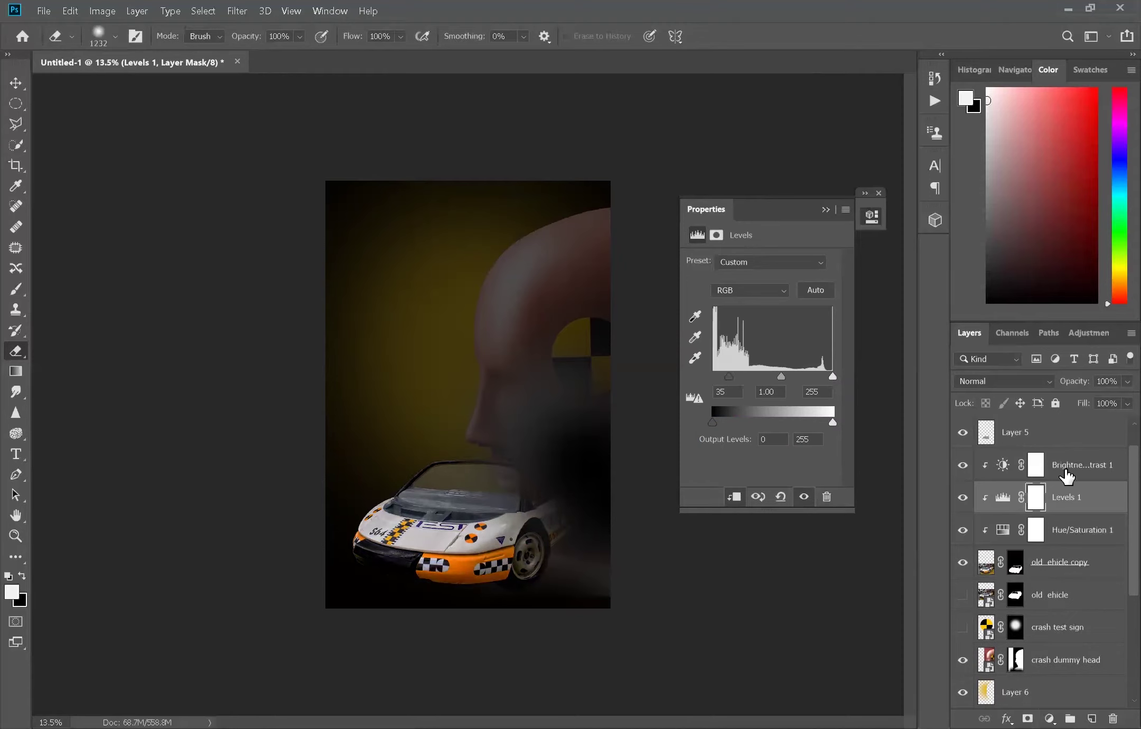
pyautogui.click(1065, 470)
pyautogui.moveTo(712, 303); pyautogui.dragTo(706, 320)
pyautogui.click(1096, 530)
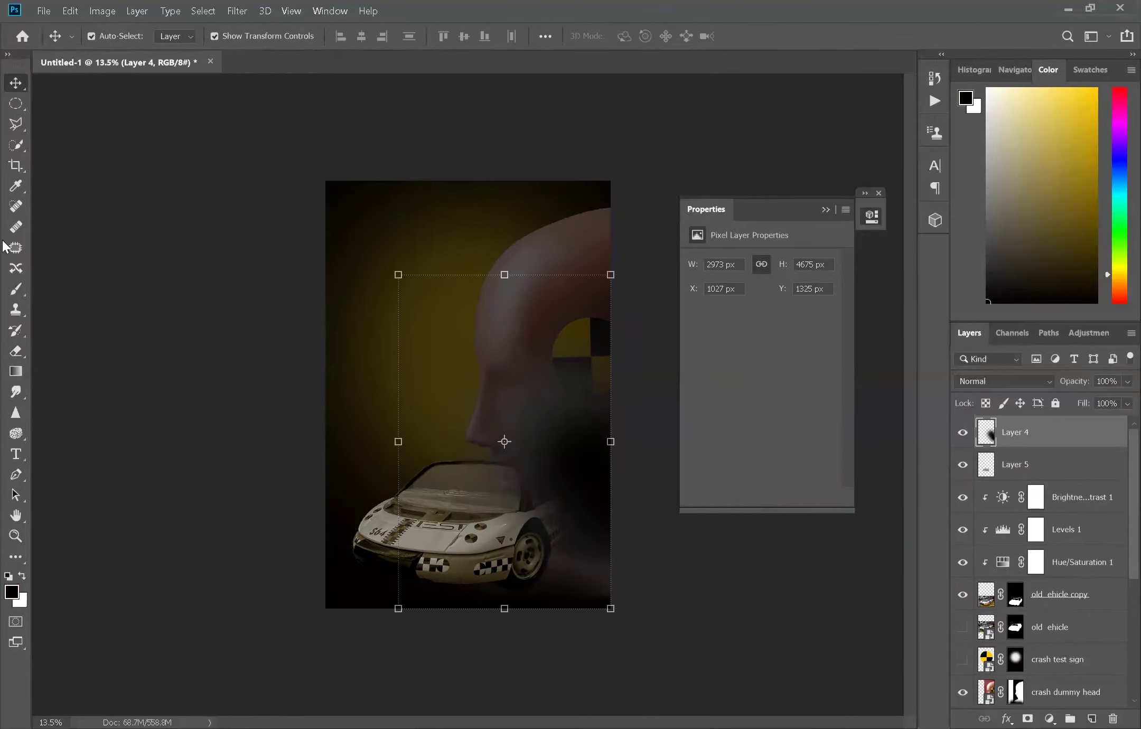
# - Paint darkness over the car on Layer 4 and set its opacity to 86%
pyautogui.press('b')
pyautogui.click(492, 502)
pyautogui.click(1127, 381)
pyautogui.moveTo(1131, 399); pyautogui.dragTo(1085, 399)
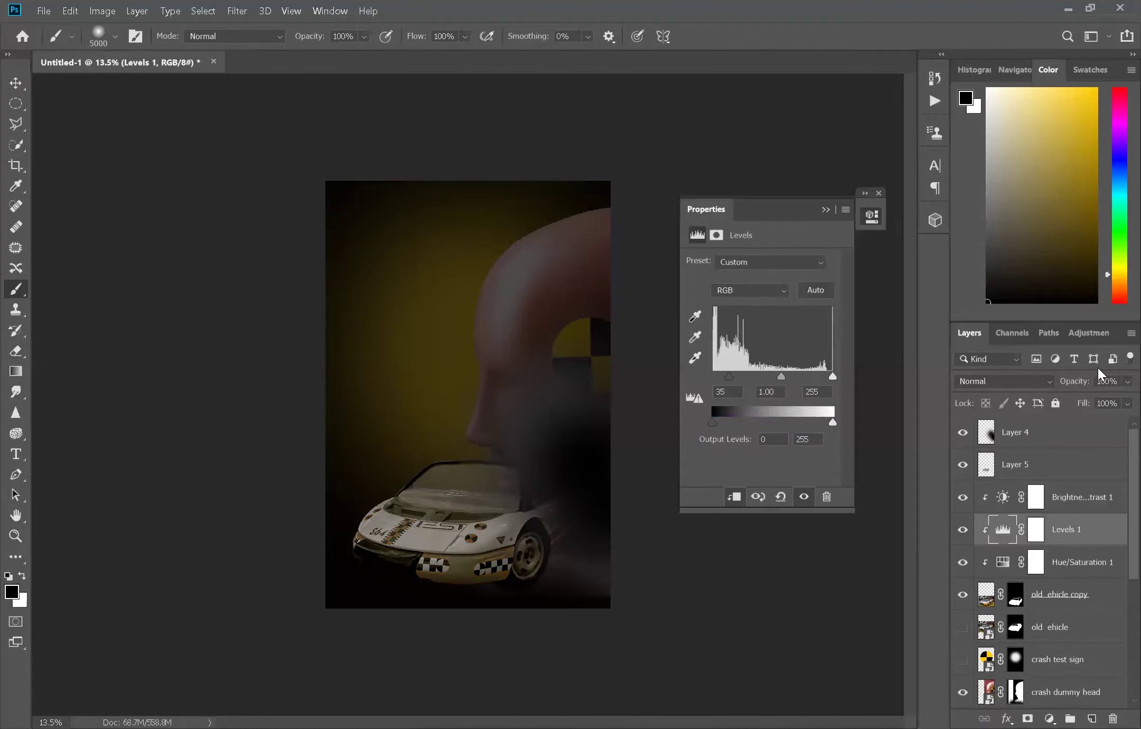
pyautogui.click(1051, 432)
pyautogui.moveTo(1127, 381); pyautogui.dragTo(1119, 402)
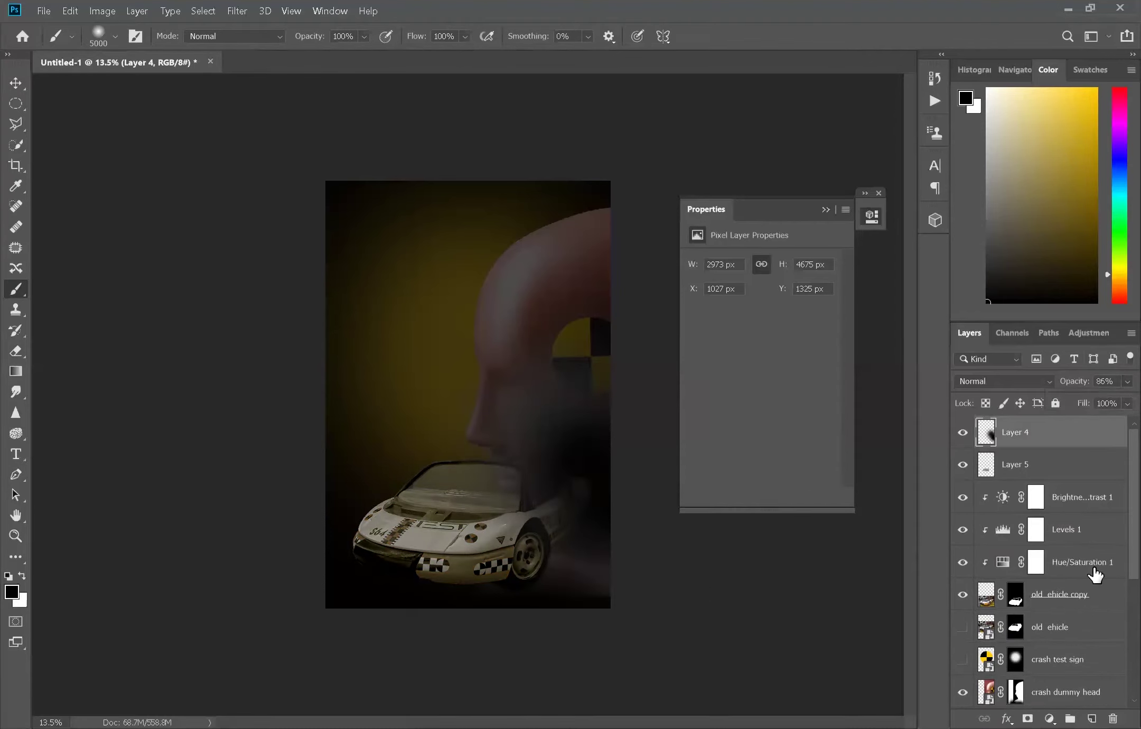
# - Add a clipped Exposure adjustment darkening the car, and erase its mask to reveal the car
pyautogui.click(1057, 594)
pyautogui.moveTo(751, 299); pyautogui.dragTo(726, 300)
pyautogui.click(1035, 595)
pyautogui.press('e')
pyautogui.moveTo(349, 473); pyautogui.dragTo(326, 542)
pyautogui.moveTo(1127, 381); pyautogui.dragTo(1109, 404)
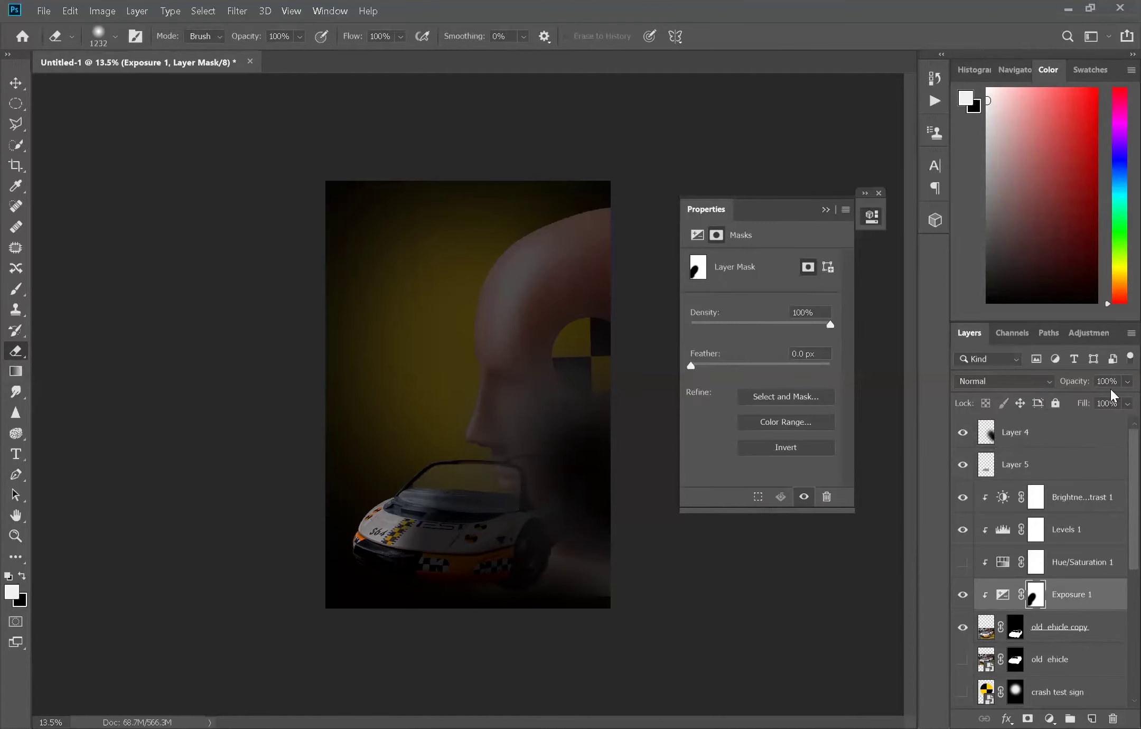
# - Set the Exposure mask density to 51% and flip the car layer horizontally
pyautogui.moveTo(830, 324); pyautogui.dragTo(772, 327)
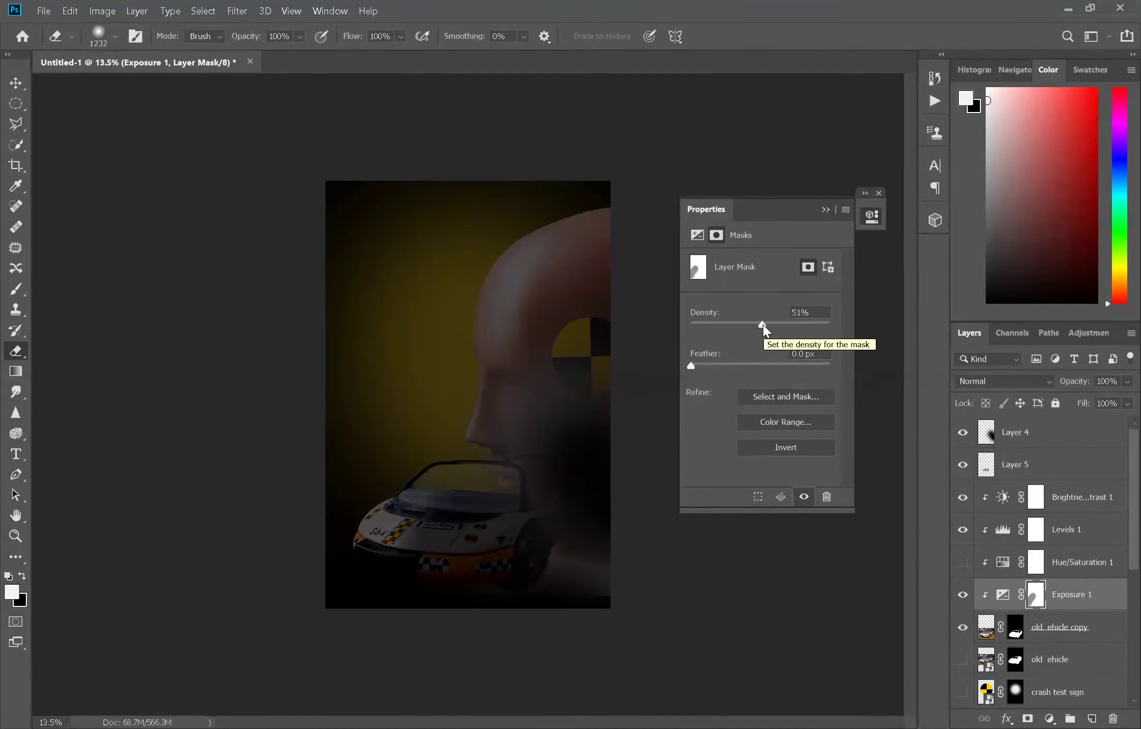
pyautogui.press('b')
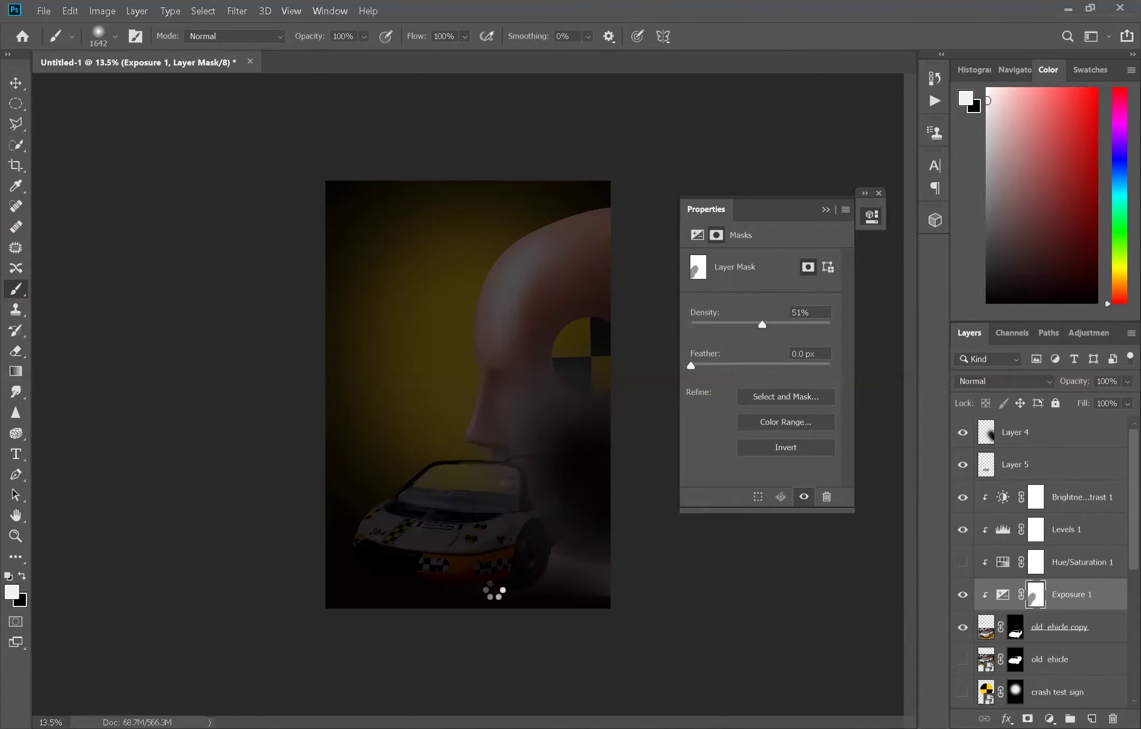
pyautogui.click(1067, 630)
pyautogui.press('v')
pyautogui.hotkey('ctrl', 't')
pyautogui.rightClick(473, 507)
pyautogui.click(507, 493)
pyautogui.press('Return')
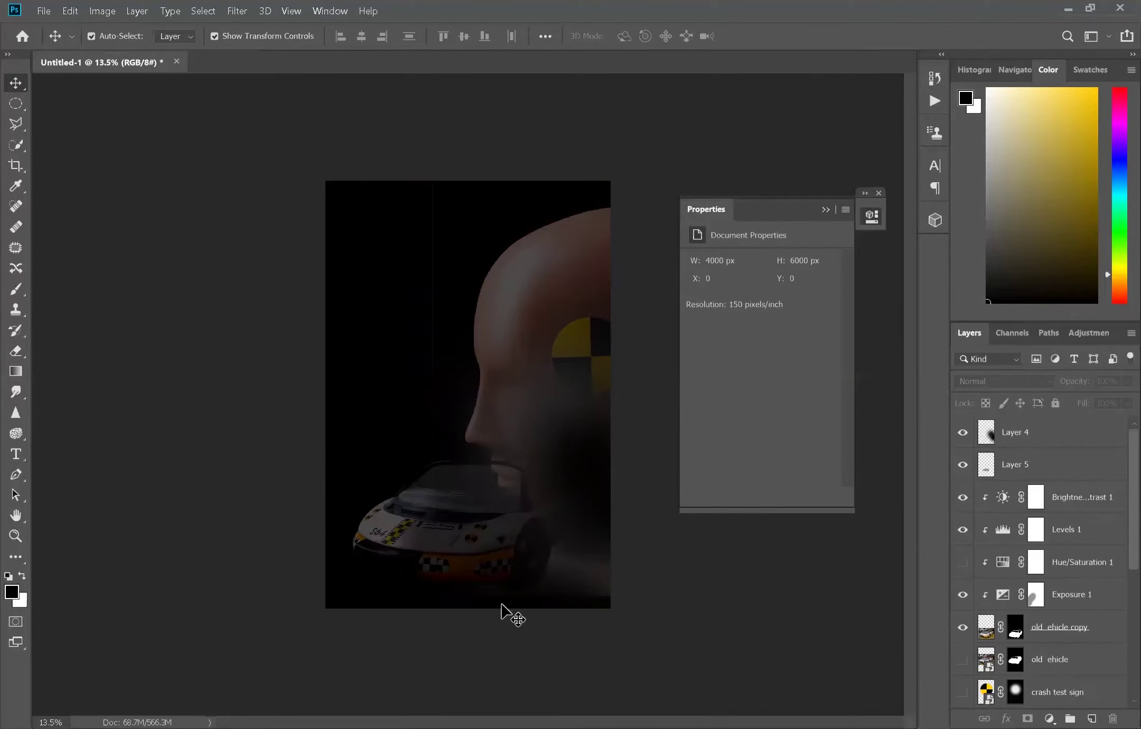
# - Resize the brush and push the car's Exposure down to -4.55
pyautogui.rightClick(461, 266)
pyautogui.press('Escape')
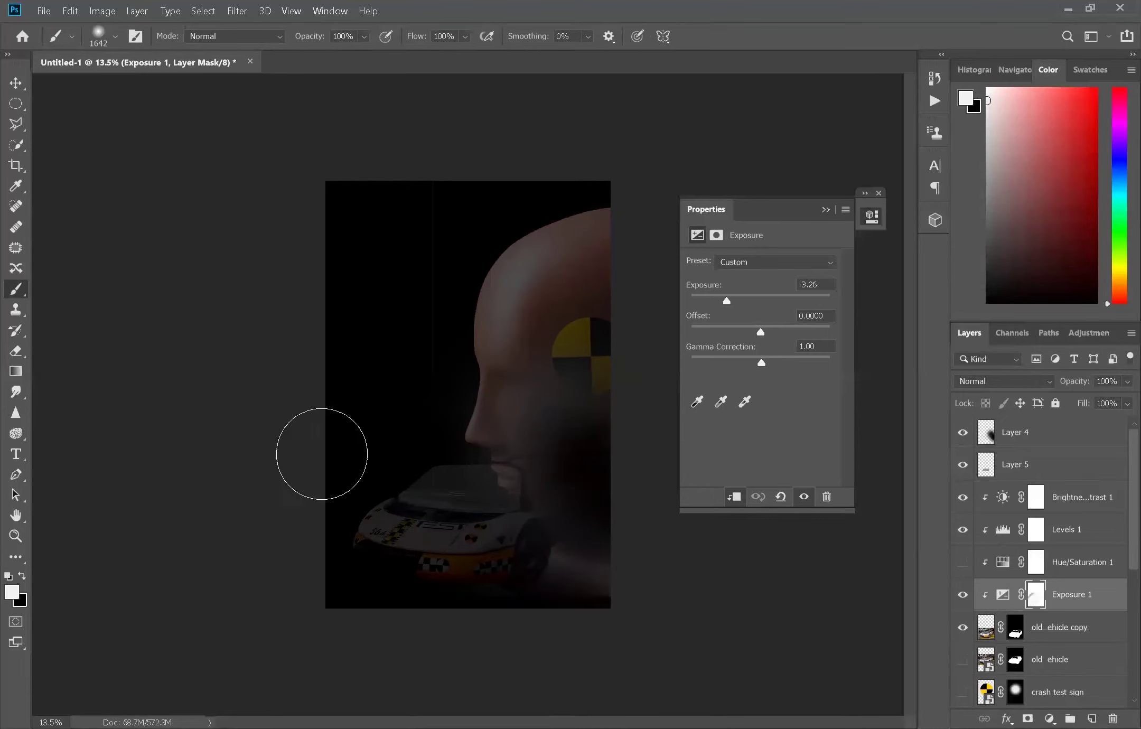
pyautogui.keyDown('alt'); pyautogui.scroll(5, 396, 470); pyautogui.keyUp('alt')
pyautogui.press('e')
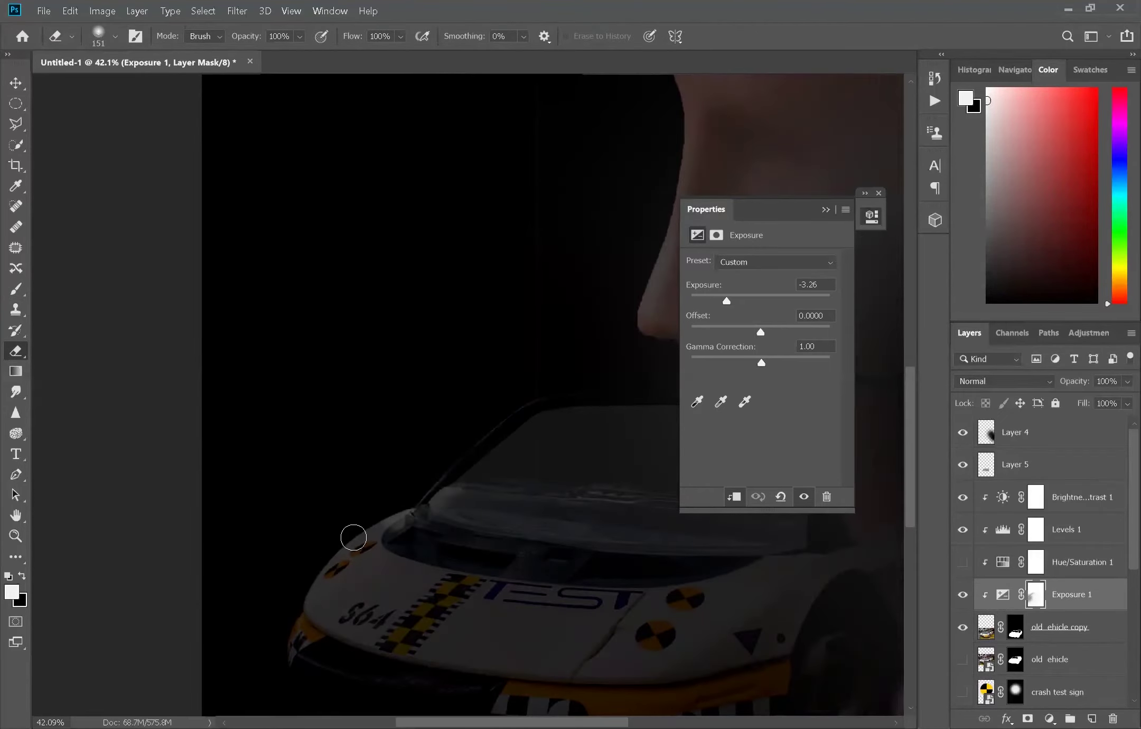
pyautogui.keyDown('alt'); pyautogui.scroll(-1, 354, 537); pyautogui.keyUp('alt')
pyautogui.keyDown('alt'); pyautogui.scroll(-2, 290, 476); pyautogui.keyUp('alt')
pyautogui.keyDown('alt'); pyautogui.scroll(-2, 351, 534); pyautogui.keyUp('alt')
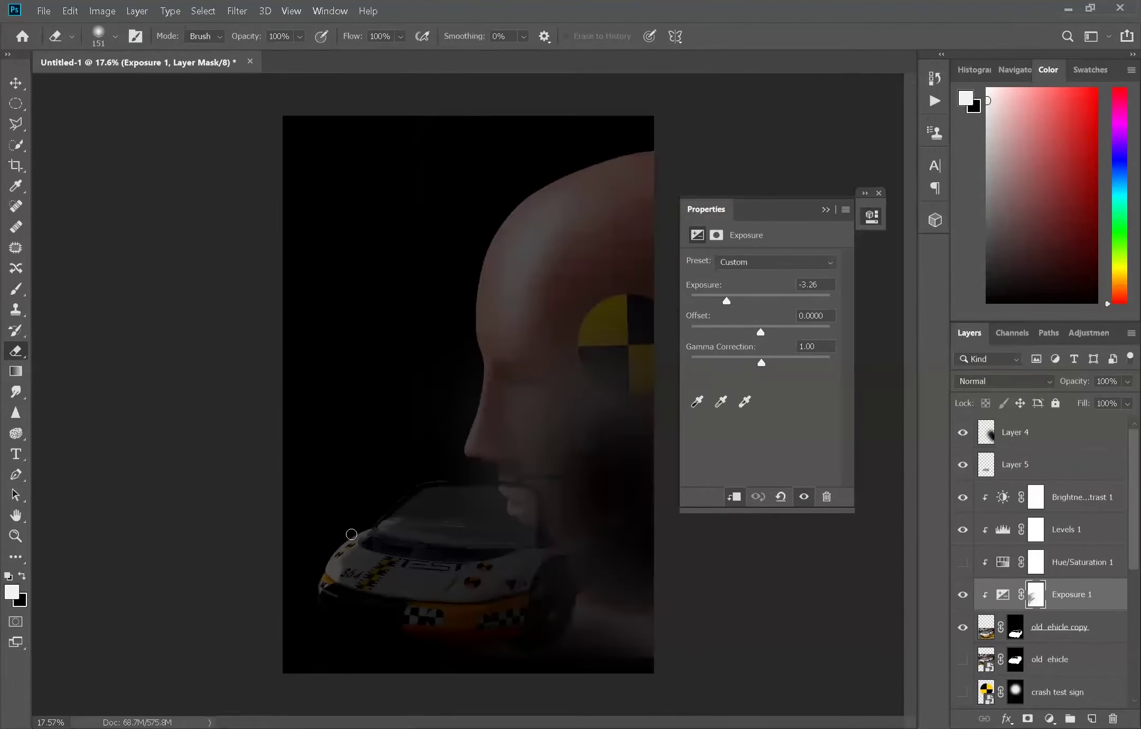
pyautogui.keyDown('alt'); pyautogui.scroll(2, 326, 596); pyautogui.keyUp('alt')
pyautogui.keyDown('alt'); pyautogui.scroll(2, 407, 445); pyautogui.keyUp('alt')
pyautogui.keyDown('alt'); pyautogui.scroll(-2, 298, 591); pyautogui.keyUp('alt')
pyautogui.keyDown('alt'); pyautogui.scroll(-1, 368, 567); pyautogui.keyUp('alt')
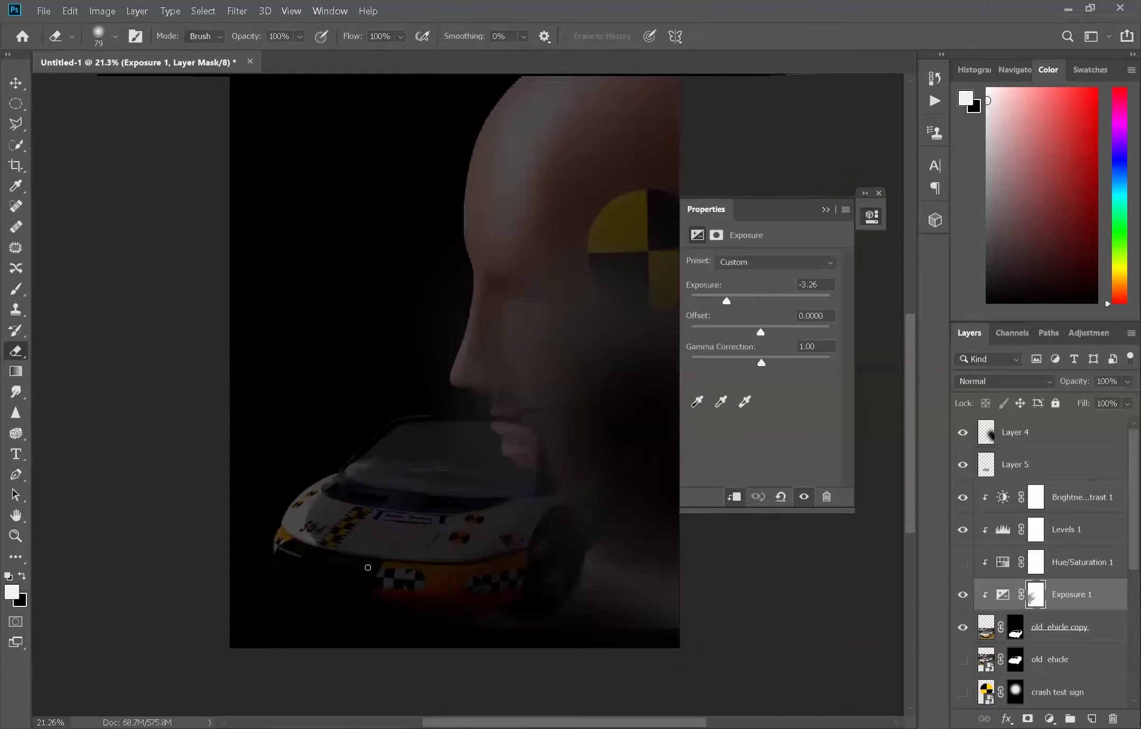
pyautogui.keyDown('alt'); pyautogui.scroll(2, 370, 565); pyautogui.keyUp('alt')
pyautogui.press('b')
pyautogui.keyDown('alt'); pyautogui.scroll(-1, 467, 530); pyautogui.keyUp('alt')
pyautogui.keyDown('alt'); pyautogui.scroll(-2, 459, 581); pyautogui.keyUp('alt')
pyautogui.moveTo(726, 300); pyautogui.dragTo(717, 299)
pyautogui.press('v')
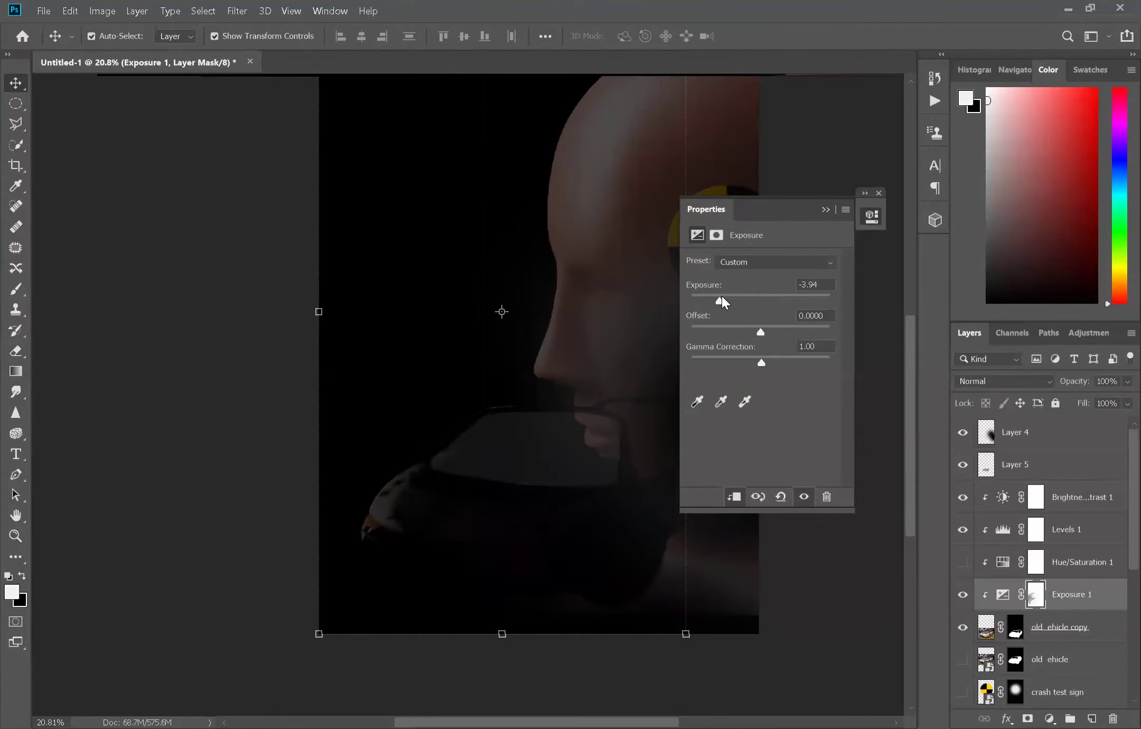
# - Erase the Exposure mask over the car's front so it stays brighter
pyautogui.press('b')
pyautogui.press('e')
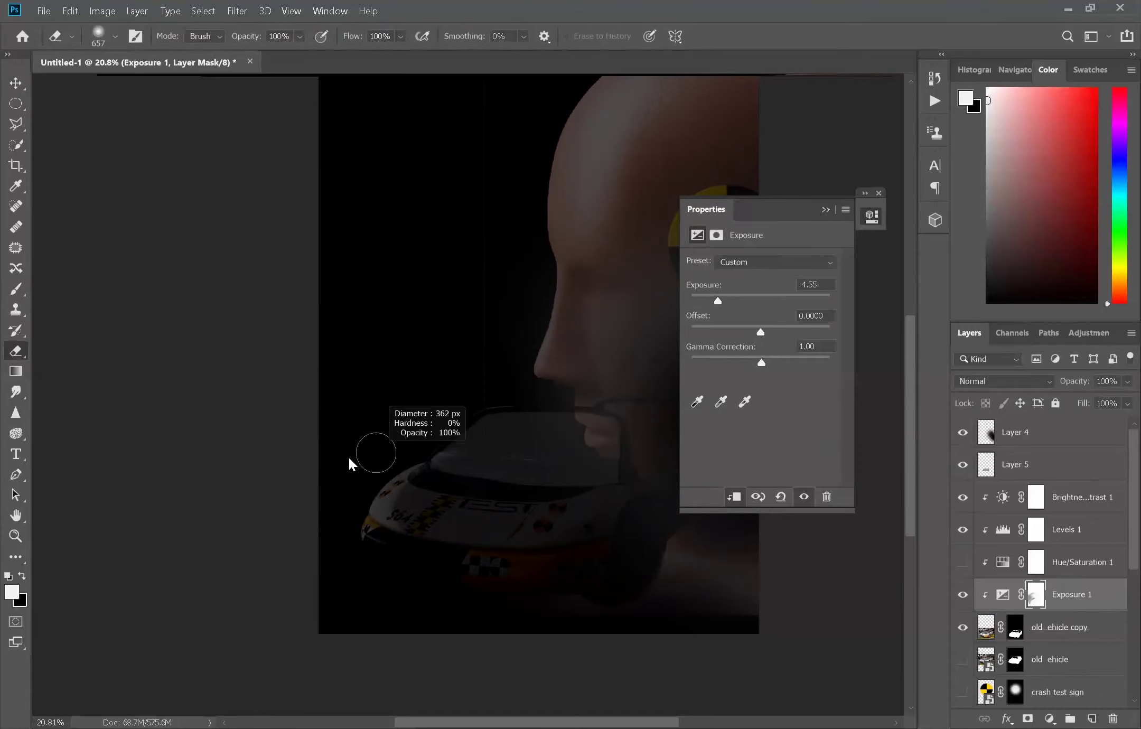
pyautogui.scroll(1, 330, 664)
pyautogui.moveTo(331, 665)
pyautogui.mouseDown()
pyautogui.moveTo(377, 531)
pyautogui.moveTo(489, 591)
pyautogui.mouseUp()
pyautogui.scroll(1, 412, 708)
# - Toggle the sepia Hue/Saturation layer, duplicate it onto the dummy head, then delete the copy
pyautogui.click(962, 562)
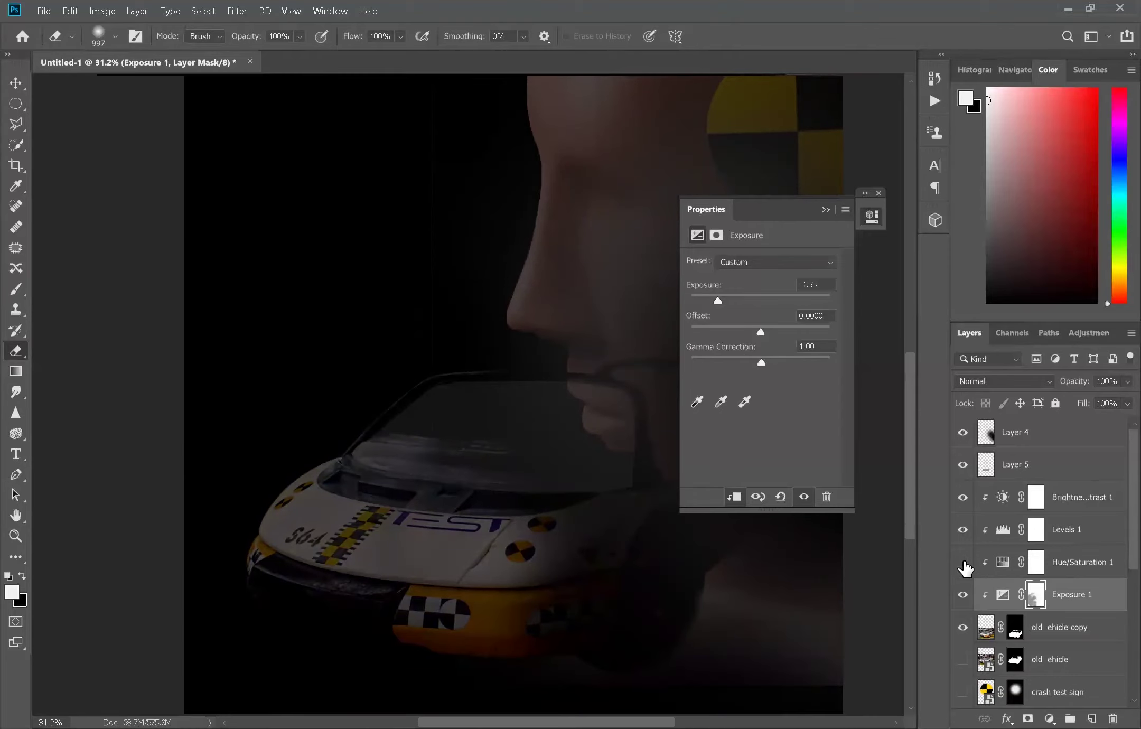
pyautogui.scroll(-3, 1001, 594)
pyautogui.moveTo(1075, 562); pyautogui.dragTo(1010, 669)
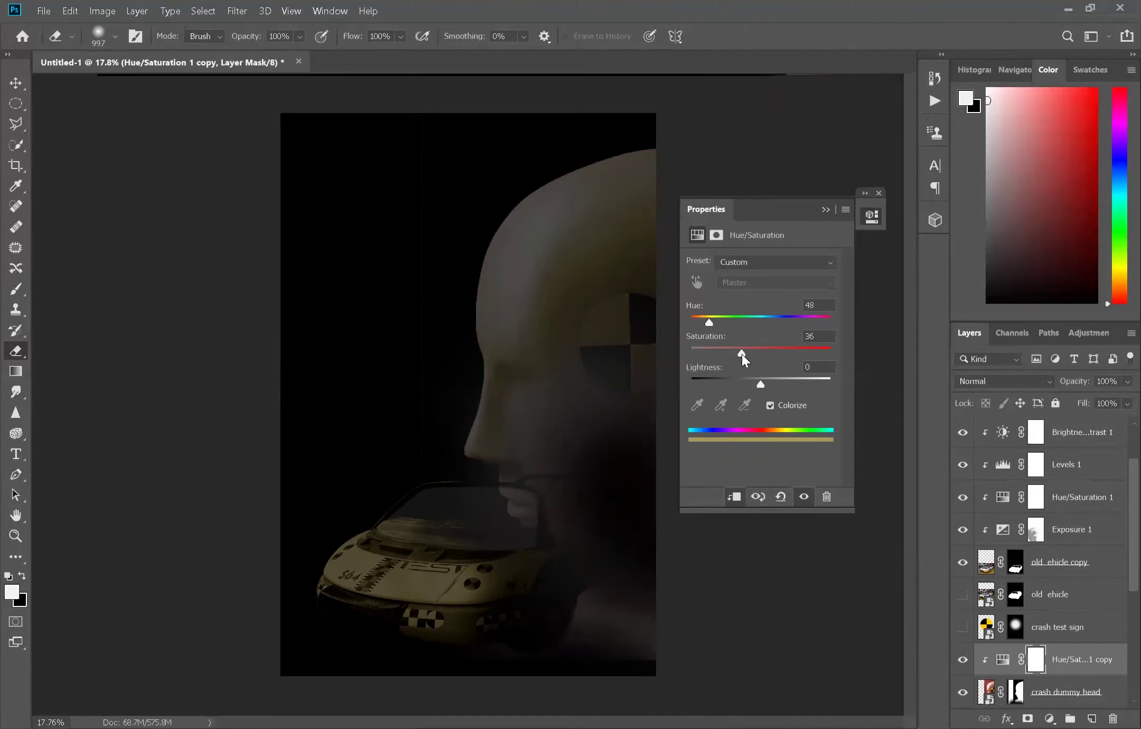
pyautogui.click(826, 497)
# - Show the sign photo layer and fill a straight-edged selection of the TEST letters with yellow
pyautogui.click(524, 291)
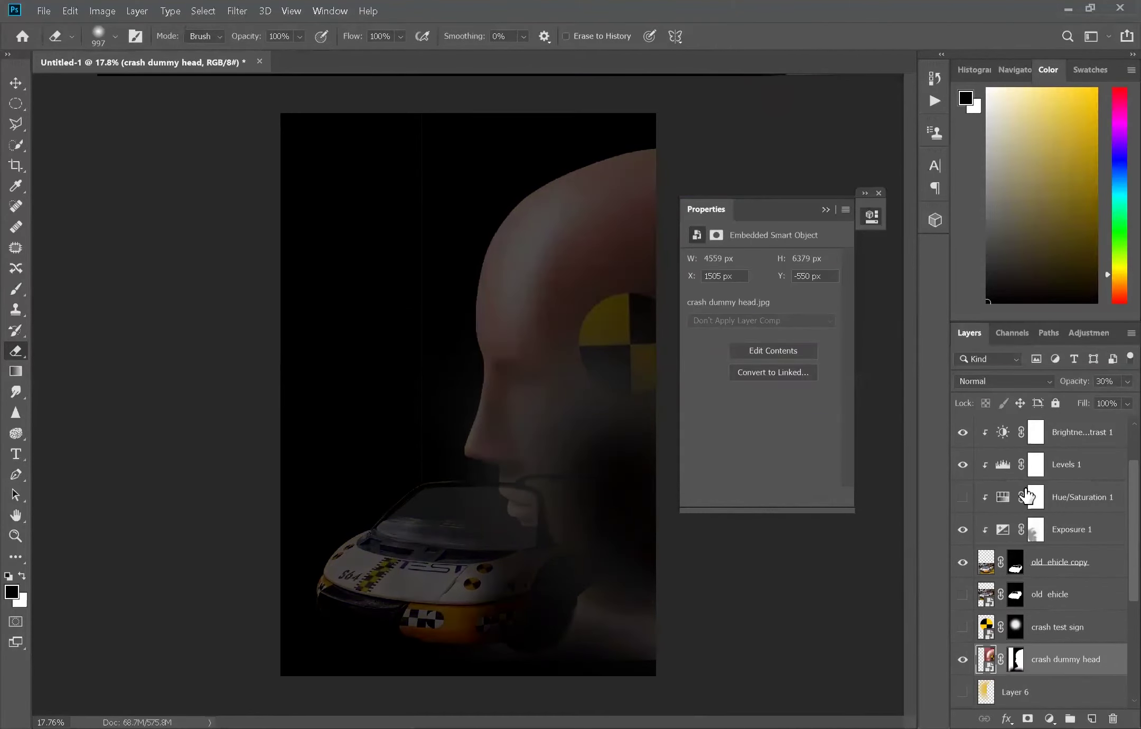
pyautogui.click(966, 640)
pyautogui.scroll(5, 376, 351)
pyautogui.click(16, 144)
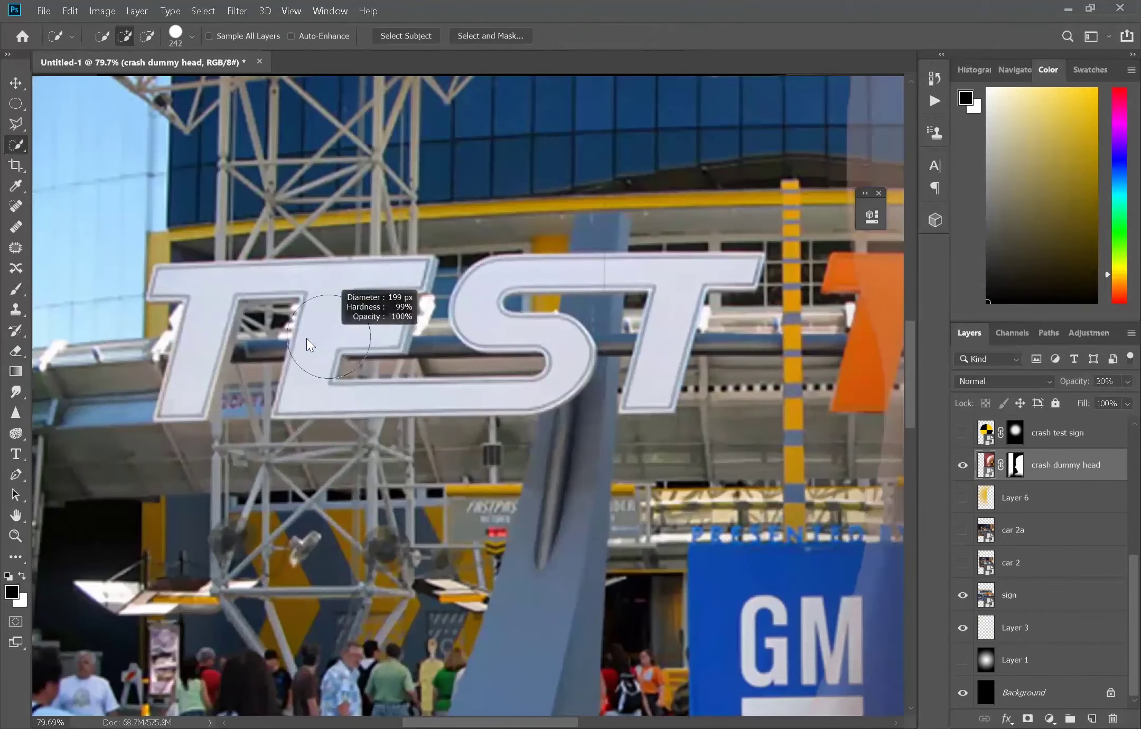
pyautogui.click(21, 118)
pyautogui.click(156, 263)
pyautogui.click(433, 257)
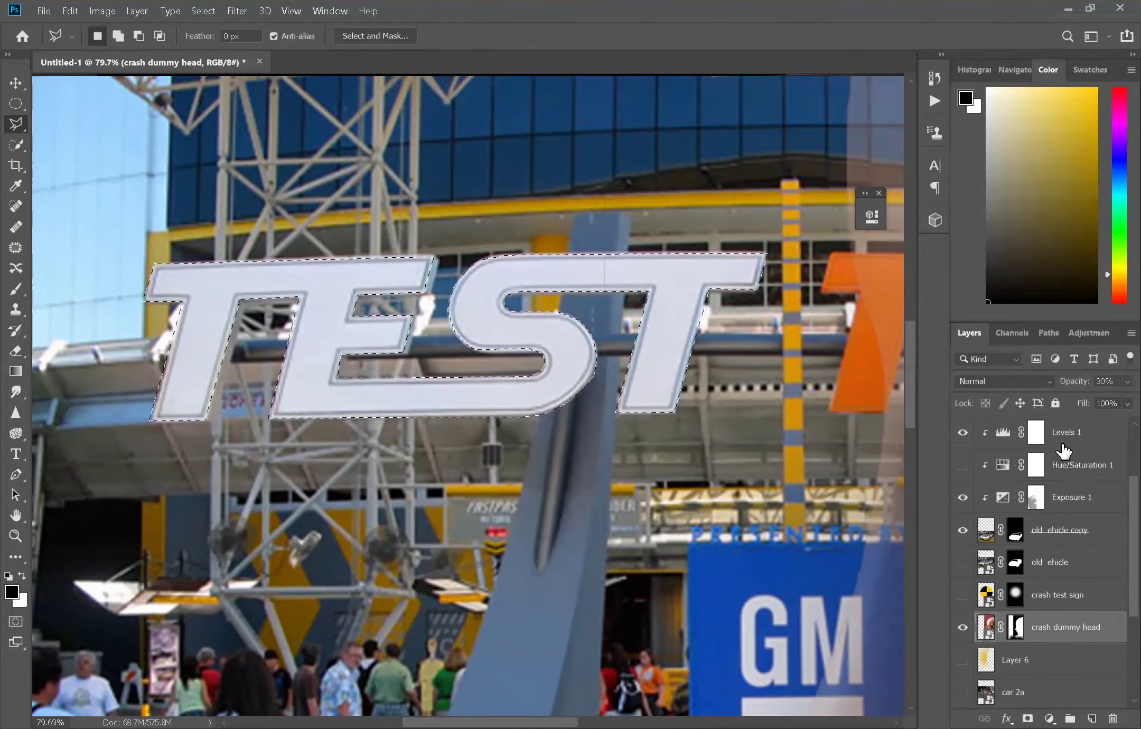
pyautogui.hotkey('alt', 'BackSpace')
pyautogui.hotkey('ctrl', 'd')
pyautogui.scroll(-2, 581, 407)
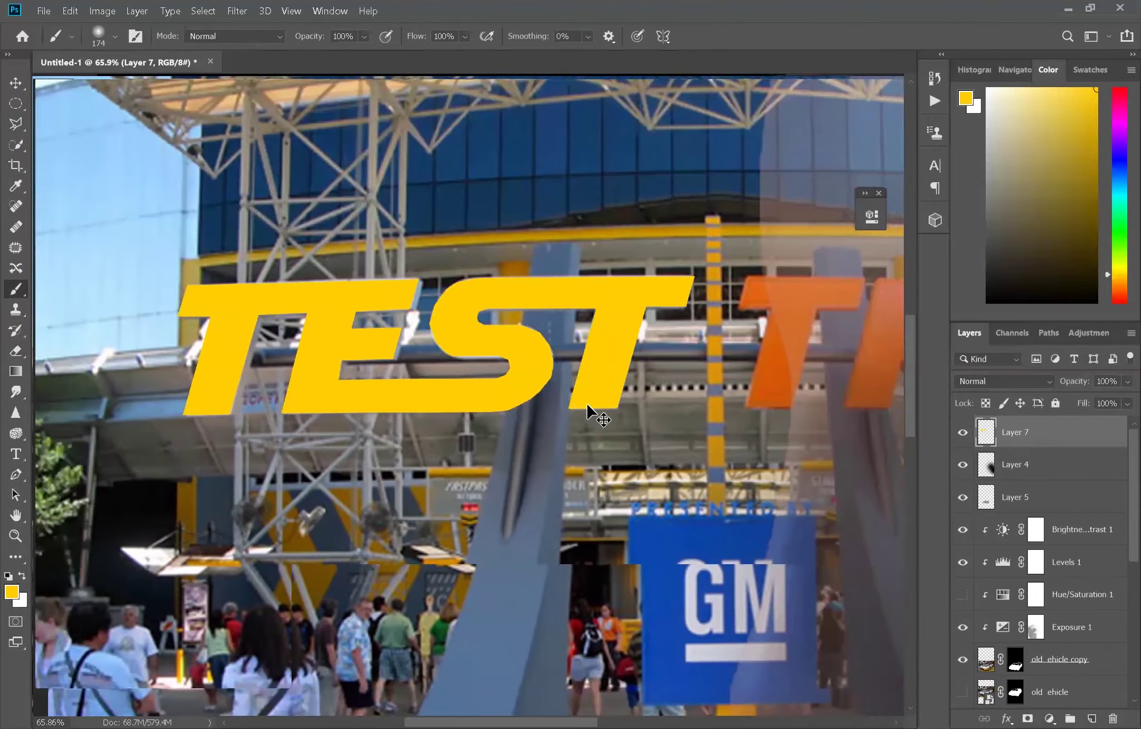
pyautogui.hscroll(5, 581, 407)
pyautogui.hscroll(5, 581, 407)
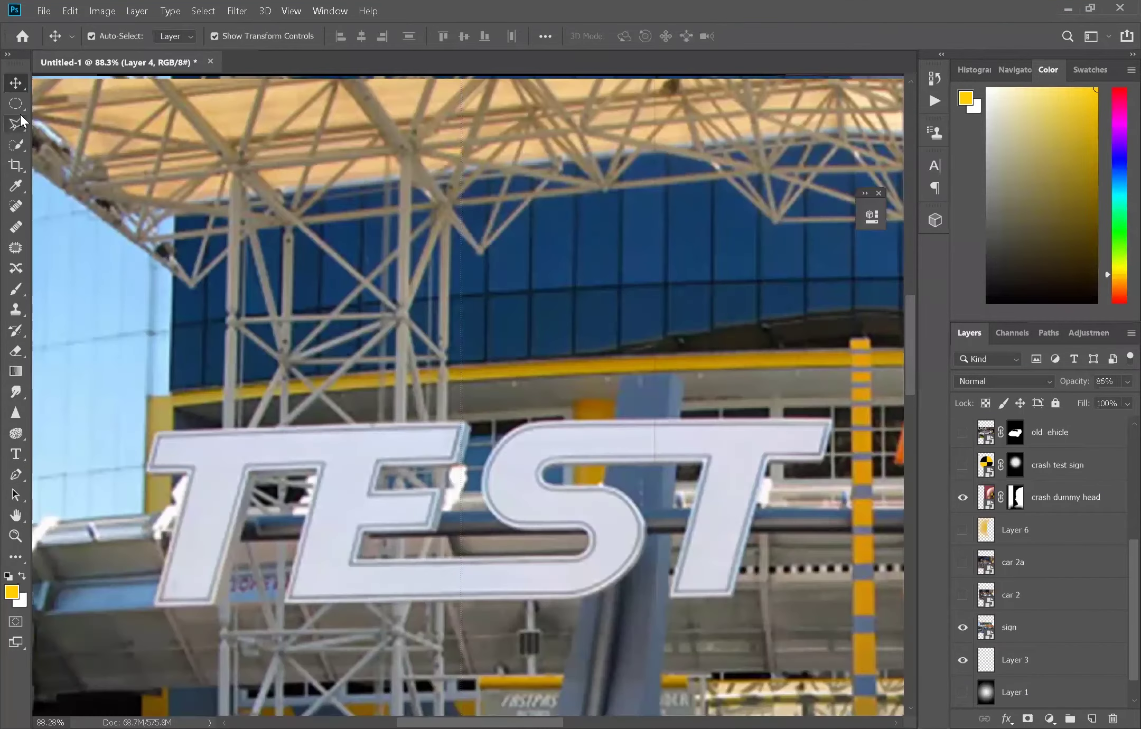
# - Trace the TEST lettering into a closed outline with the Pen tool
pyautogui.press('p')
pyautogui.click(465, 424)
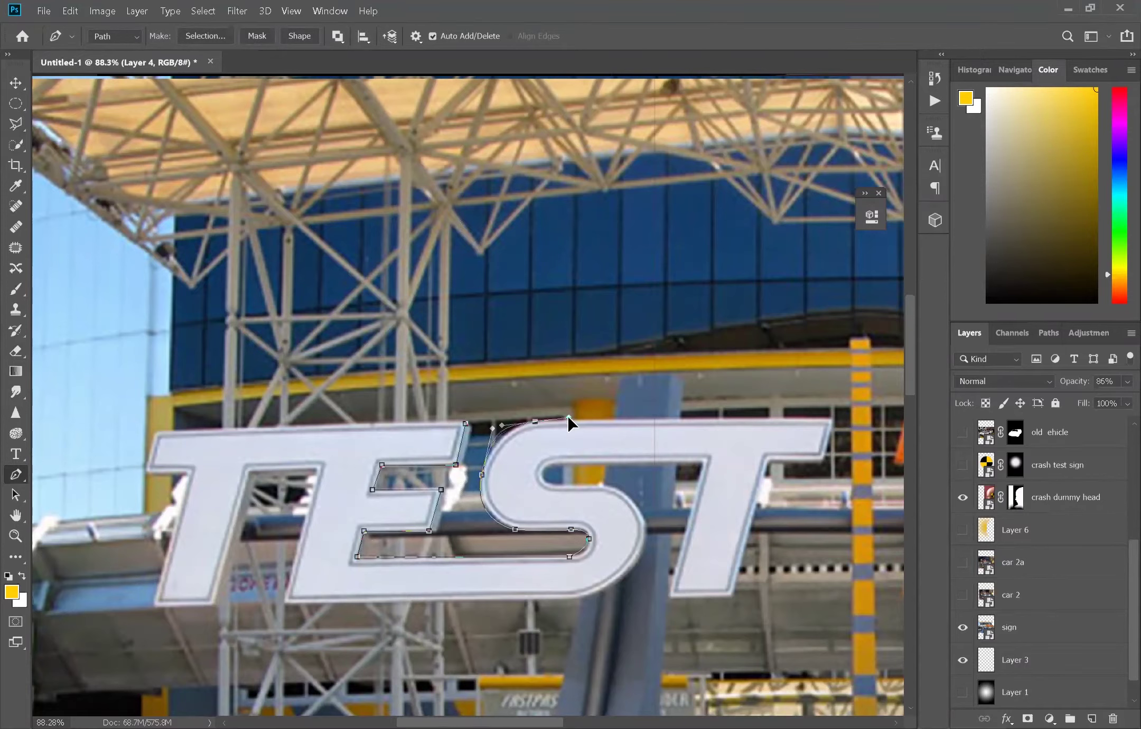
pyautogui.click(832, 421)
pyautogui.click(769, 459)
pyautogui.click(731, 595)
pyautogui.click(668, 596)
pyautogui.click(702, 461)
pyautogui.click(556, 461)
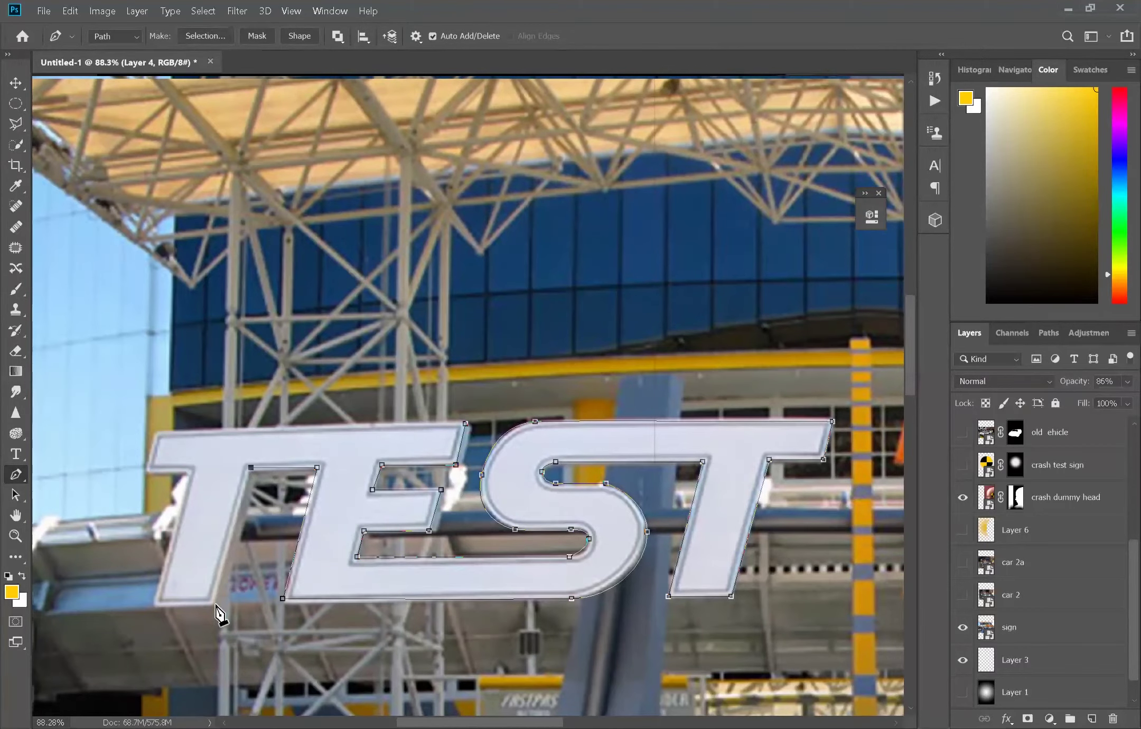
pyautogui.click(465, 423)
# - Save the work path as 'test' and fill the letters with yellow
pyautogui.click(1043, 333)
pyautogui.doubleClick(981, 391)
pyautogui.write('test')
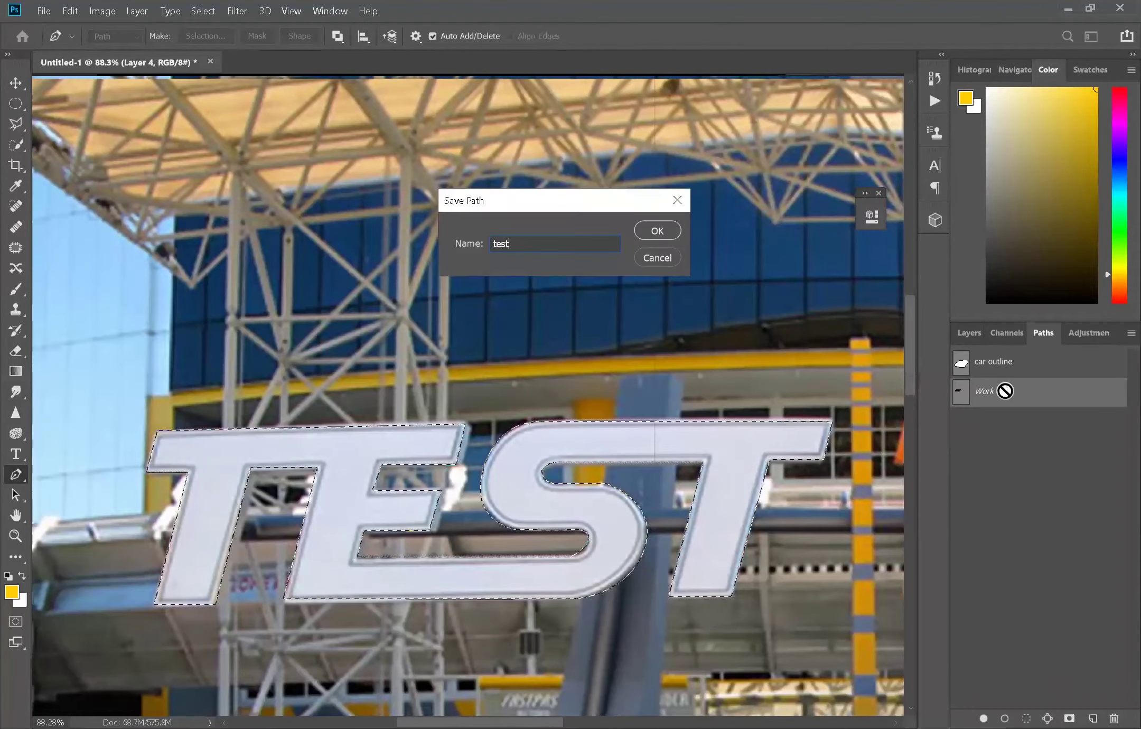
pyautogui.press('Return')
pyautogui.press('b')
pyautogui.click(969, 332)
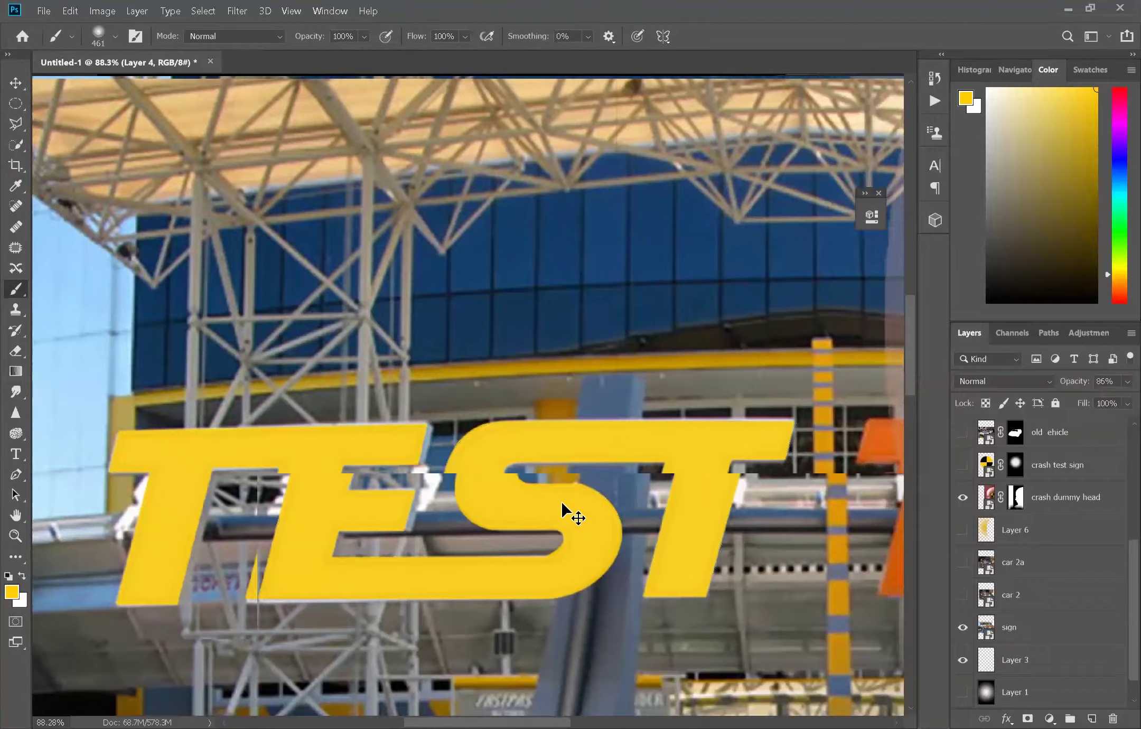
pyautogui.hscroll(10, 565, 518)
pyautogui.press('v')
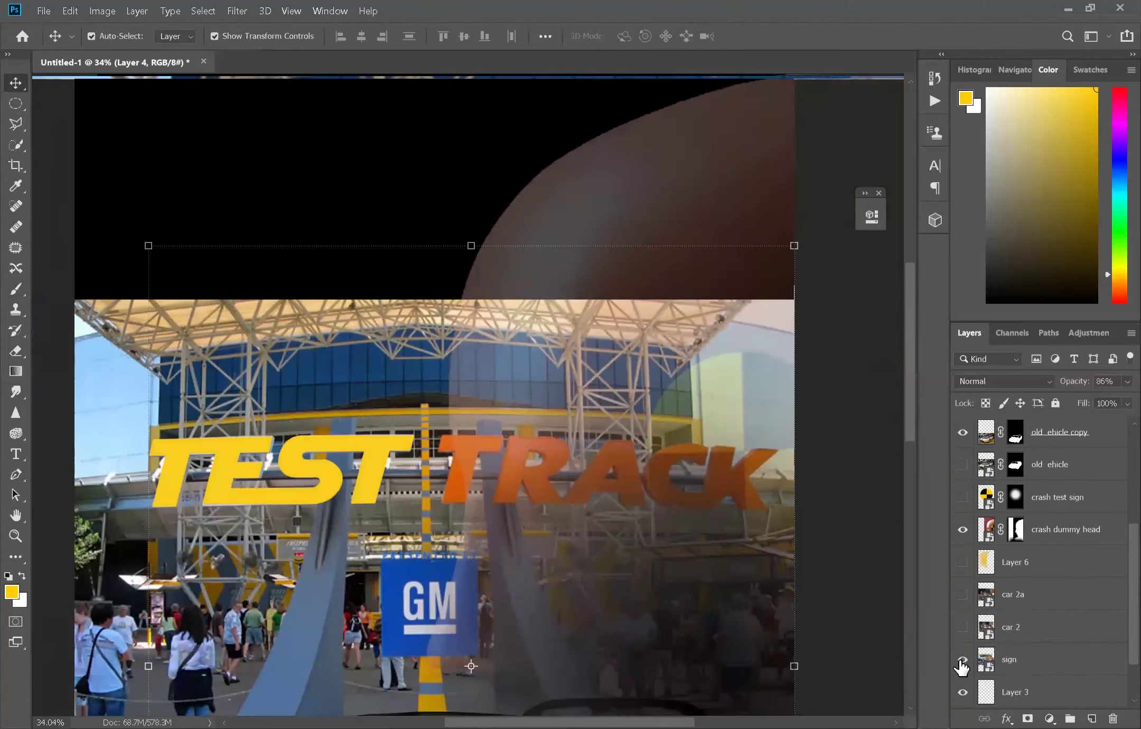
# - Hide the sign photo and move the yellow TEST letters to a new layer, up and left
pyautogui.click(962, 661)
pyautogui.press('l')
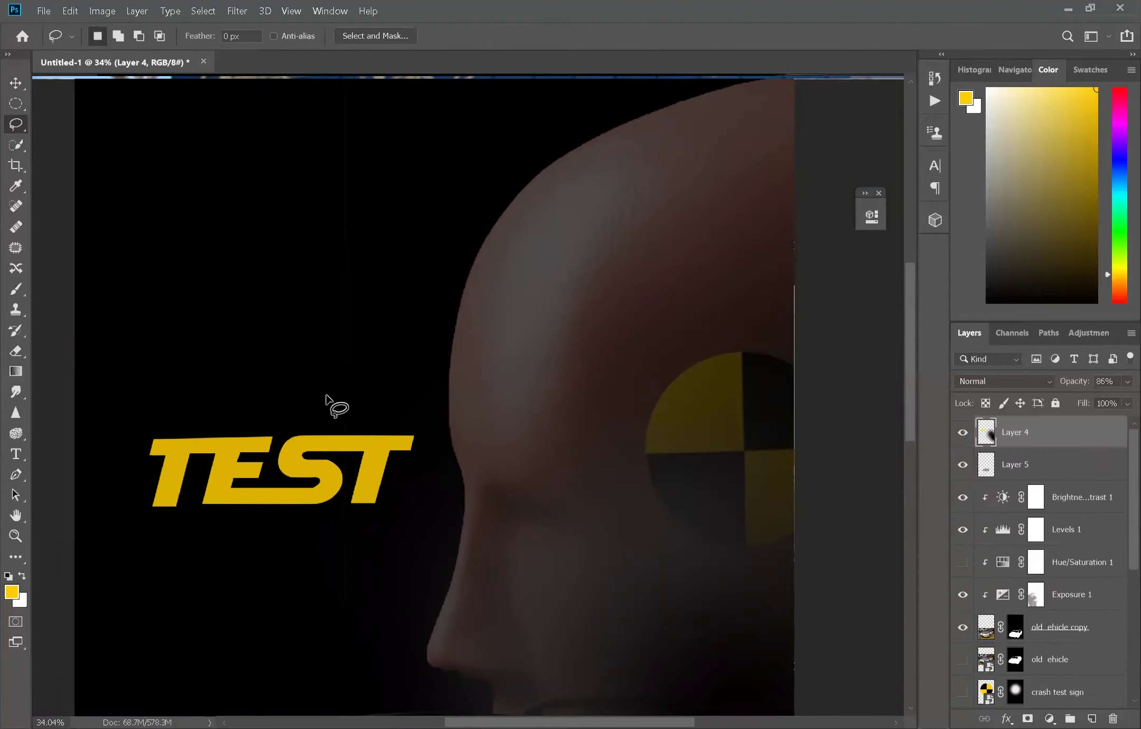
pyautogui.hotkey('ctrl', 'x')
pyautogui.hotkey('ctrl', 'v')
pyautogui.press('v')
pyautogui.moveTo(417, 393); pyautogui.dragTo(246, 303)
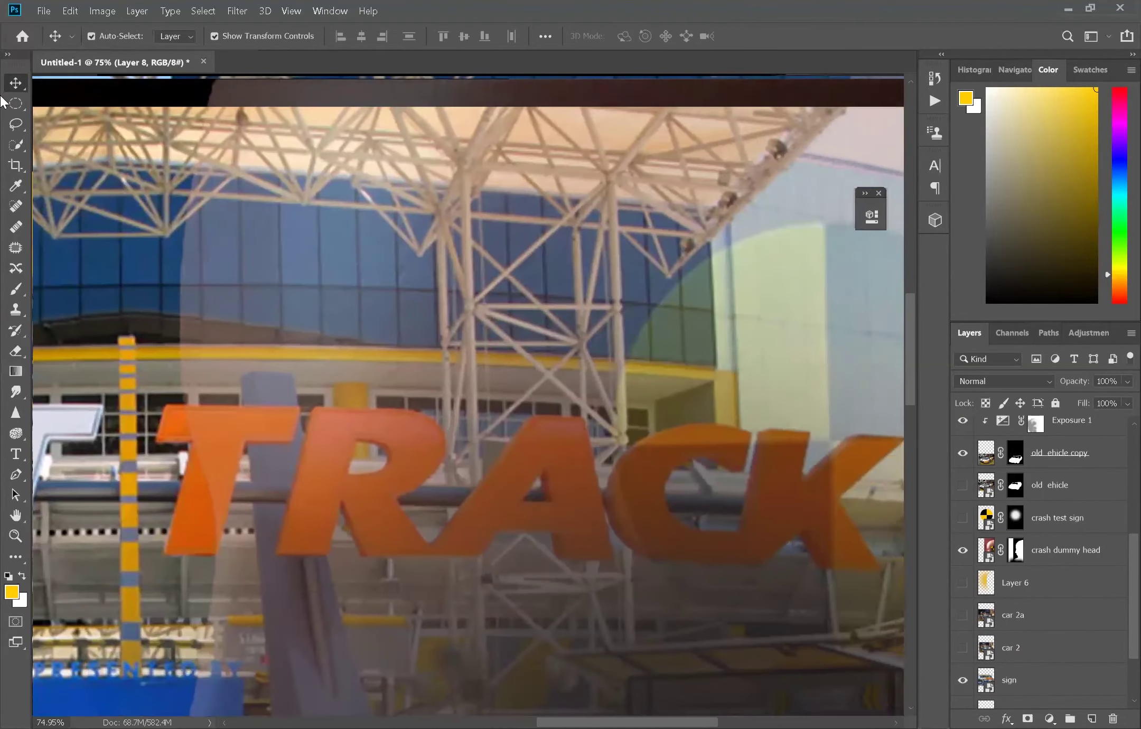
# - Start a new Pen path with two anchor points along the lettering outline
pyautogui.click(16, 475)
pyautogui.click(166, 404)
pyautogui.click(301, 404)
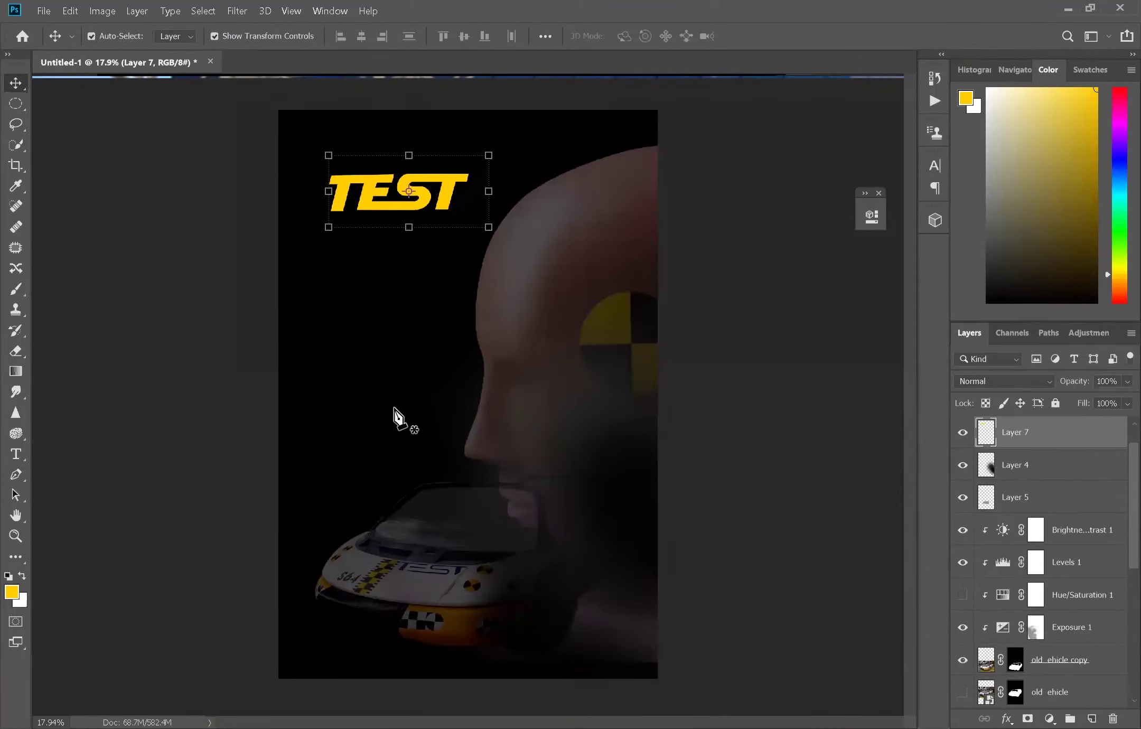
# - Place a new TEST text layer and set its font to Eras Bold ITC
pyautogui.press('t')
pyautogui.click(390, 262)
pyautogui.click(228, 36)
pyautogui.scroll(-3, 285, 264)
pyautogui.scroll(-3, 285, 322)
pyautogui.scroll(-3, 286, 317)
pyautogui.click(214, 400)
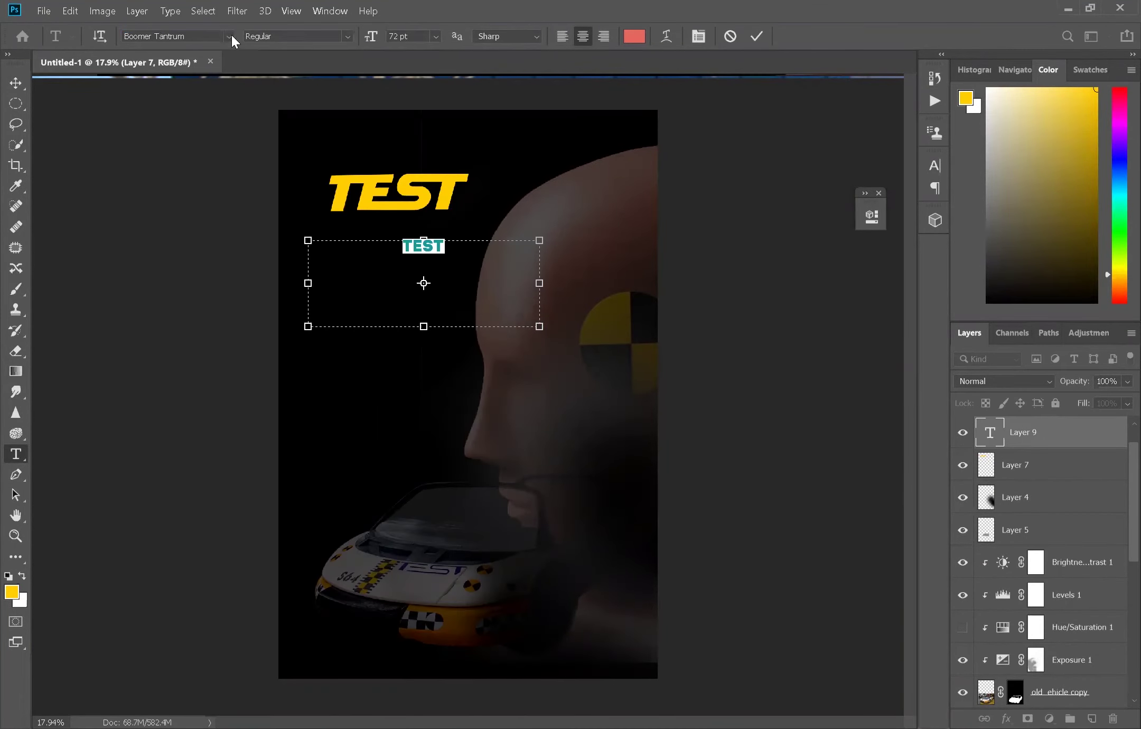
pyautogui.click(228, 36)
pyautogui.scroll(-5, 288, 382)
pyautogui.scroll(-1, 288, 383)
pyautogui.click(222, 471)
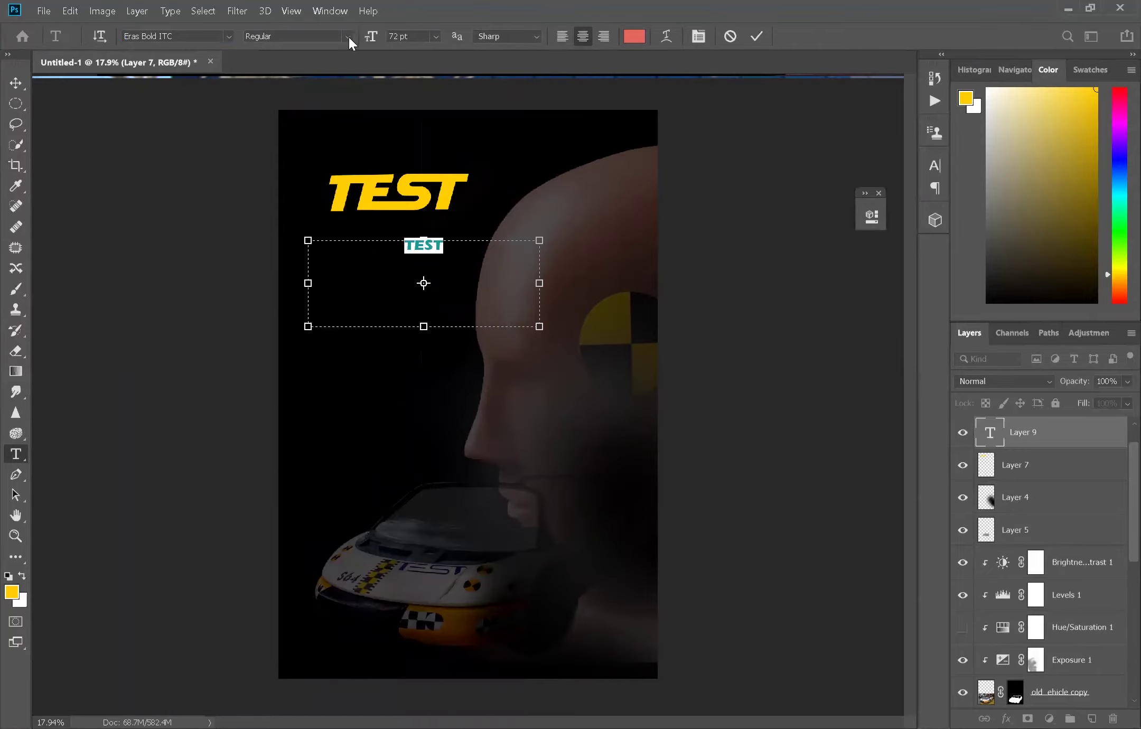
pyautogui.click(228, 36)
pyautogui.moveTo(511, 500); pyautogui.dragTo(504, 567)
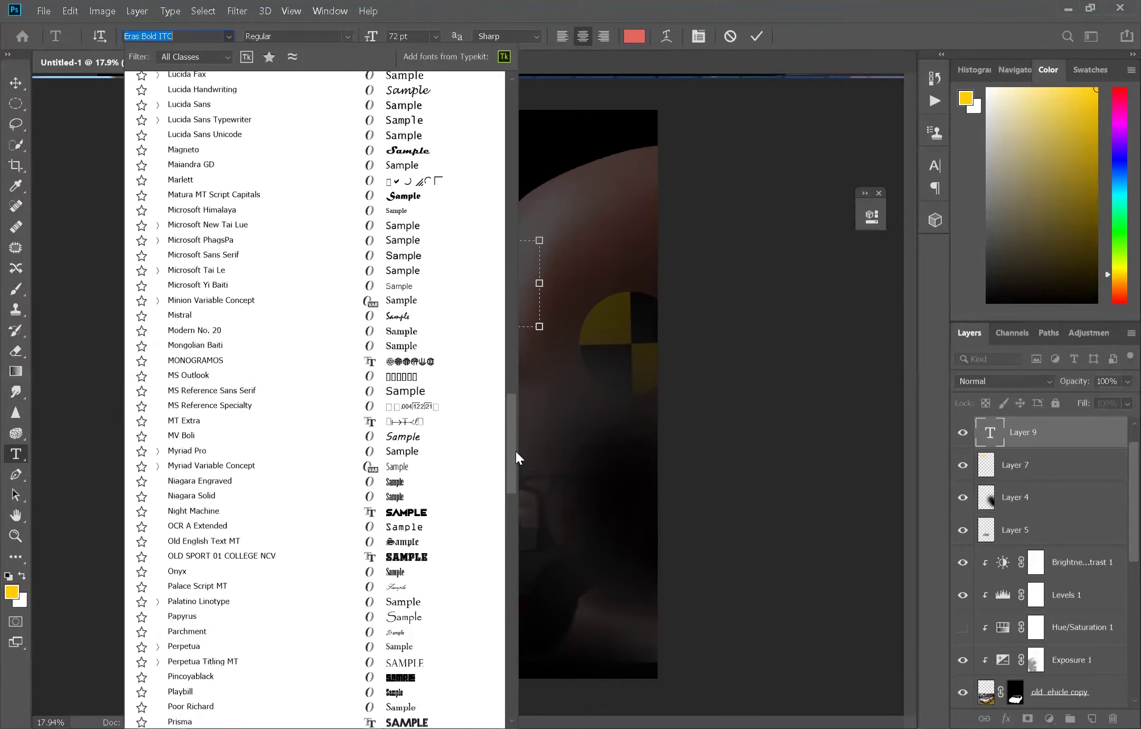
# - Size the TEST text to 350 pt, colour it yellow, and delete the old traced layer
pyautogui.click(412, 36)
pyautogui.write('15')
pyautogui.moveTo(360, 38); pyautogui.dragTo(380, 39)
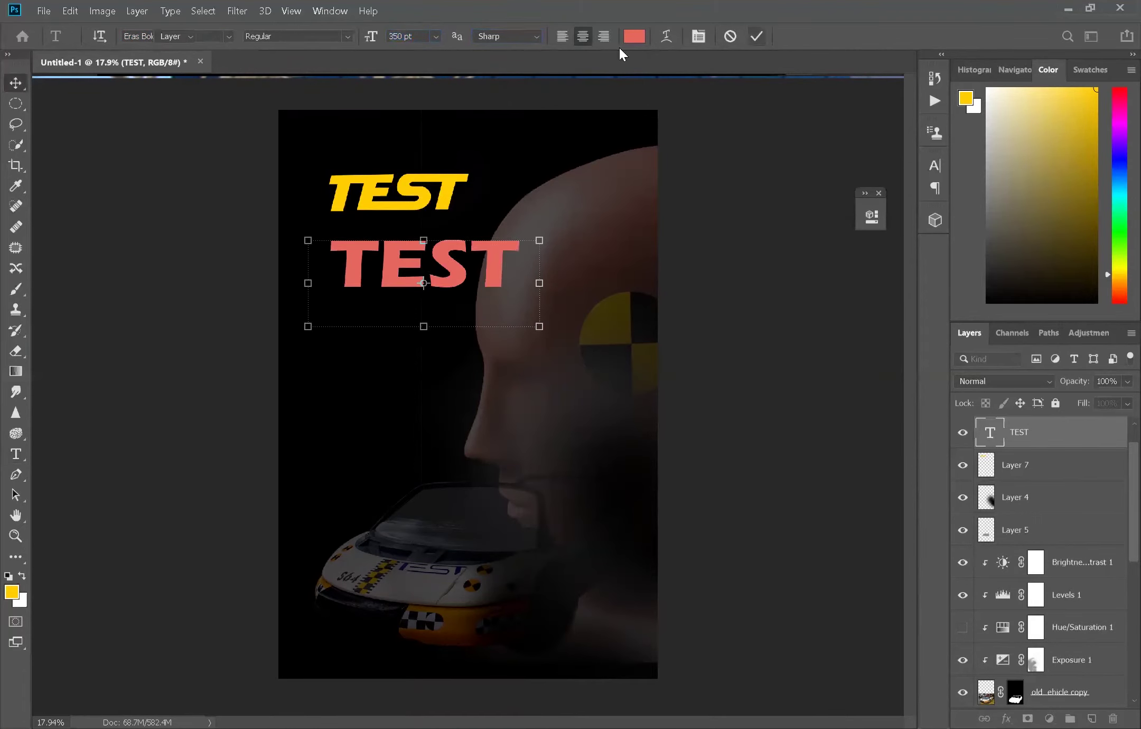
pyautogui.click(636, 42)
pyautogui.click(460, 193)
pyautogui.press('Return')
pyautogui.press('Delete')
# - Rasterize the TEST text and Puppet Warp it in Distort mode to bend the T
pyautogui.click(98, 11)
pyautogui.click(106, 307)
pyautogui.click(580, 303)
pyautogui.scroll(5, 333, 183)
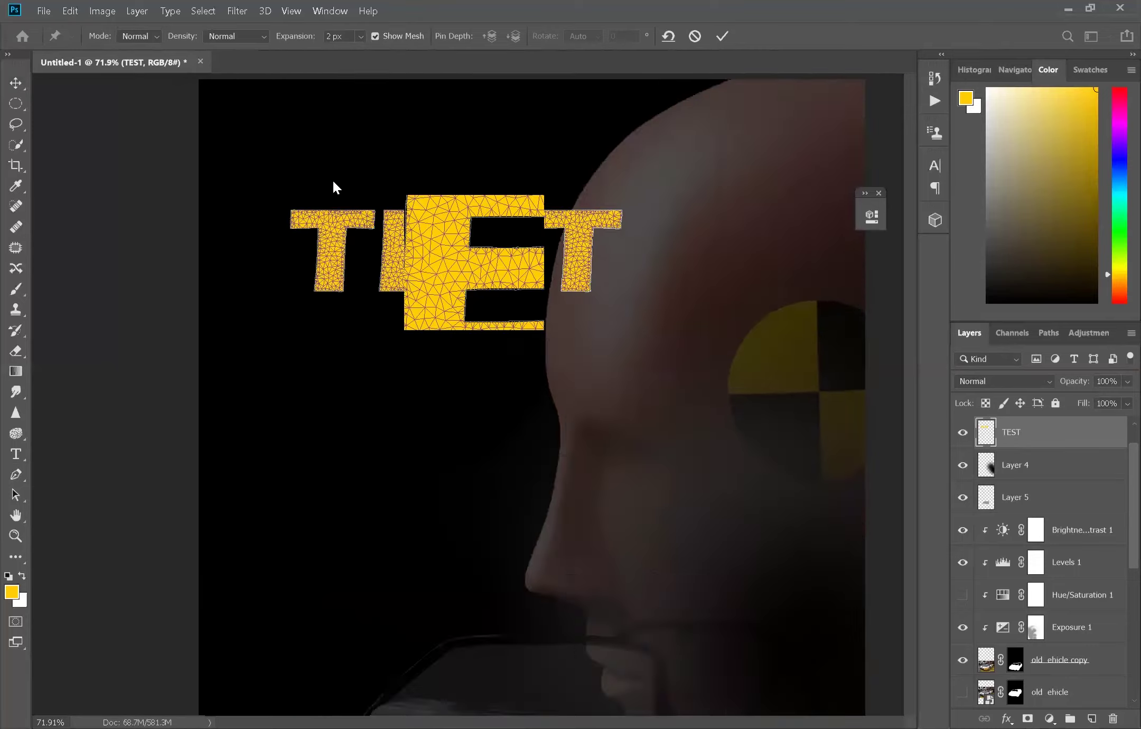
pyautogui.scroll(3, 432, 179)
pyautogui.click(390, 208)
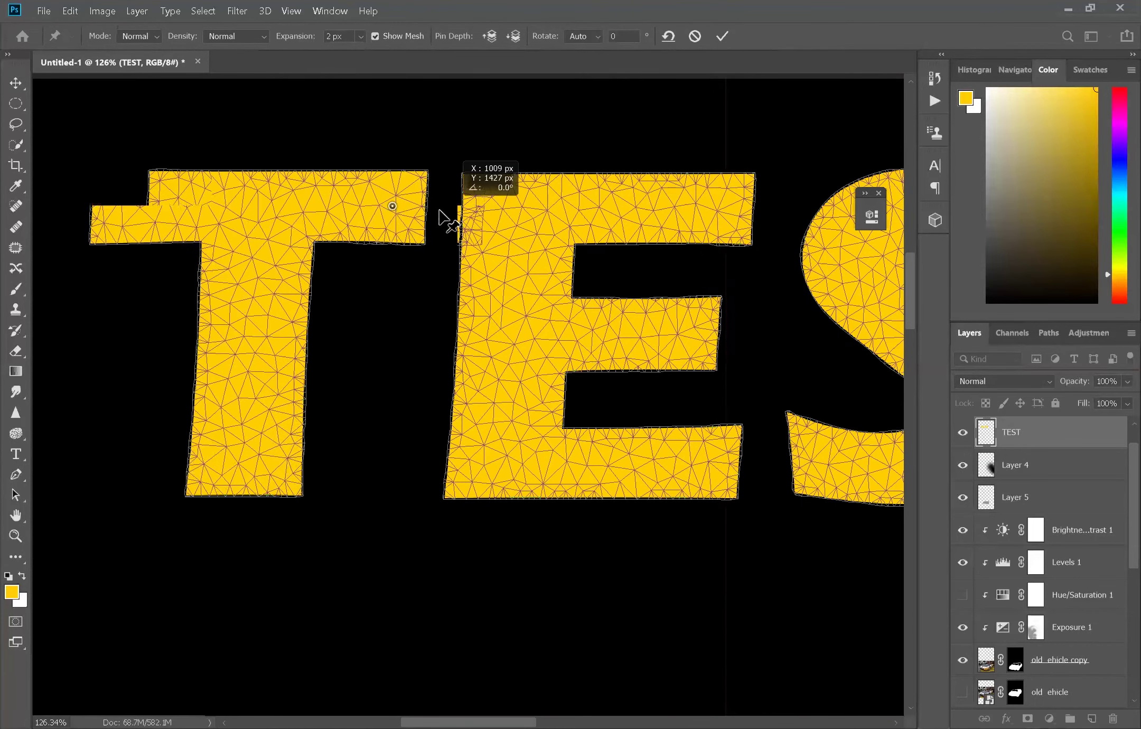
pyautogui.click(138, 36)
pyautogui.click(135, 75)
pyautogui.moveTo(391, 208); pyautogui.dragTo(438, 204)
pyautogui.hotkey('ctrl', 'z')
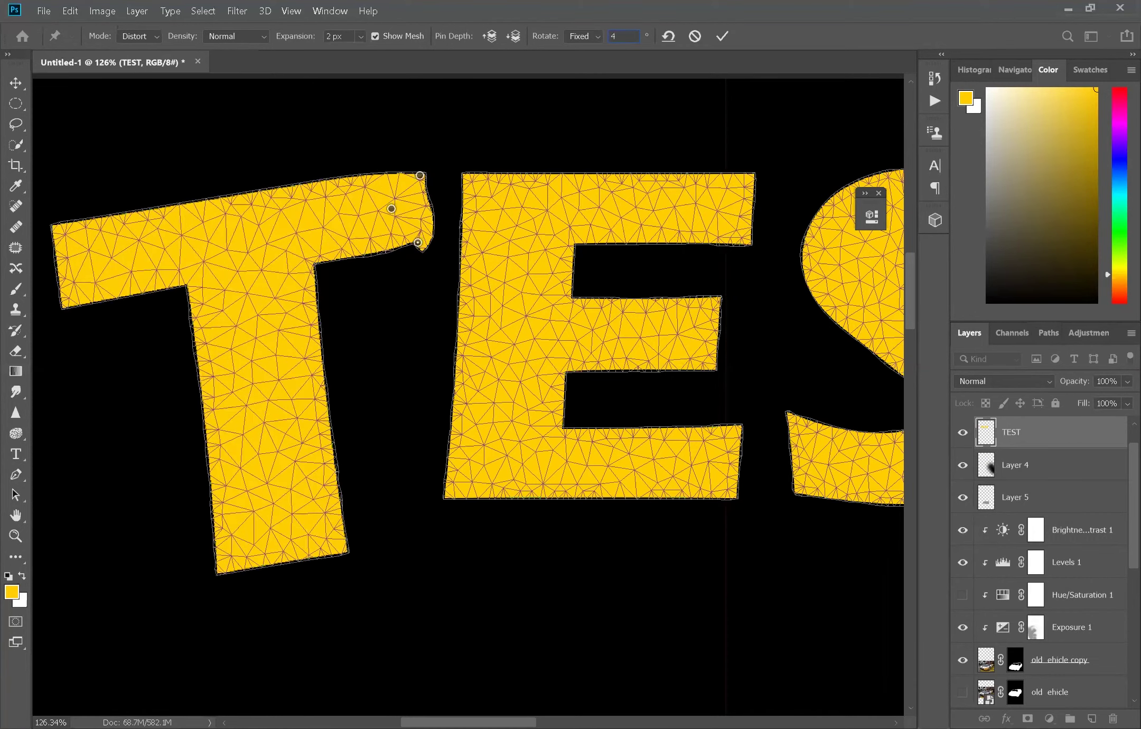
pyautogui.press('Return')
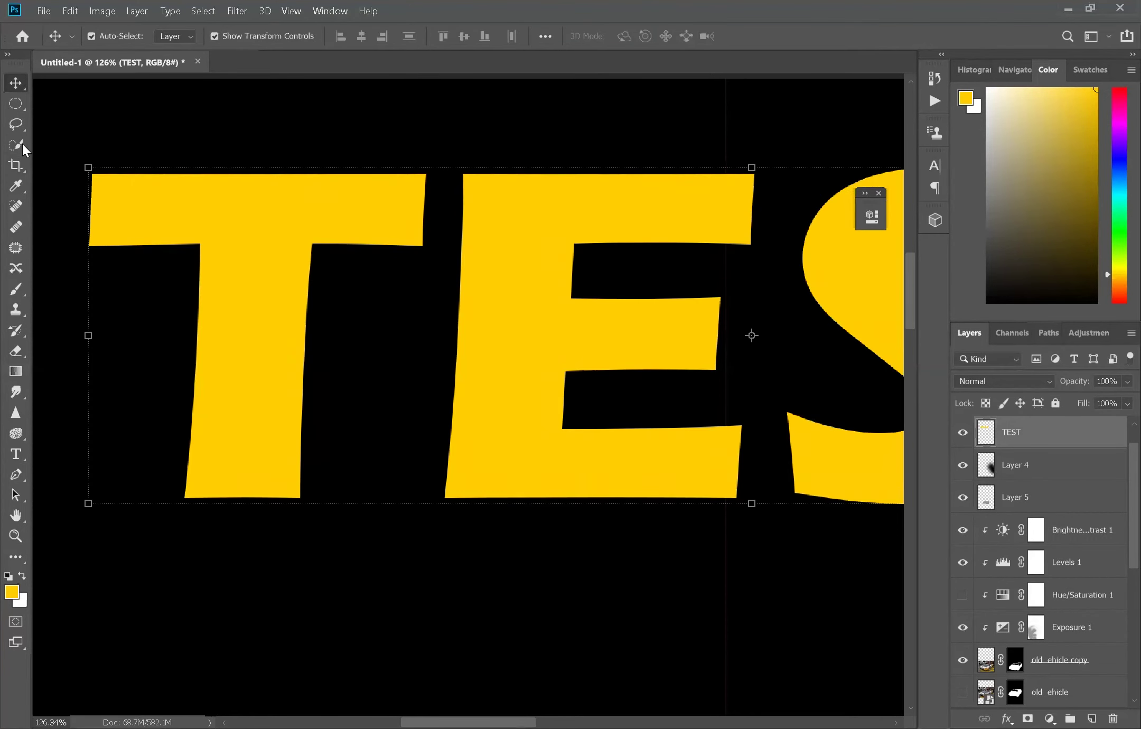
# - Select the gap between the T and E with the Polygonal Lasso
pyautogui.keyDown('alt'); pyautogui.click(9, 127); pyautogui.keyUp('alt')
pyautogui.click(407, 173)
pyautogui.click(404, 175)
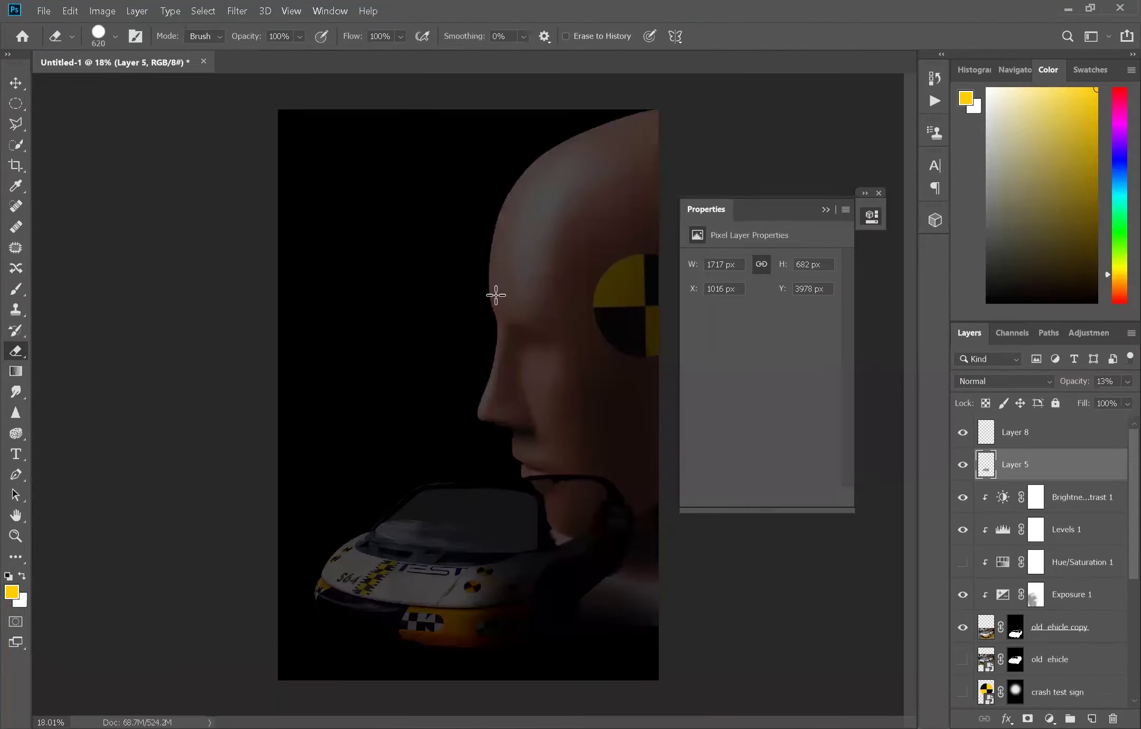
# - Choose a soft round brush on the old ehicle copy mask and select that layer
pyautogui.scroll(-1, 1100, 607)
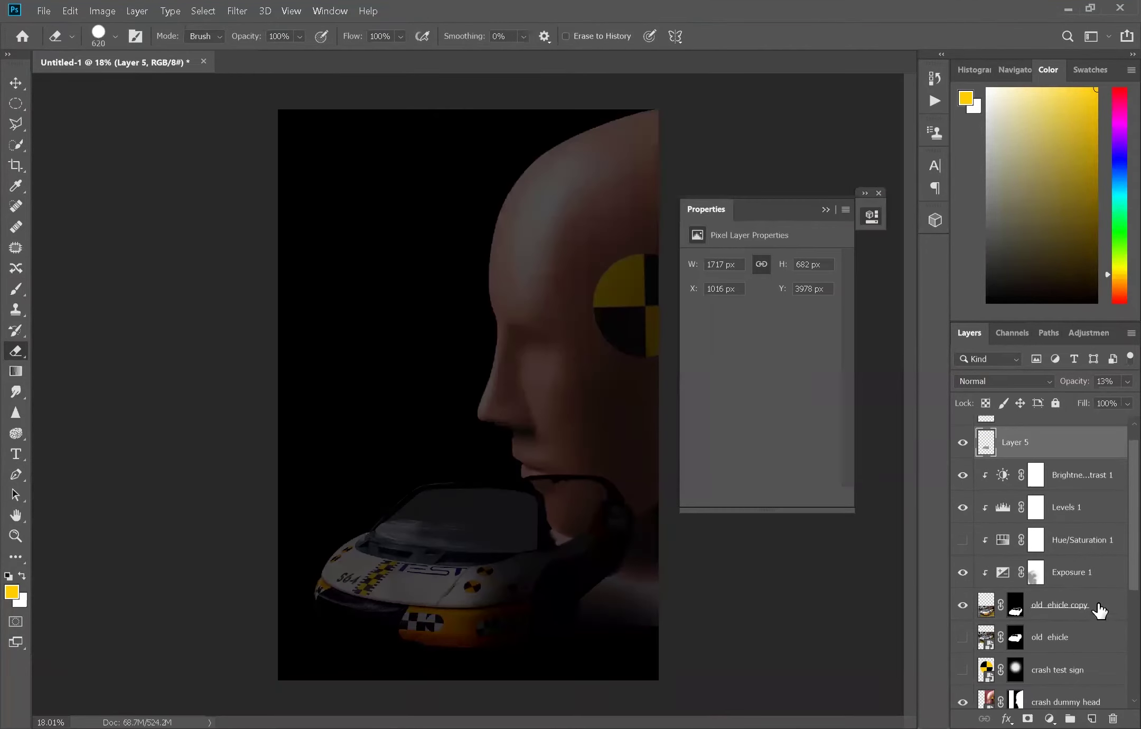
pyautogui.click(1099, 606)
pyautogui.rightClick(528, 320)
pyautogui.doubleClick(653, 541)
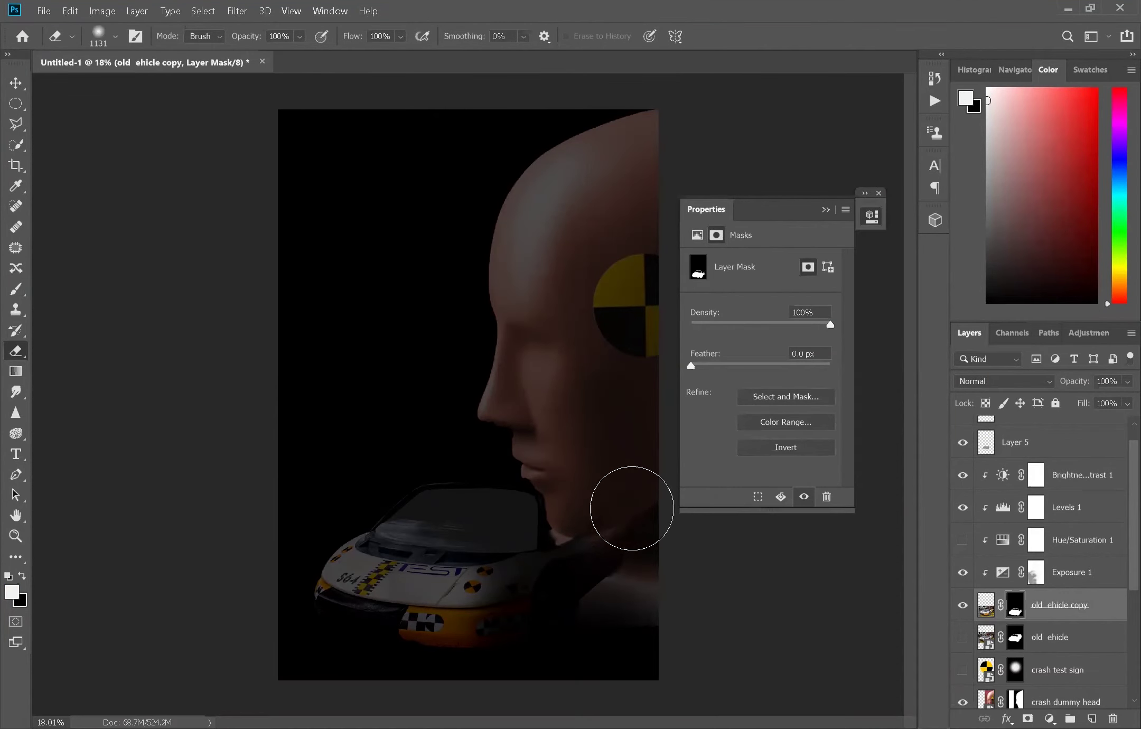
pyautogui.press('v')
pyautogui.click(484, 590)
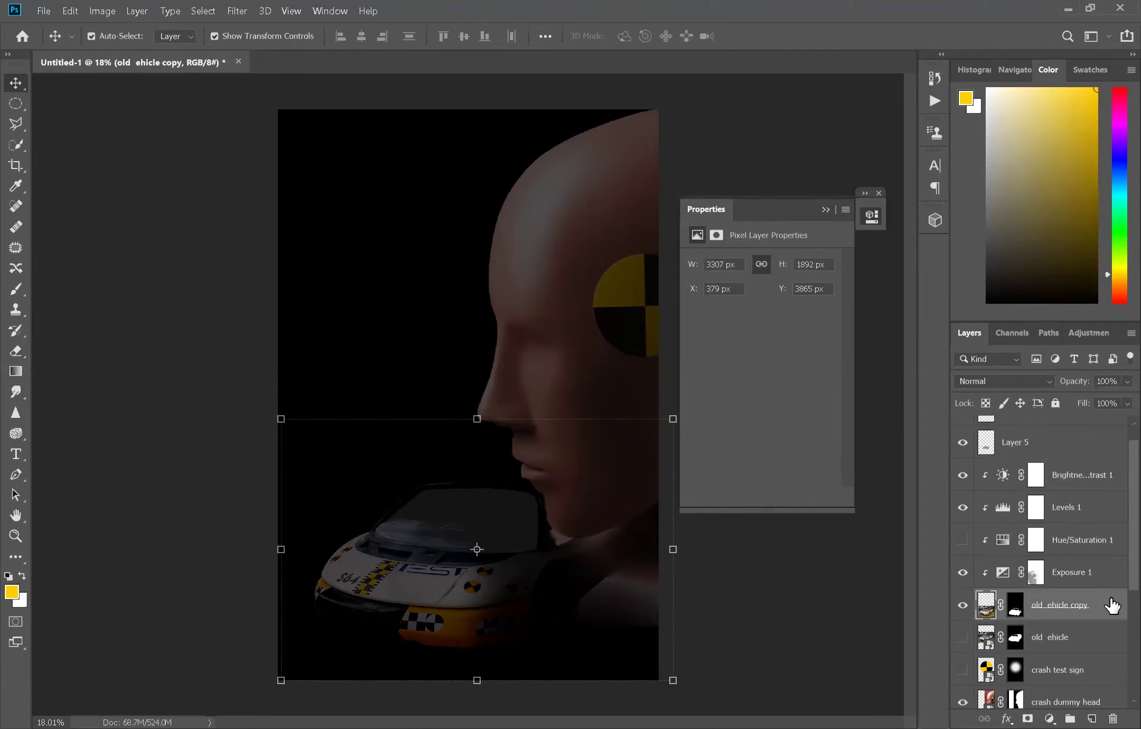
# - Clip a Black & White adjustment to the crash dummy head and erase its mask over the checker sign
pyautogui.scroll(-3, 1116, 552)
pyautogui.click(1077, 540)
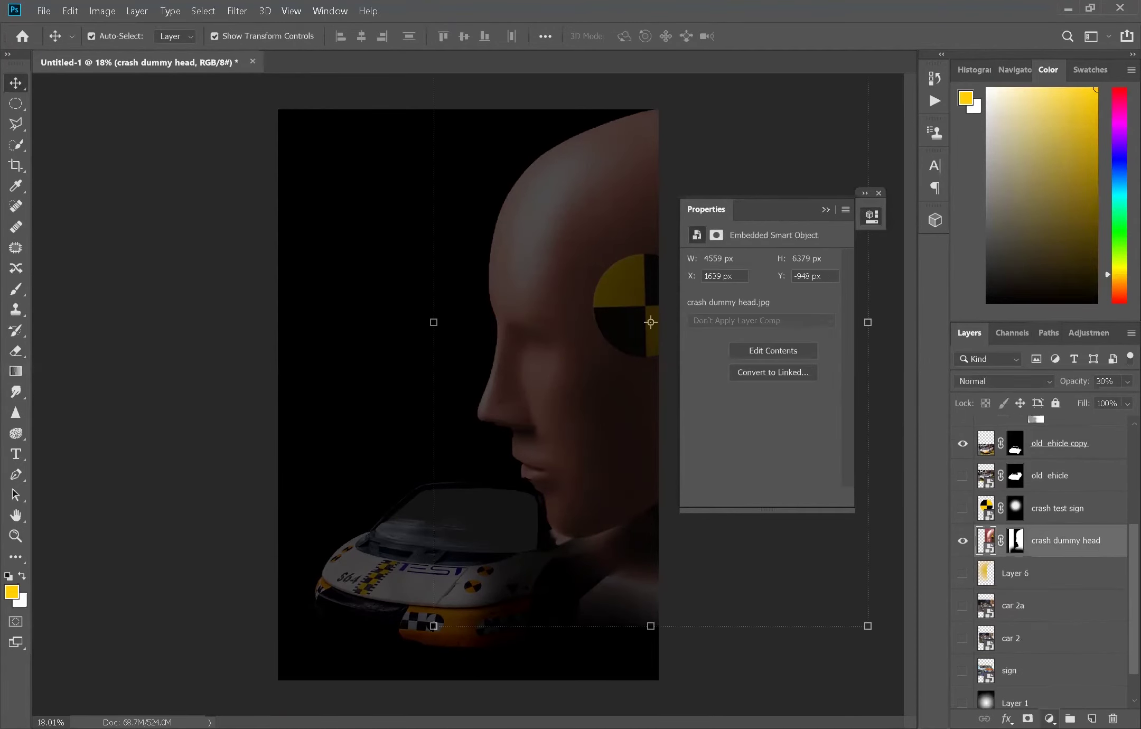
pyautogui.hotkey('ctrl', 'alt', 'shift', 'b')
pyautogui.click(1037, 539)
pyautogui.press('e')
pyautogui.click(646, 302)
pyautogui.moveTo(647, 307)
pyautogui.mouseDown()
pyautogui.moveTo(642, 315)
pyautogui.moveTo(647, 303)
pyautogui.mouseUp()
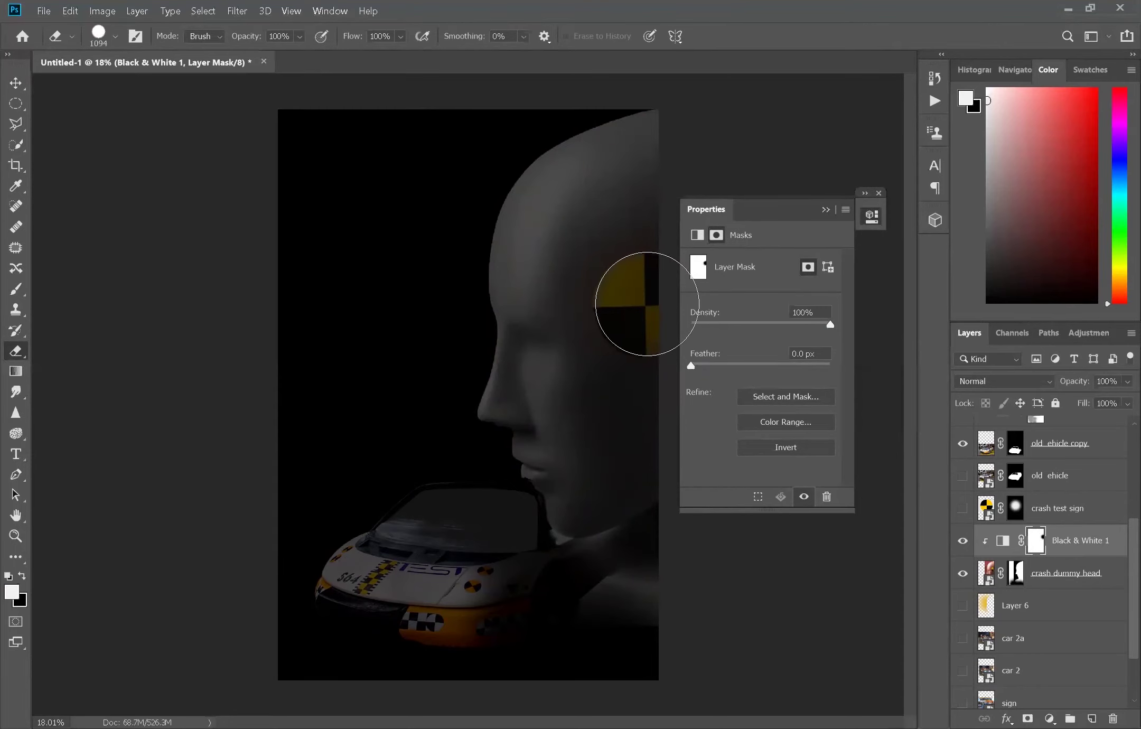
pyautogui.click(1055, 612)
pyautogui.hotkey('ctrl', 'shift', 'alt', 'n')
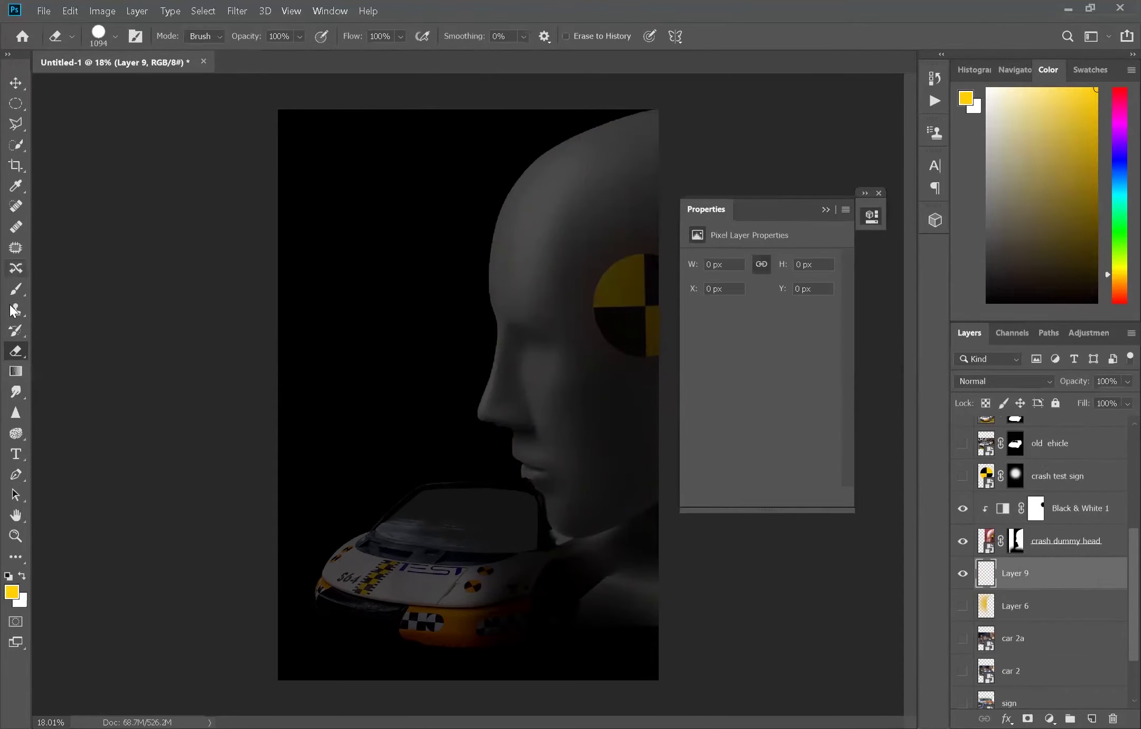
# - Sample the crash test sign's yellow as the painting colour, using Current Layer sampling
pyautogui.press('b')
pyautogui.hotkey('ctrl', 'z')
pyautogui.hotkey('ctrl', 'z')
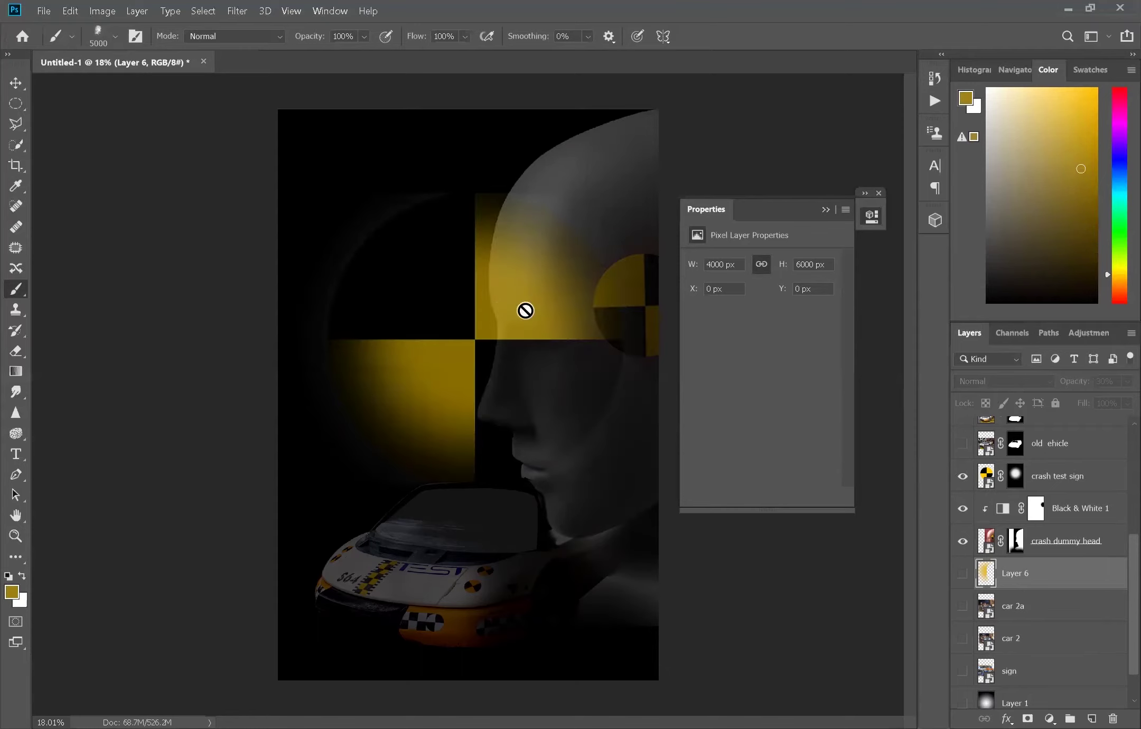
pyautogui.press('i')
pyautogui.click(349, 36)
pyautogui.click(985, 476)
pyautogui.scroll(3, 962, 681)
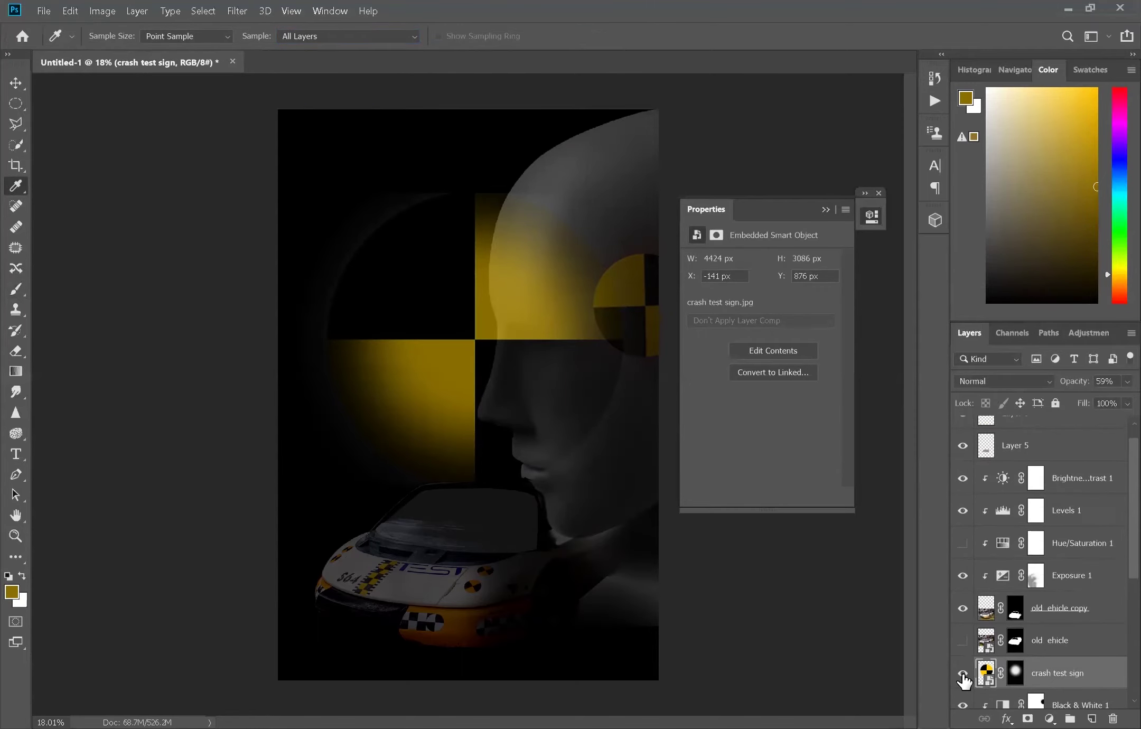
pyautogui.scroll(-3, 962, 681)
pyautogui.click(962, 575)
pyautogui.click(349, 36)
pyautogui.click(288, 39)
pyautogui.click(963, 478)
pyautogui.click(1035, 511)
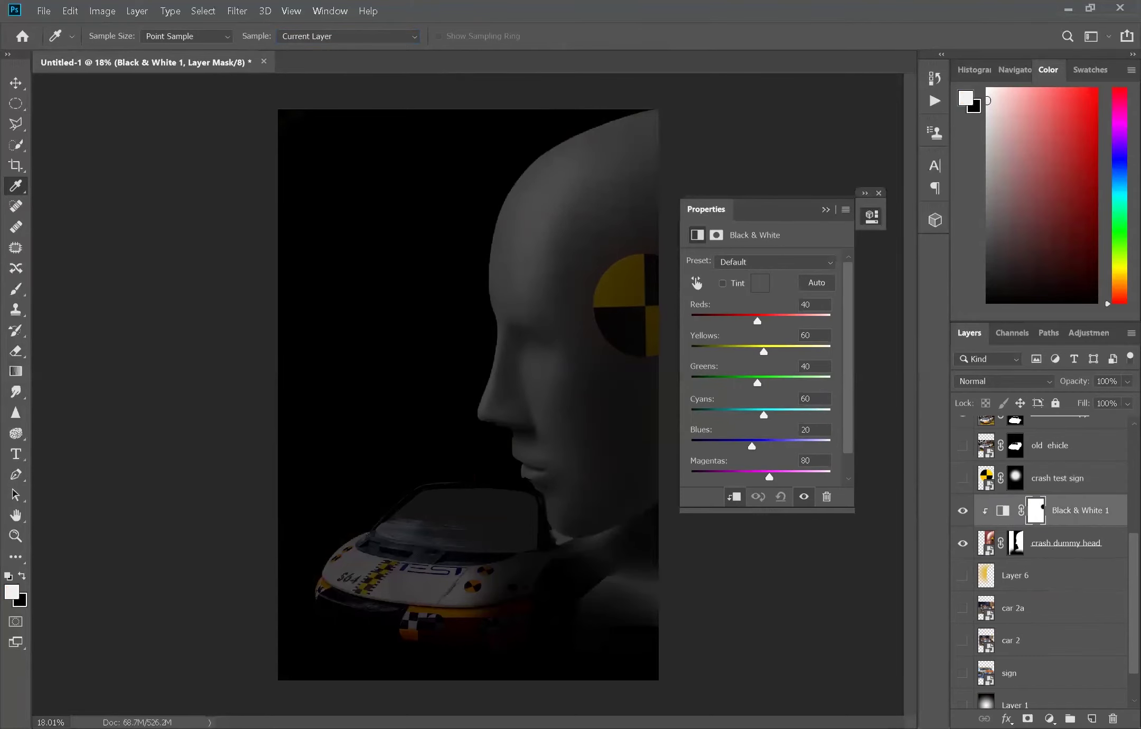
pyautogui.click(639, 275)
# - Paint the sign's yellow quadrants on a new Layer 9, then discard that layer
pyautogui.click(623, 286)
pyautogui.press('b')
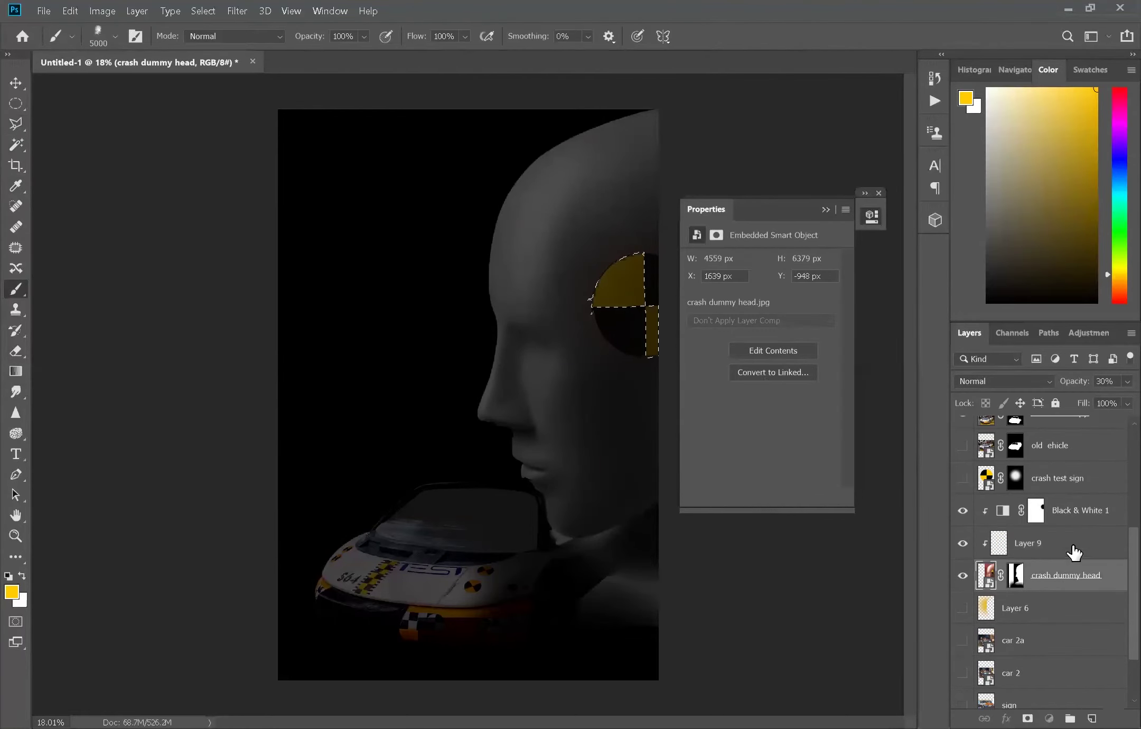
pyautogui.click(1074, 552)
pyautogui.click(624, 295)
pyautogui.rightClick(598, 293)
pyautogui.press('Escape')
pyautogui.hotkey('ctrl', 'd')
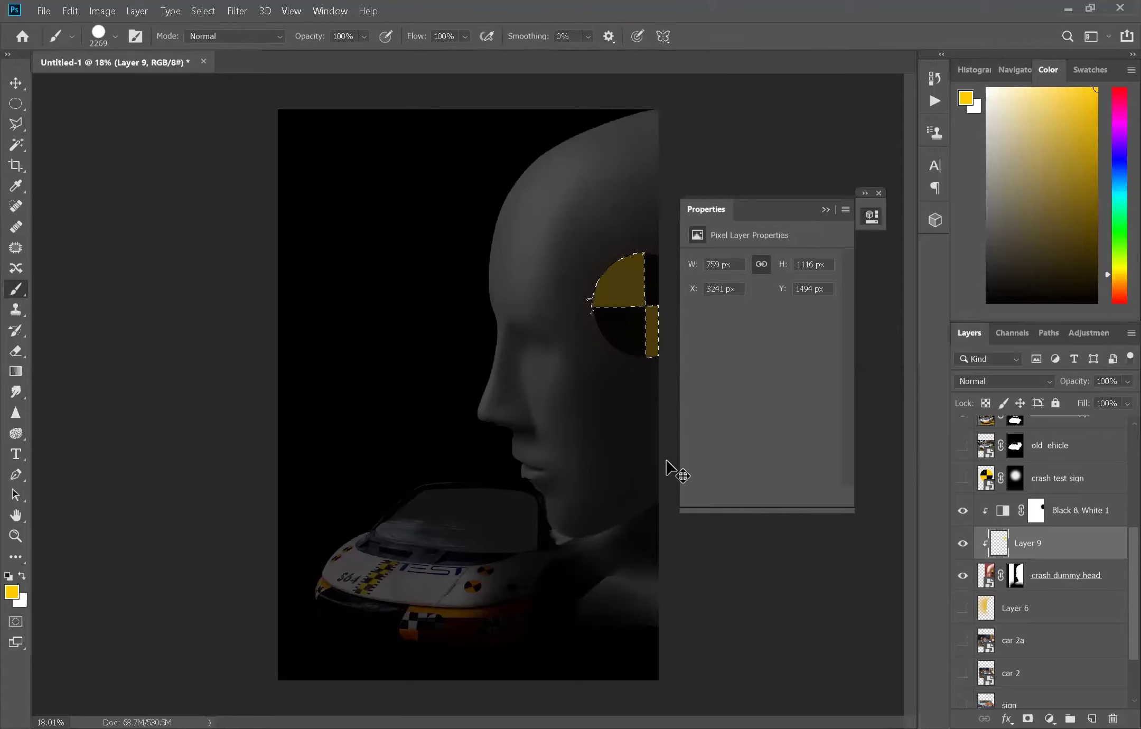
pyautogui.moveTo(1078, 544); pyautogui.dragTo(1113, 718)
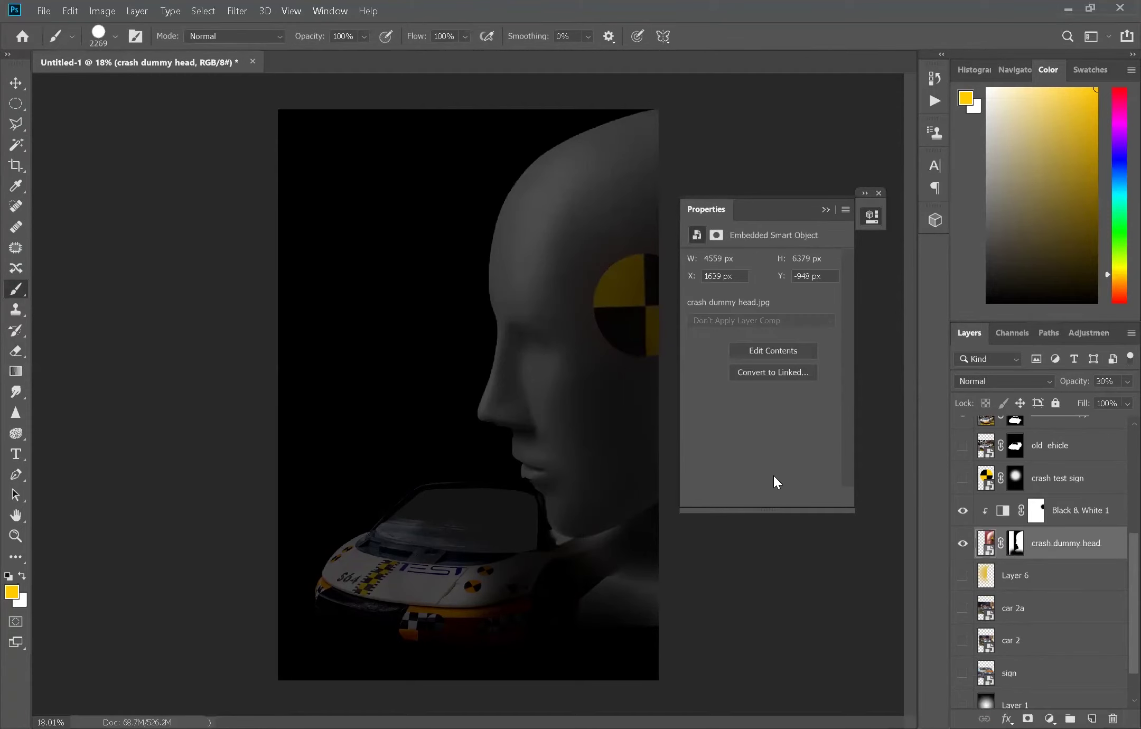
# - Paint yellow smoke with a 5000 px soft brush on a new layer below the crash dummy head
pyautogui.click(1064, 581)
pyautogui.click(115, 35)
pyautogui.moveTo(581, 607)
pyautogui.mouseDown()
pyautogui.moveTo(492, 482)
pyautogui.moveTo(396, 396)
pyautogui.mouseUp()
pyautogui.scroll(1, 1118, 573)
pyautogui.moveTo(417, 570)
pyautogui.mouseDown()
pyautogui.moveTo(356, 288)
pyautogui.moveTo(454, 316)
pyautogui.moveTo(591, 665)
pyautogui.mouseUp()
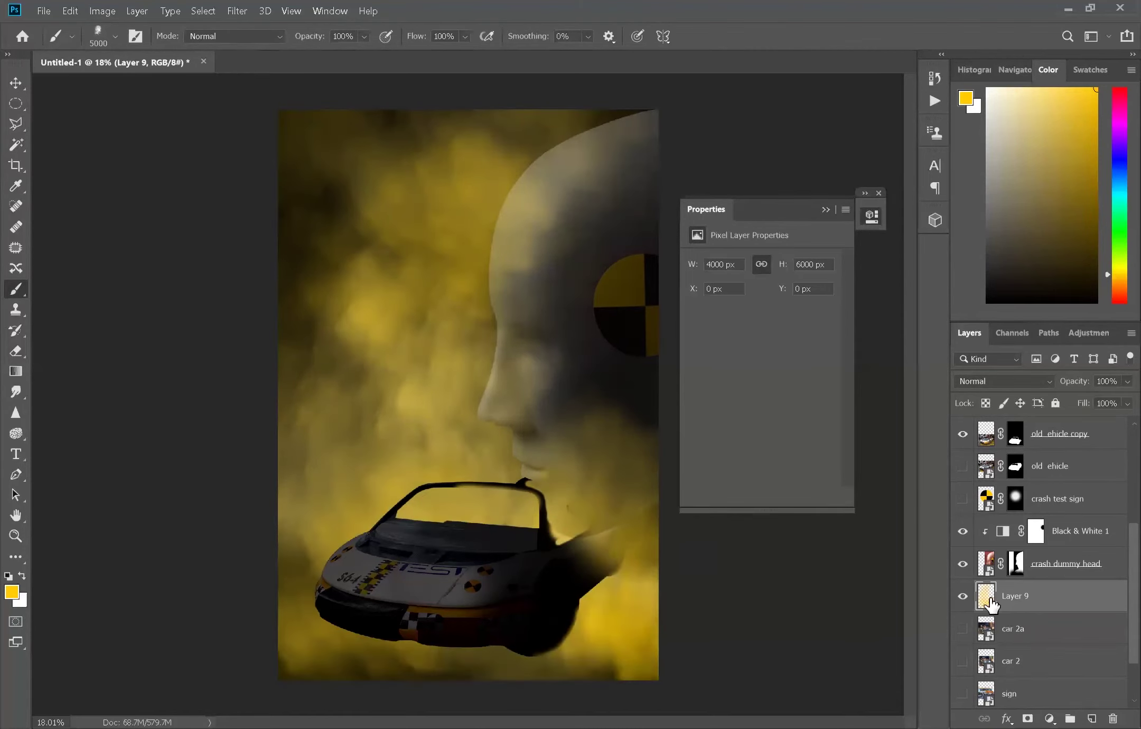
# - Erase the yellow smoke covering the head, using the head mask as a selection
pyautogui.keyDown('ctrl'); pyautogui.click(1015, 563); pyautogui.keyUp('ctrl')
pyautogui.press('e')
pyautogui.click(1014, 596)
pyautogui.moveTo(542, 433)
pyautogui.mouseDown()
pyautogui.moveTo(585, 527)
pyautogui.moveTo(706, 649)
pyautogui.mouseUp()
pyautogui.hotkey('ctrl', 'd')
# - Refine the head mask edge in Select and Mask: Radius 1 px, Shift Edge -69%, Feather 5.5 px
pyautogui.click(987, 565)
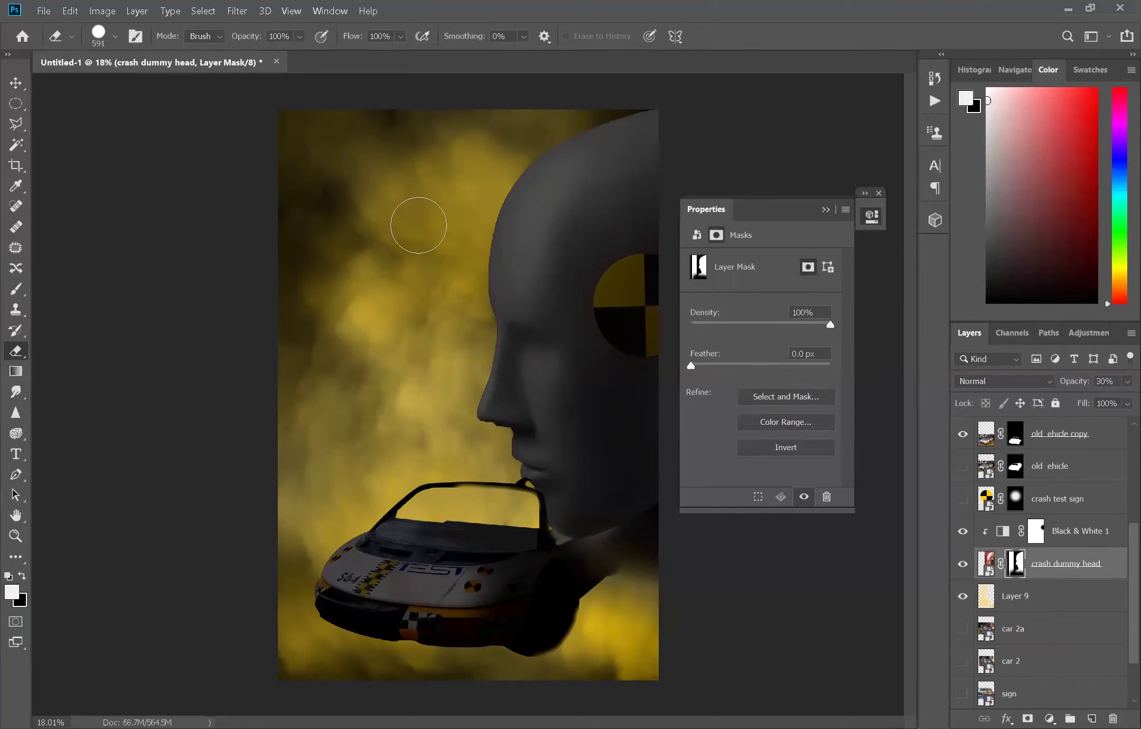
pyautogui.hotkey('alt', 'ctrl', 'r')
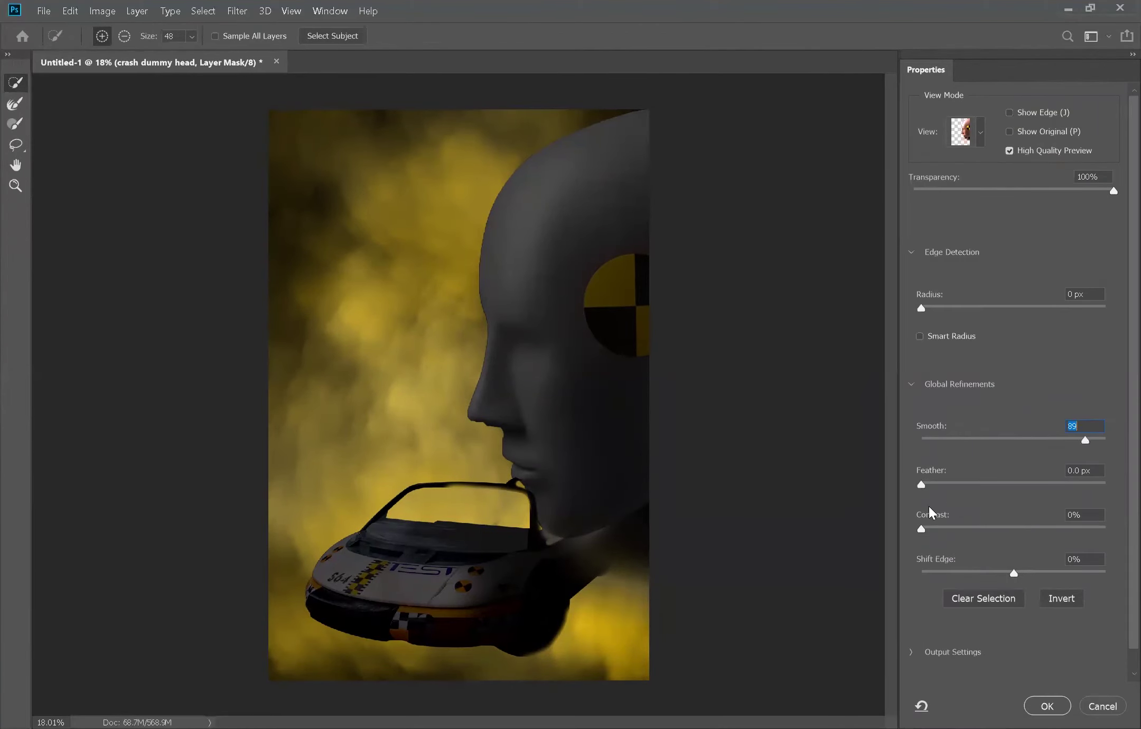
pyautogui.click(935, 308)
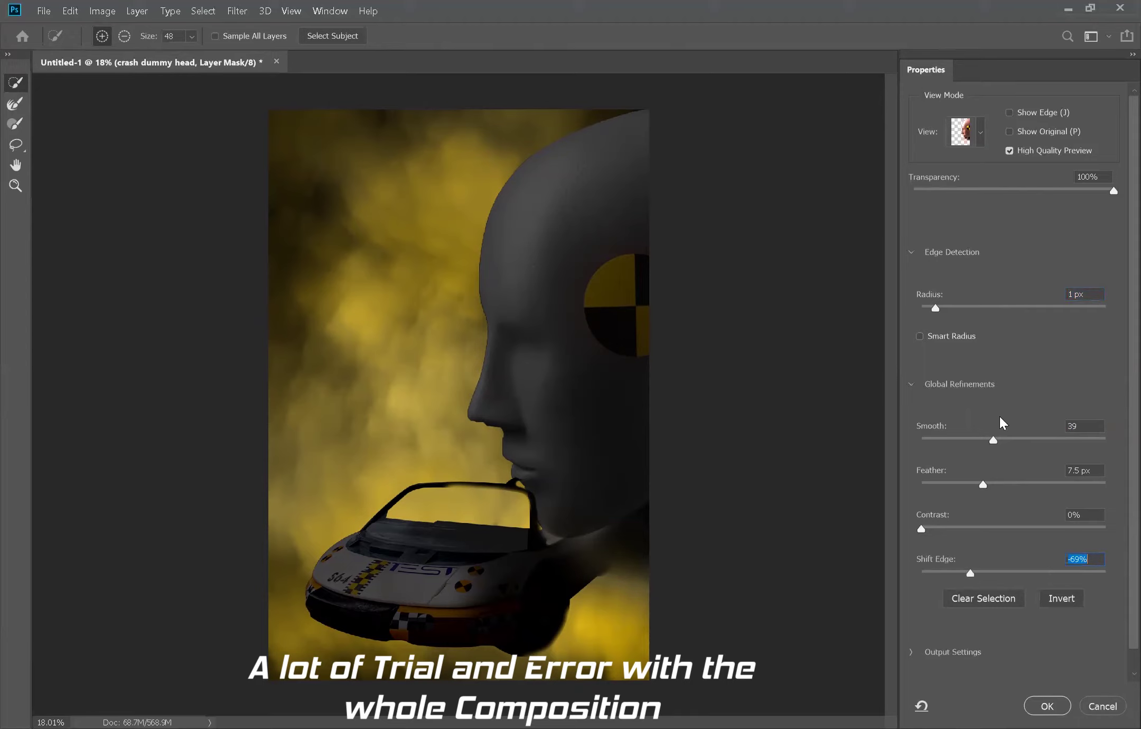
pyautogui.moveTo(923, 444); pyautogui.dragTo(918, 443)
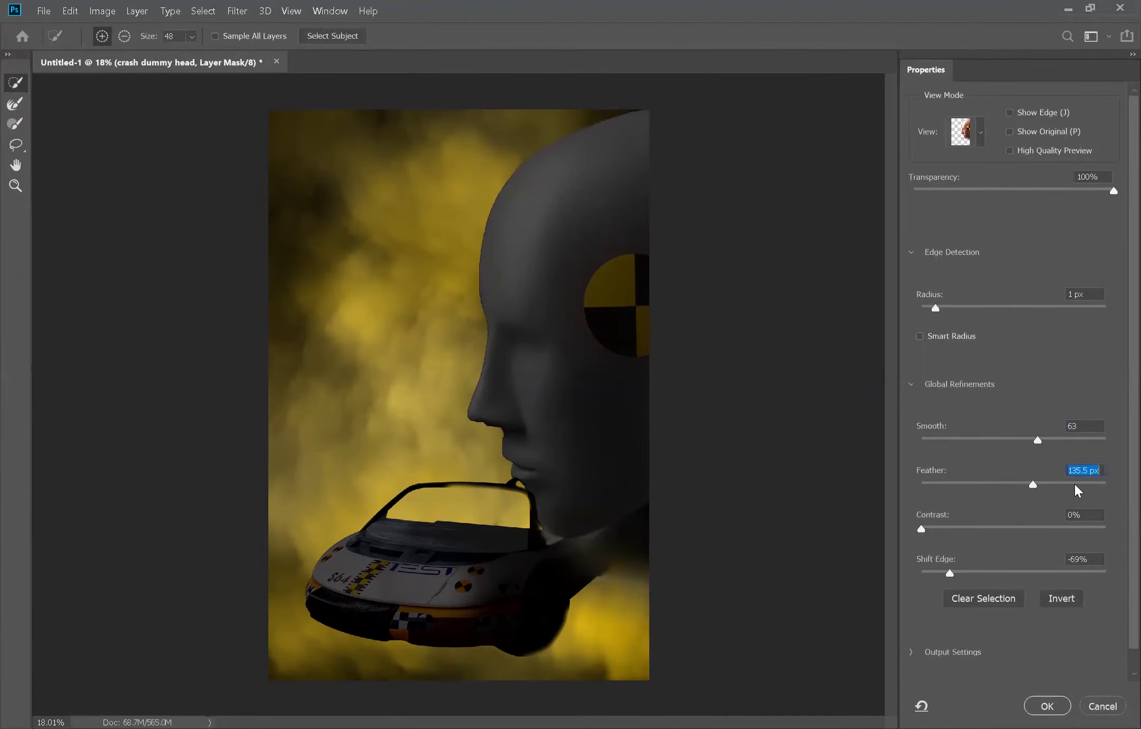
pyautogui.moveTo(1029, 485); pyautogui.dragTo(969, 485)
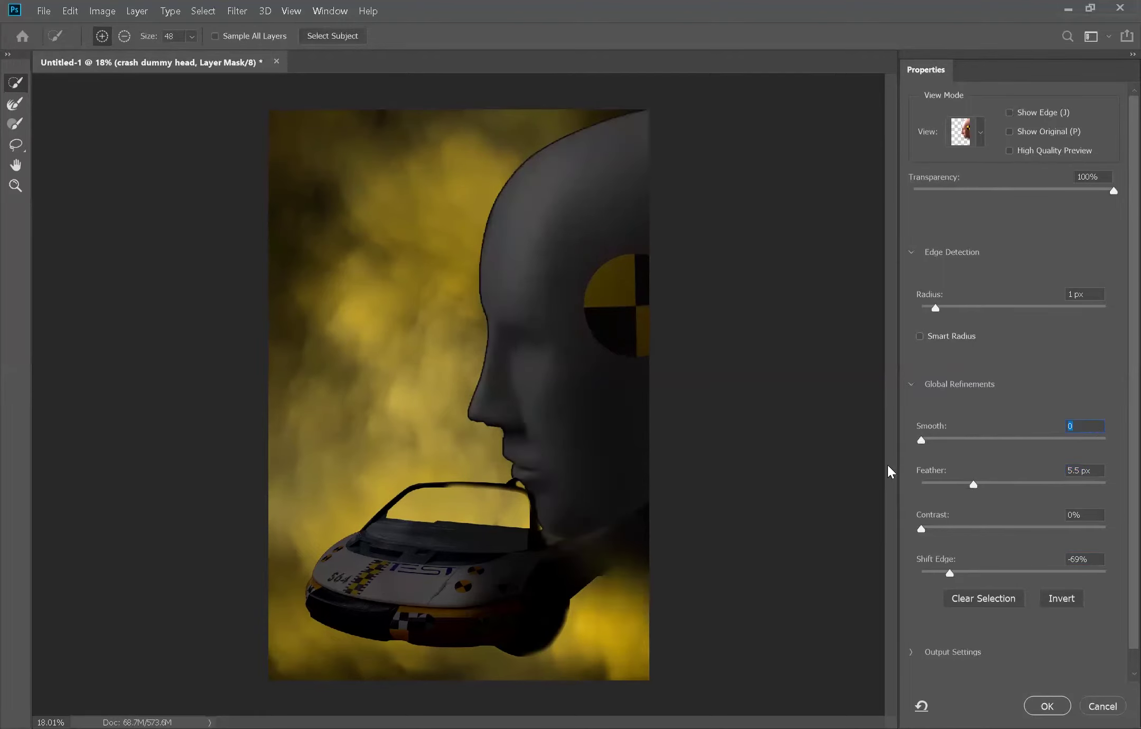
pyautogui.press('Return')
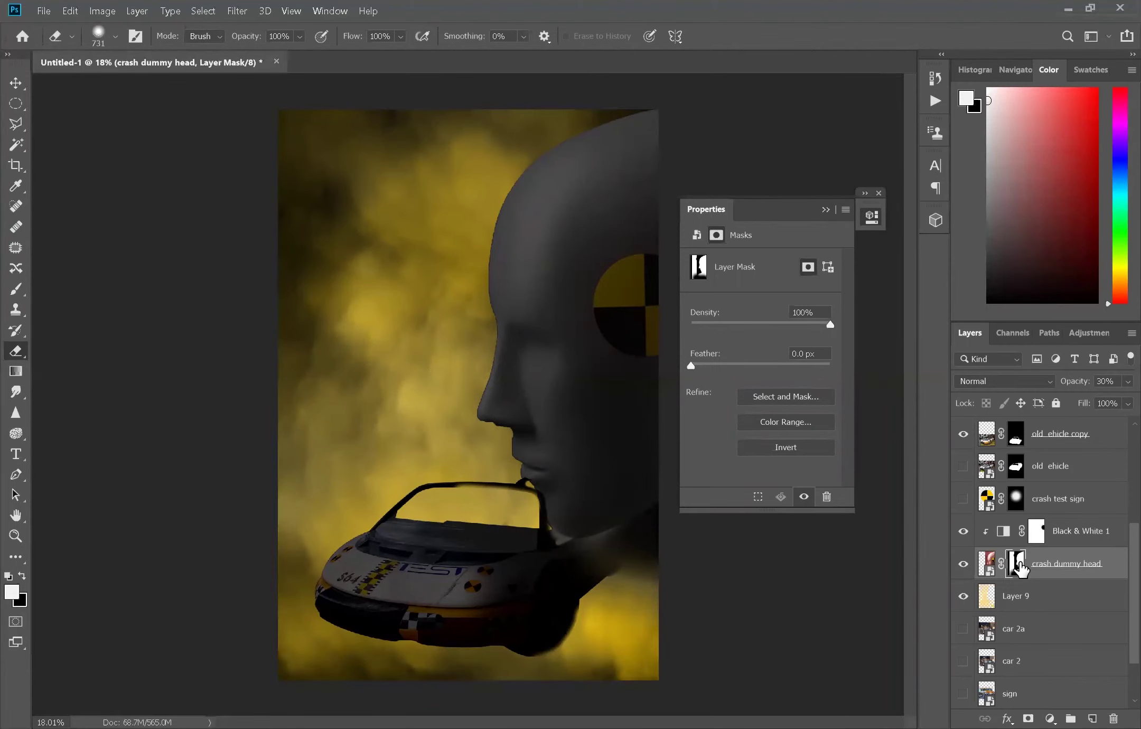
# - Tone down the smoke, then add and delete a clipped Brightness/Contrast of 65 on the head
pyautogui.moveTo(466, 395); pyautogui.dragTo(744, 129)
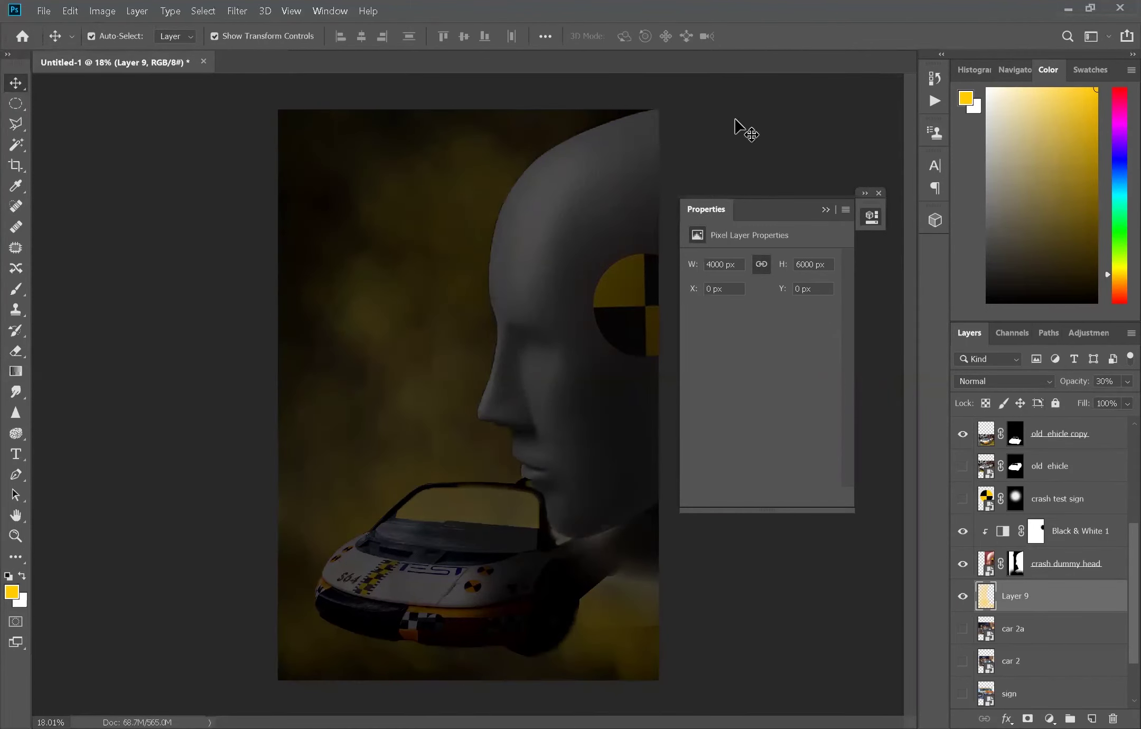
pyautogui.click(1072, 563)
pyautogui.click(1050, 718)
pyautogui.click(1035, 446)
pyautogui.moveTo(760, 300); pyautogui.dragTo(792, 305)
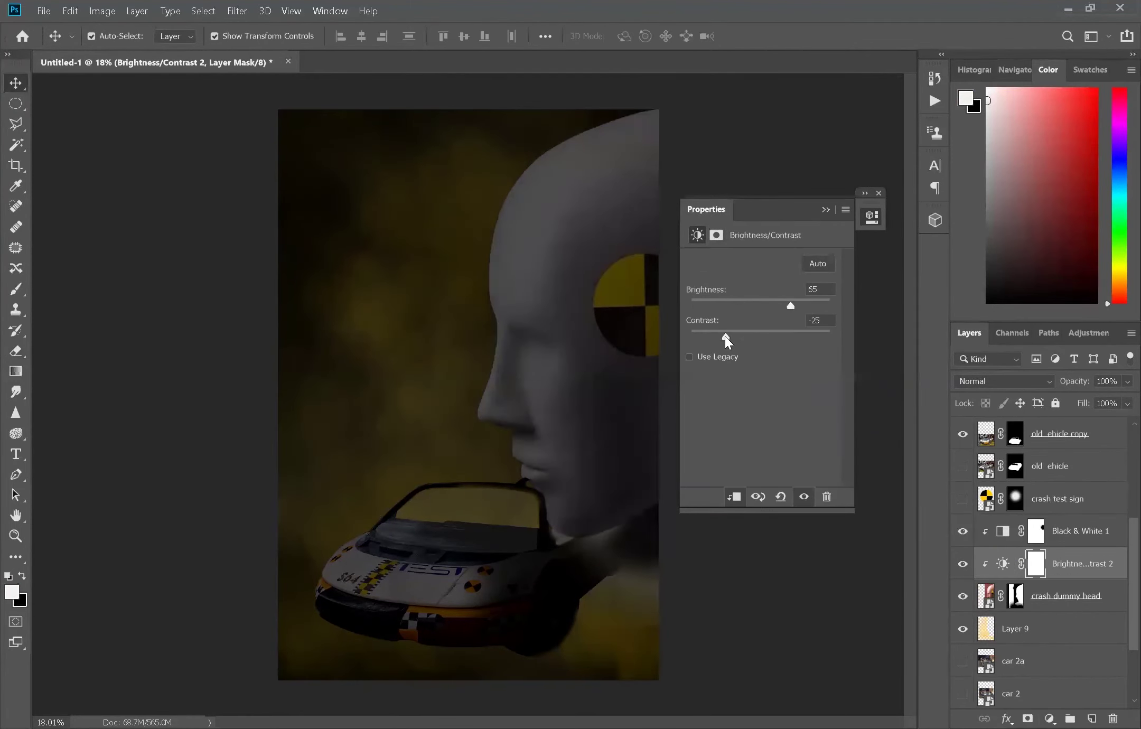
pyautogui.press('Delete')
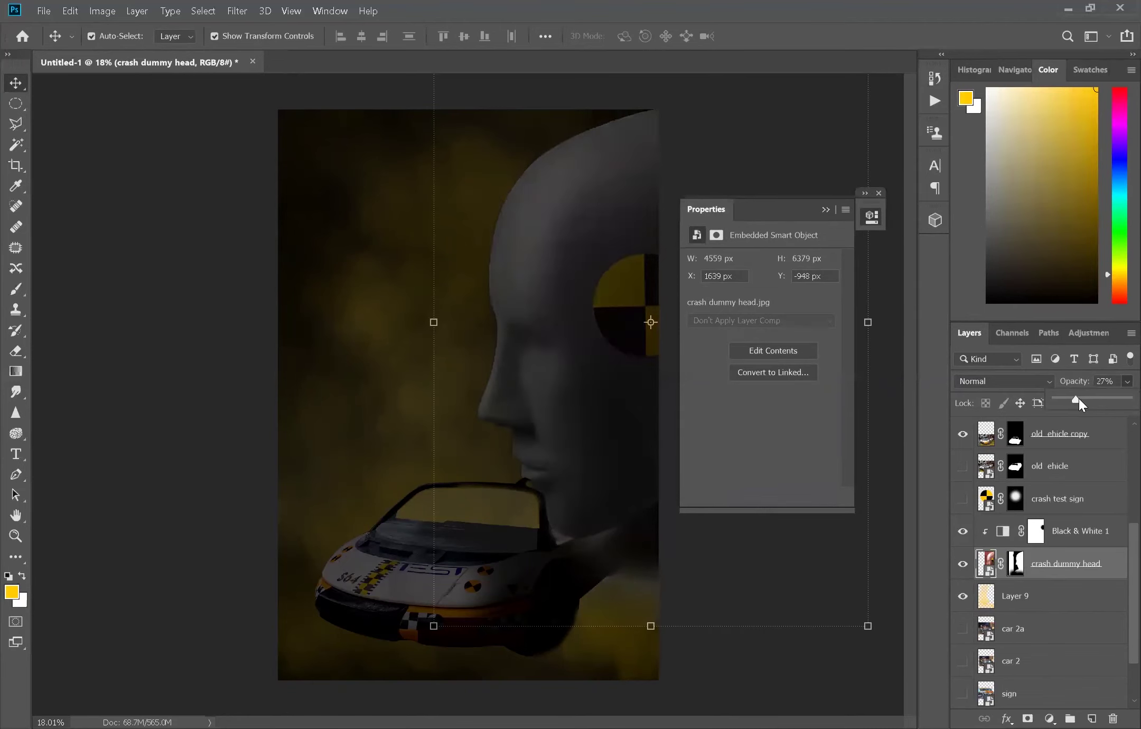
# - Add a new empty layer above Layer 5
pyautogui.click(789, 146)
pyautogui.scroll(5, 1116, 500)
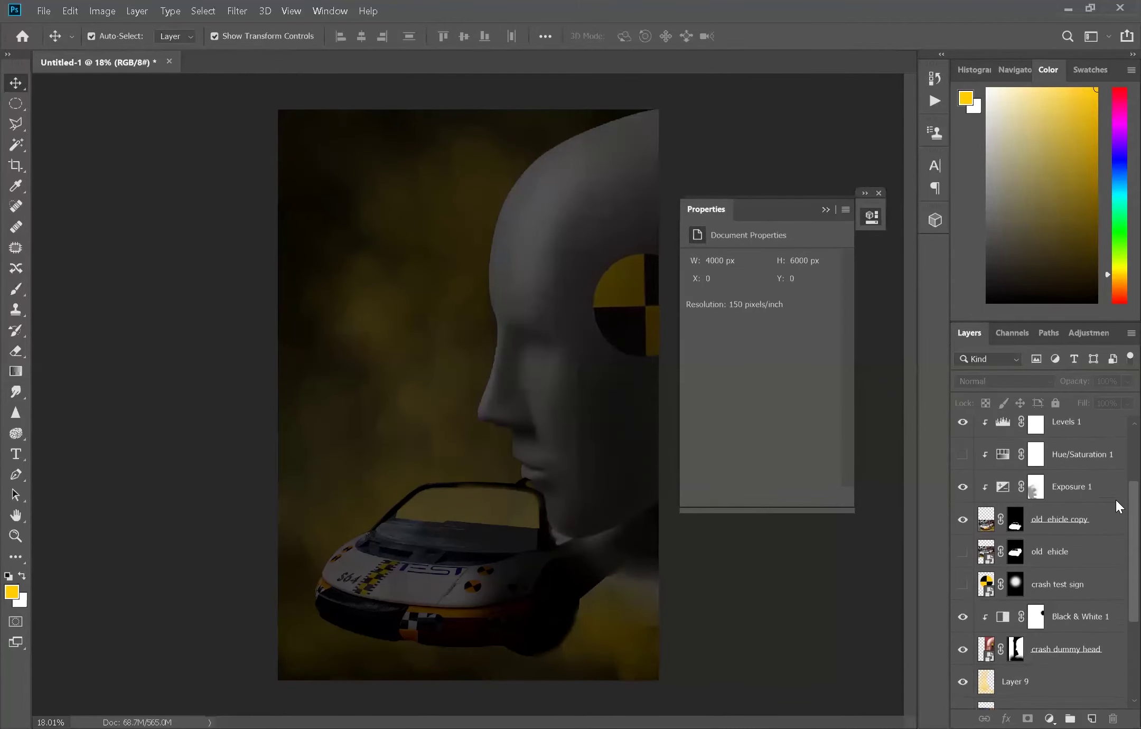
pyautogui.click(1014, 458)
pyautogui.hotkey('ctrl', 'shift', 'alt', 'n')
# - Try painting yellow smoke at the bottom with a cloud brush, undoing the first strokes
pyautogui.press('b')
pyautogui.click(317, 597)
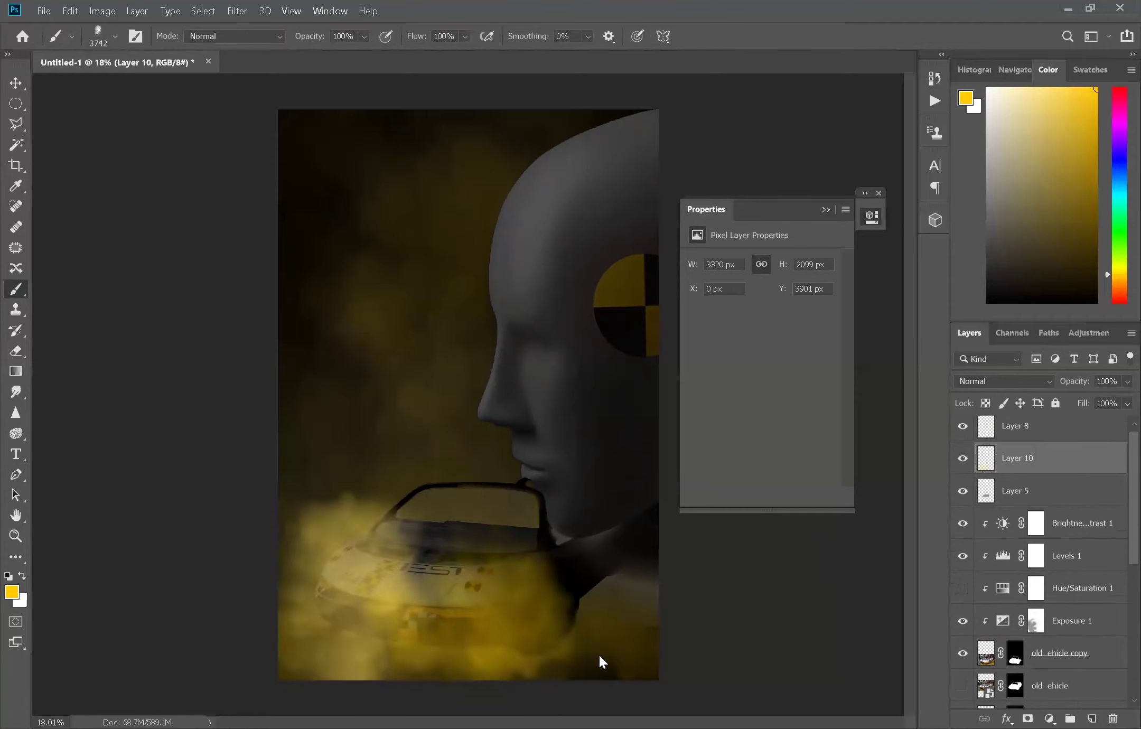
pyautogui.click(563, 581)
pyautogui.hotkey('ctrl', 'z')
pyautogui.hotkey('ctrl', 'z')
pyautogui.click(115, 36)
pyautogui.doubleClick(52, 301)
pyautogui.moveTo(565, 612); pyautogui.dragTo(614, 646)
pyautogui.hotkey('ctrl', 'z')
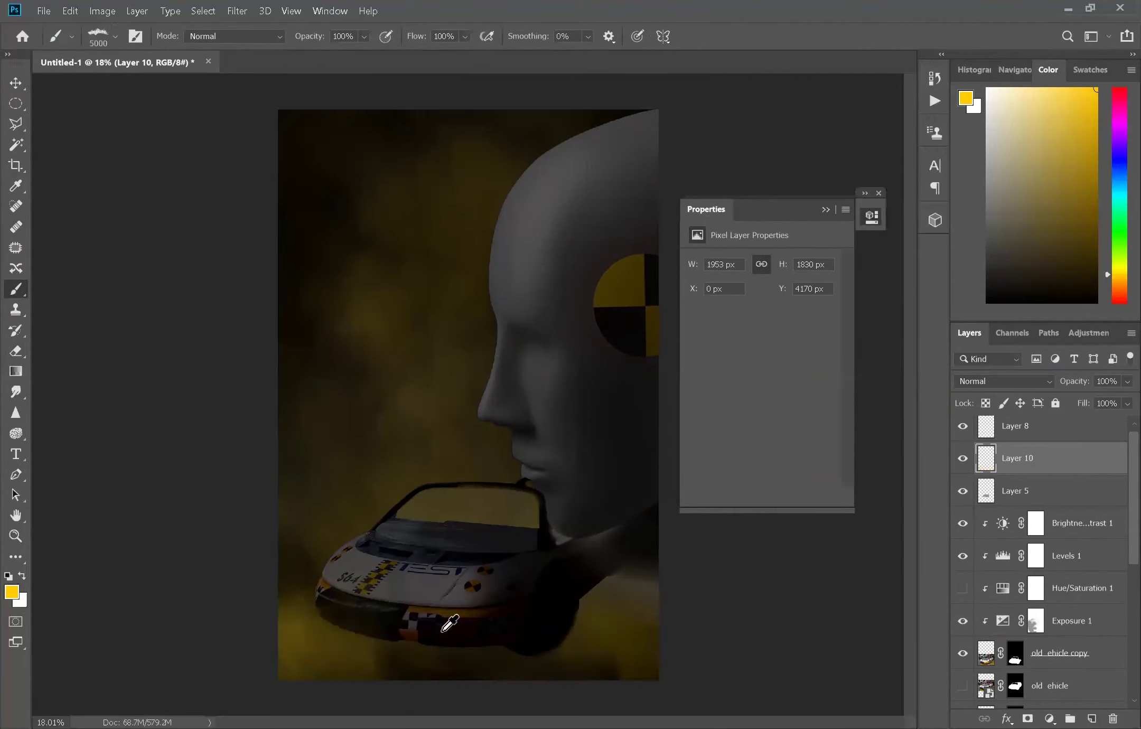
# - Choose the 3742 px cloud brush from the brush presets
pyautogui.click(115, 36)
pyautogui.scroll(-5, 105, 317)
pyautogui.click(148, 240)
pyautogui.click(325, 632)
pyautogui.click(115, 36)
pyautogui.doubleClick(148, 342)
pyautogui.click(115, 36)
pyautogui.scroll(-5, 100, 321)
pyautogui.scroll(10, 101, 321)
pyautogui.scroll(5, 61, 285)
pyautogui.doubleClick(159, 156)
# - Paint a yellow cloud across the lower poster, redoing the stroke once
pyautogui.moveTo(296, 634); pyautogui.dragTo(677, 667)
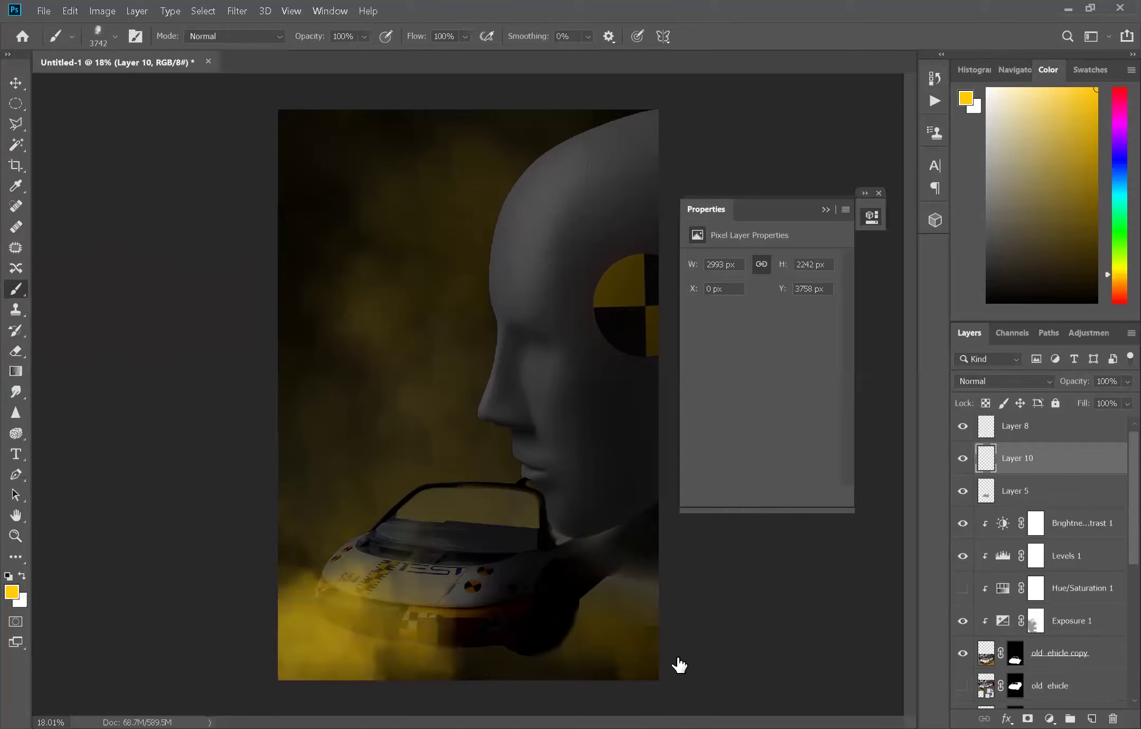
pyautogui.hotkey('ctrl', 'z')
pyautogui.moveTo(317, 634); pyautogui.dragTo(609, 605)
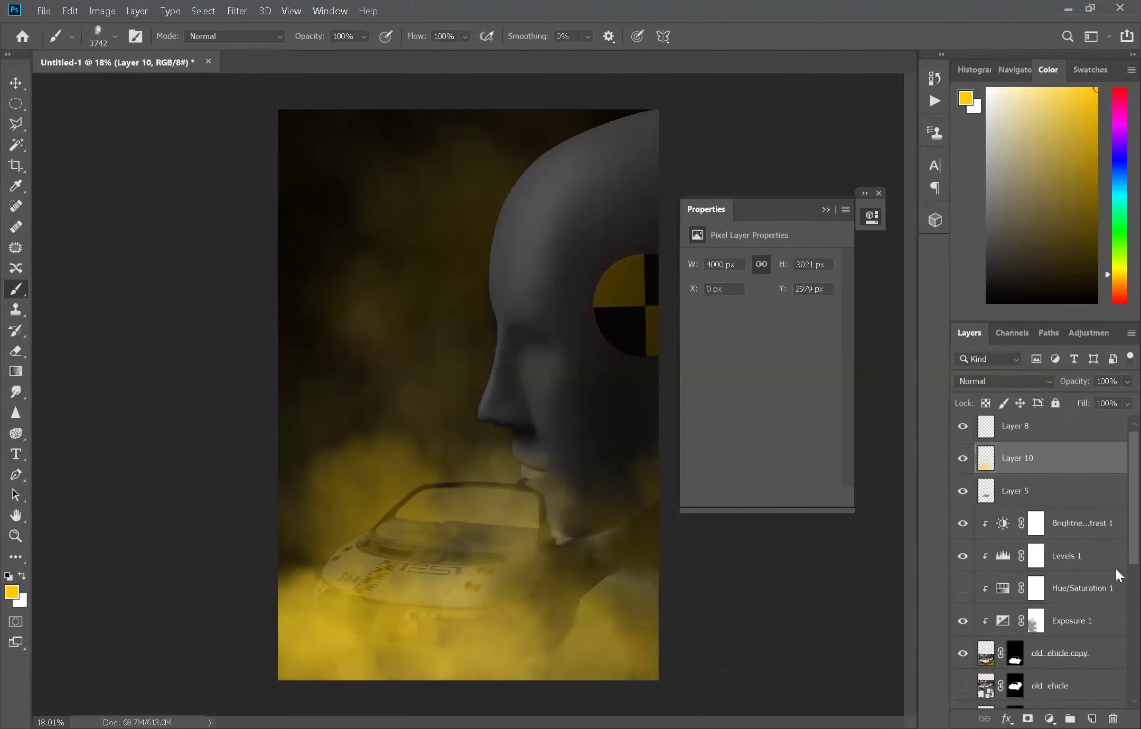
pyautogui.scroll(-2, 1064, 499)
pyautogui.scroll(-3, 1063, 499)
# - Add a new layer above the crash test sign and select the Layer 5 smoke layer
pyautogui.click(1098, 581)
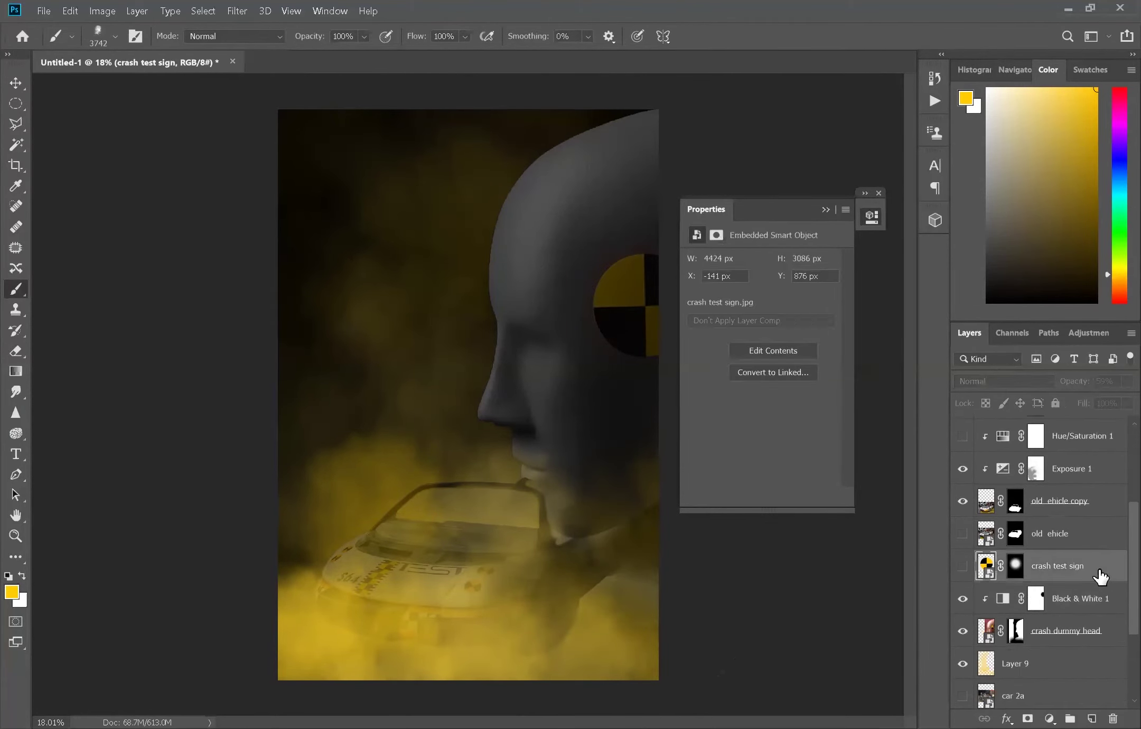
pyautogui.hotkey('ctrl', 'shift', 'alt', 'n')
pyautogui.press('d')
pyautogui.click(115, 36)
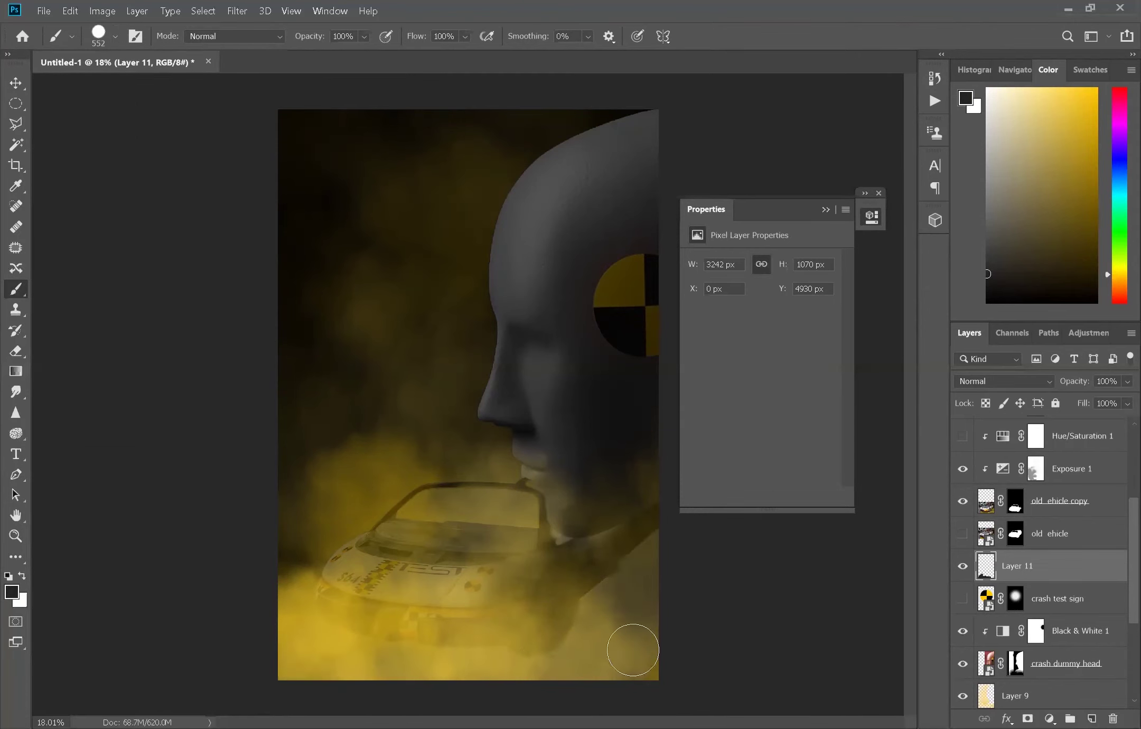
pyautogui.click(1095, 506)
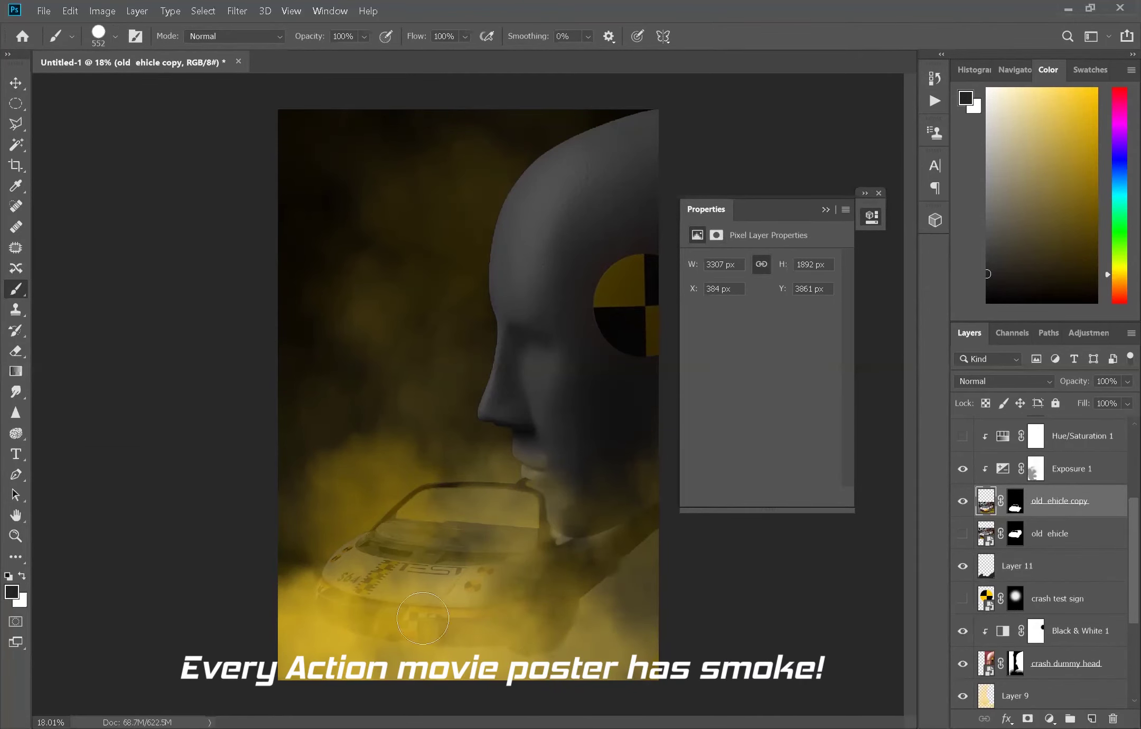
pyautogui.scroll(3, 1081, 607)
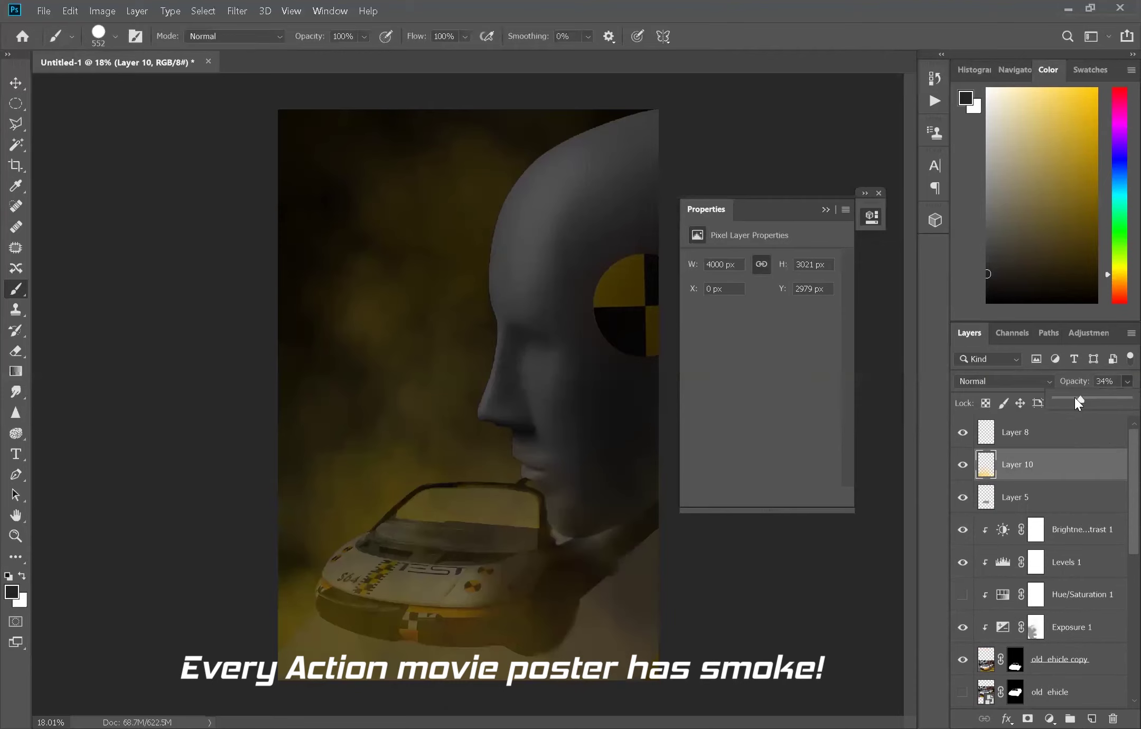
pyautogui.click(1051, 497)
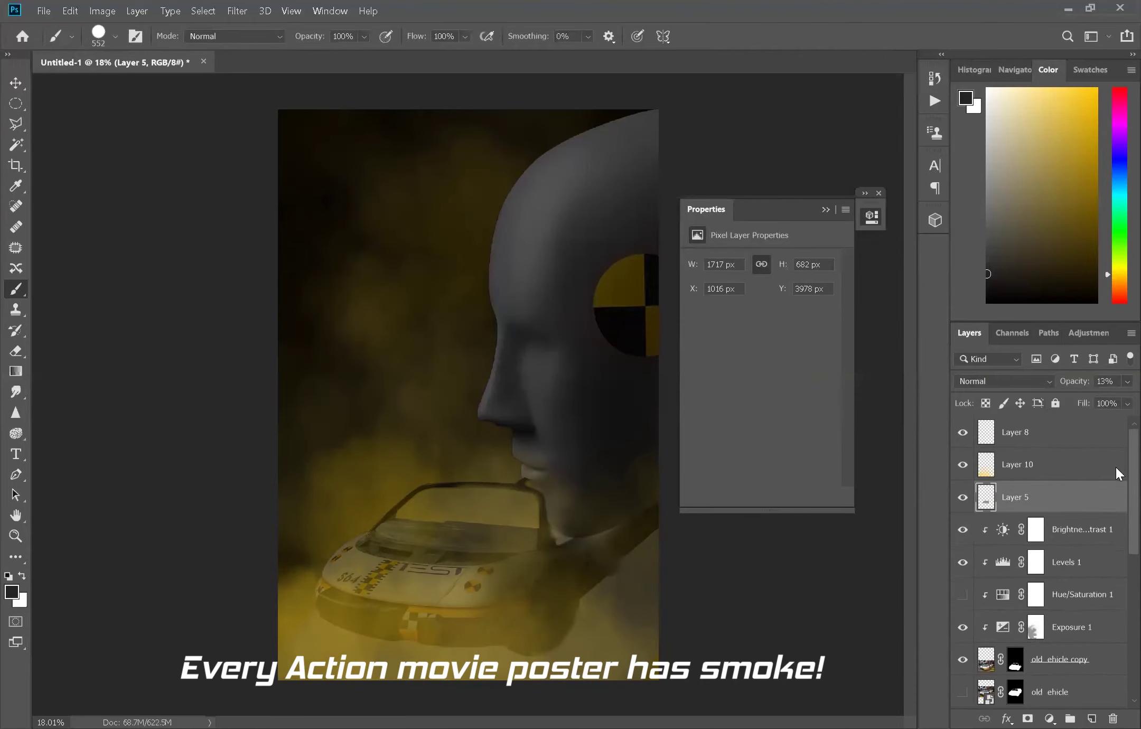
pyautogui.scroll(-3, 1074, 475)
# - Select everything except the car and erase the smoke below and around it
pyautogui.click(1051, 432)
pyautogui.keyDown('ctrl'); pyautogui.click(985, 433); pyautogui.keyUp('ctrl')
pyautogui.press('e')
pyautogui.hotkey('ctrl', 'shift', 'i')
pyautogui.moveTo(534, 682); pyautogui.dragTo(306, 671)
pyautogui.moveTo(438, 668)
pyautogui.mouseDown()
pyautogui.moveTo(632, 657)
pyautogui.moveTo(598, 632)
pyautogui.mouseUp()
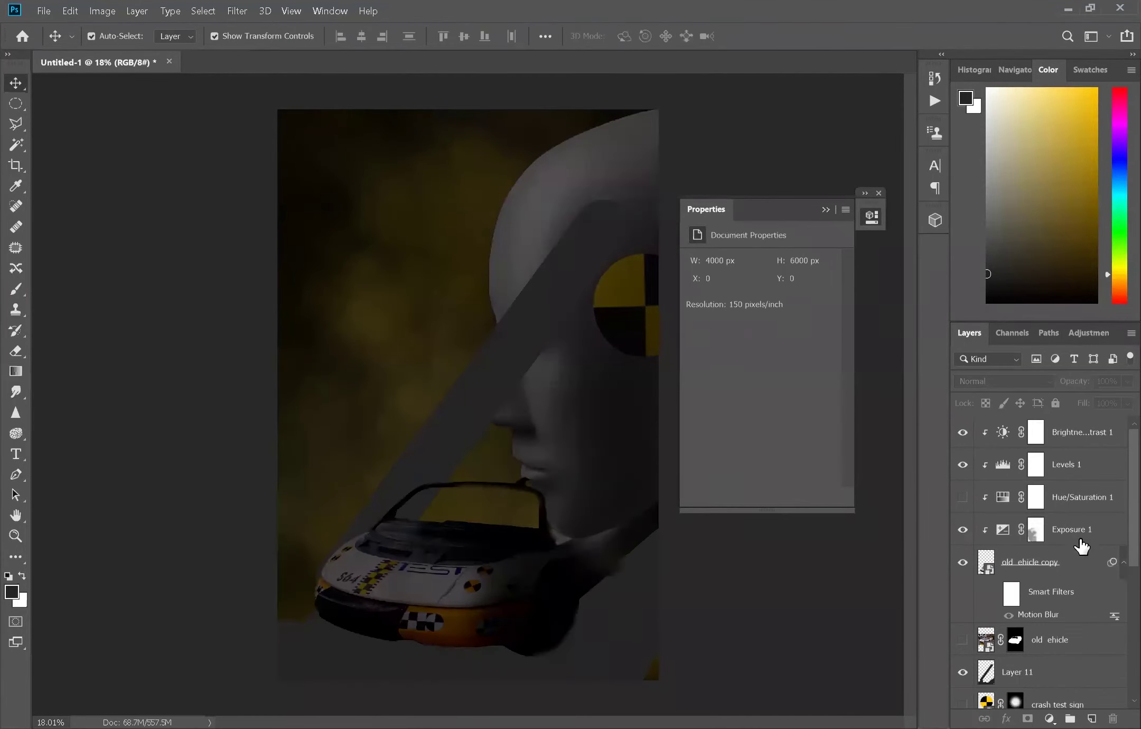
pyautogui.click(1000, 613)
pyautogui.moveTo(403, 621)
pyautogui.mouseDown()
pyautogui.moveTo(323, 655)
pyautogui.moveTo(634, 592)
pyautogui.mouseUp()
# - Restore the yellow paint colour and return to brushing on Layer 9
pyautogui.click(1015, 606)
pyautogui.press('v')
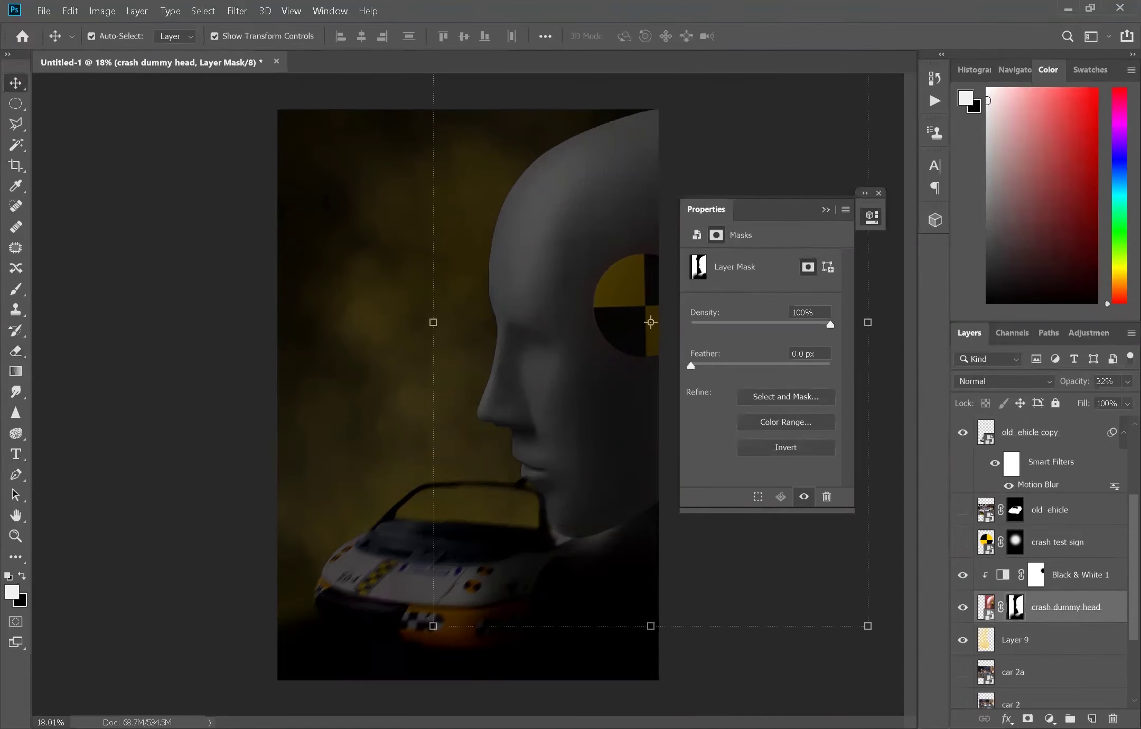
pyautogui.click(1064, 639)
pyautogui.press('b')
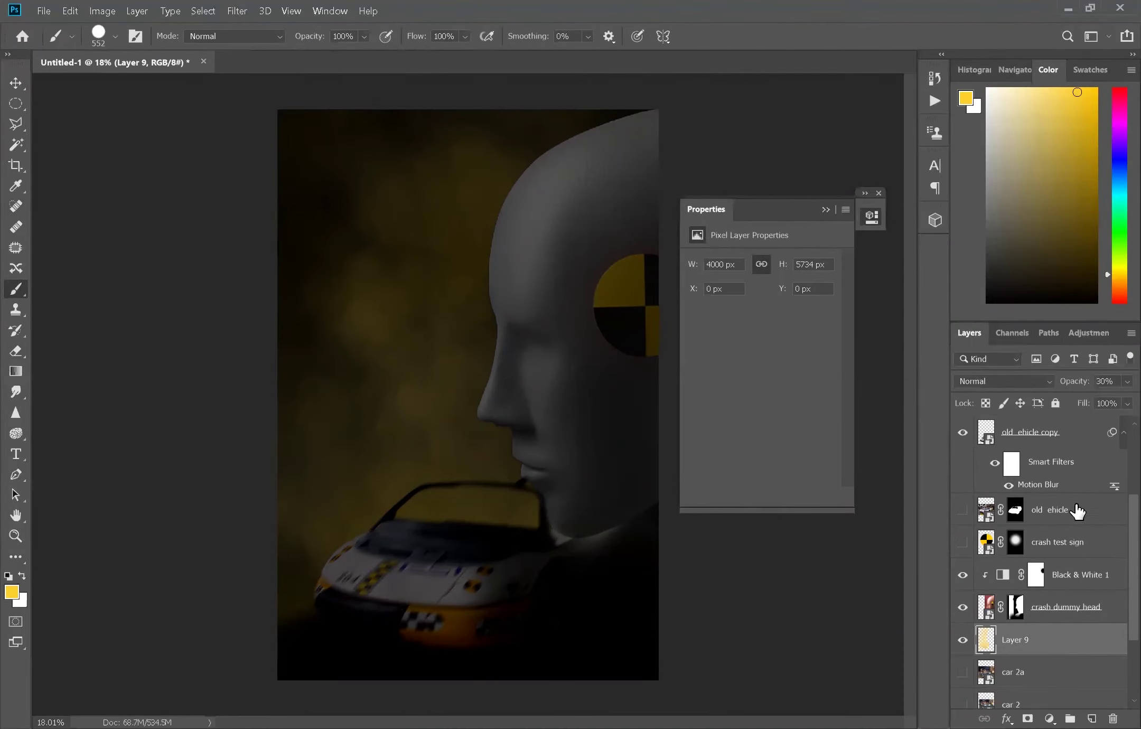
pyautogui.scroll(2, 1077, 509)
# - Duplicate old ehicle copy as old ehicle copy 2 and hide the original
pyautogui.click(1072, 499)
pyautogui.hotkey('ctrl', 'j')
pyautogui.click(962, 576)
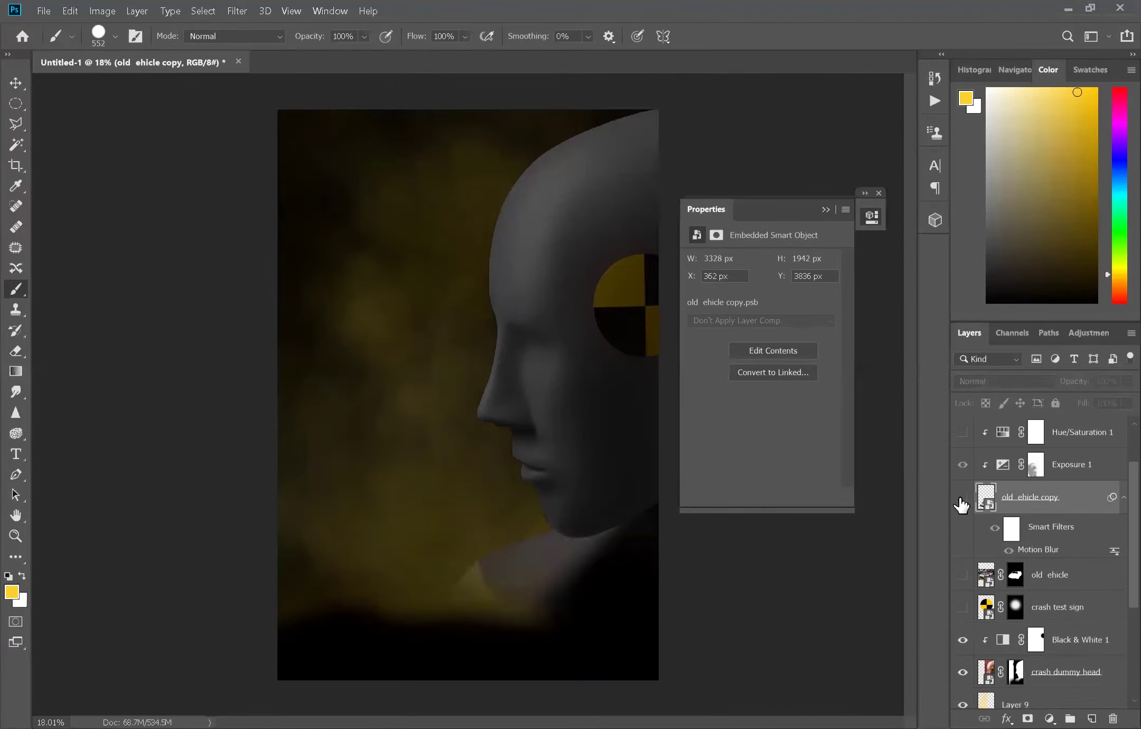
pyautogui.scroll(2, 1044, 537)
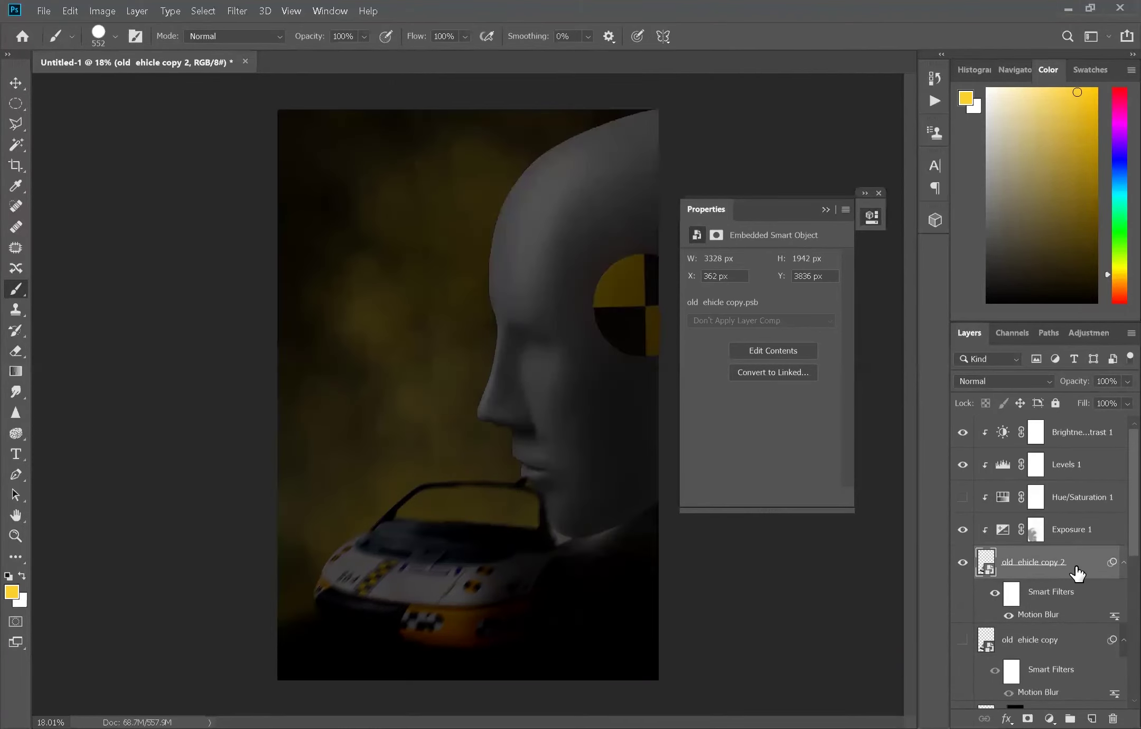
pyautogui.click(15, 392)
# - Smudge the car copy and add an adjustment layer clipped to it
pyautogui.click(407, 555)
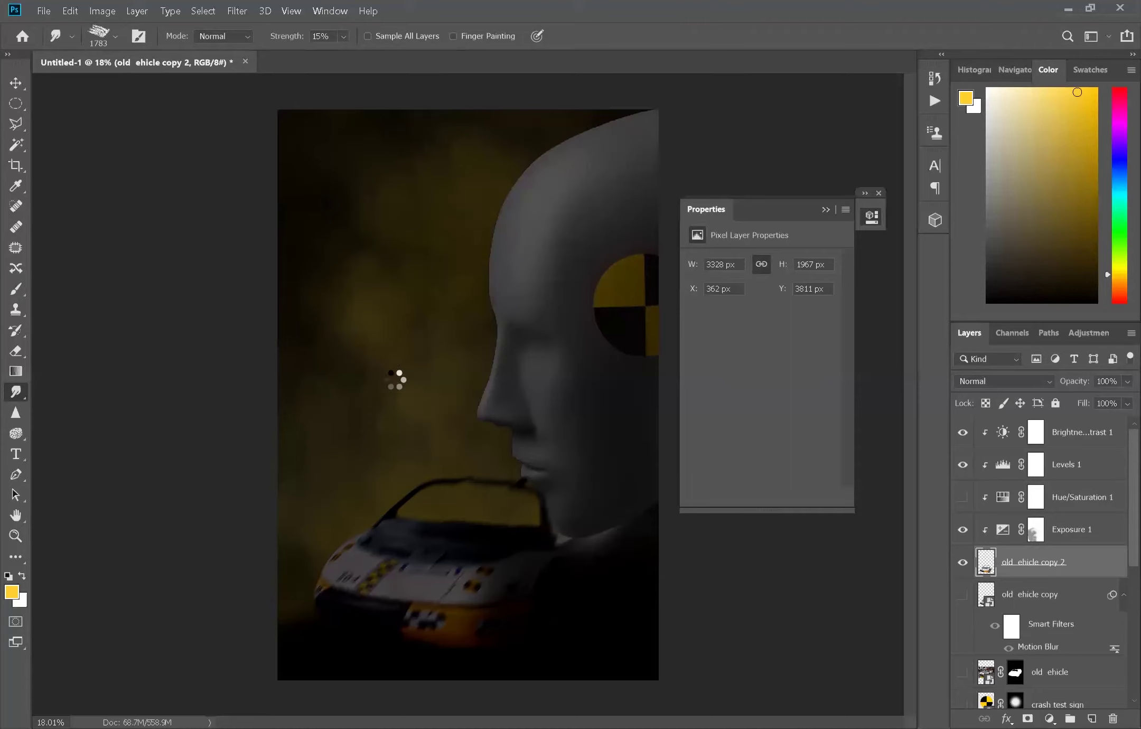
pyautogui.scroll(-2, 1075, 570)
pyautogui.click(1049, 718)
pyautogui.click(1030, 589)
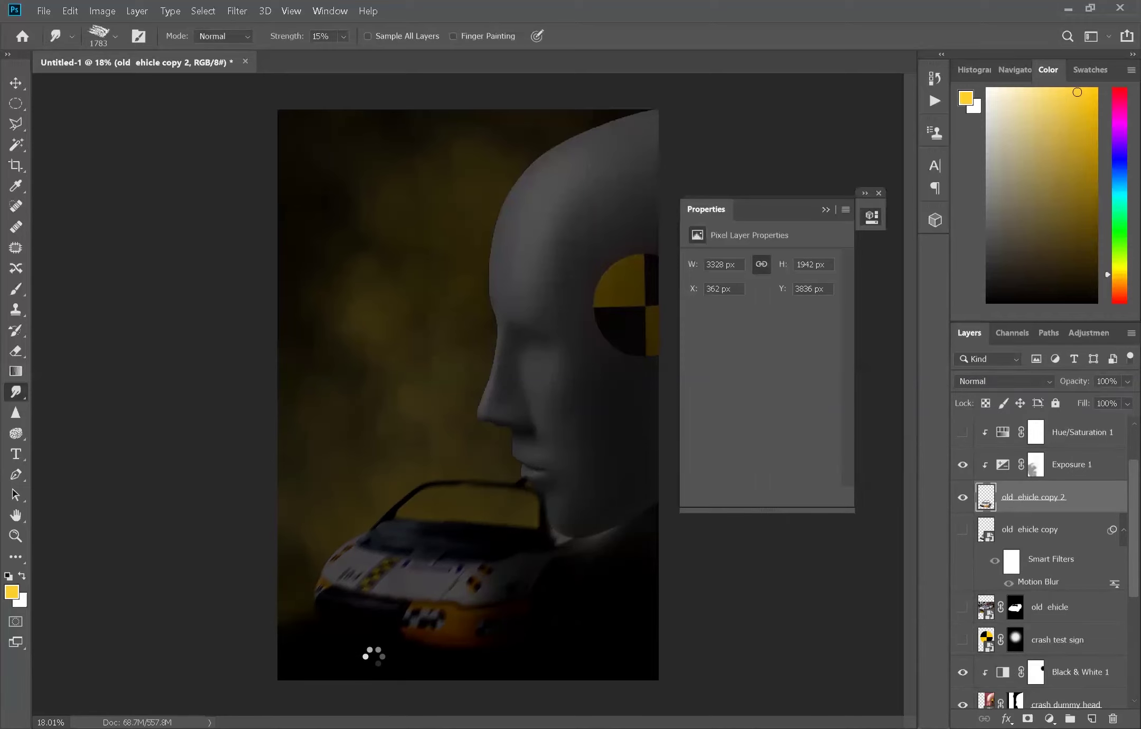
# - Zoom in on the dummy's chin and neck to erase the car overlap
pyautogui.press('v')
pyautogui.press('e')
pyautogui.scroll(5, 539, 467)
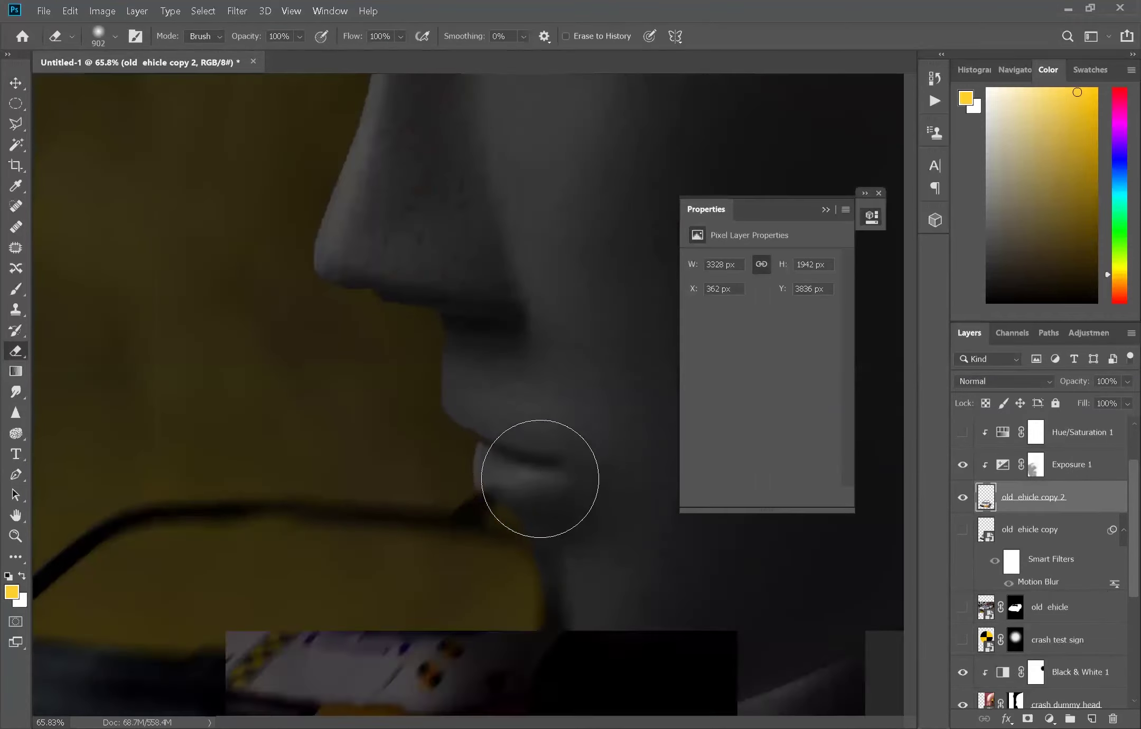
pyautogui.scroll(-4, 609, 665)
pyautogui.scroll(-2, 662, 515)
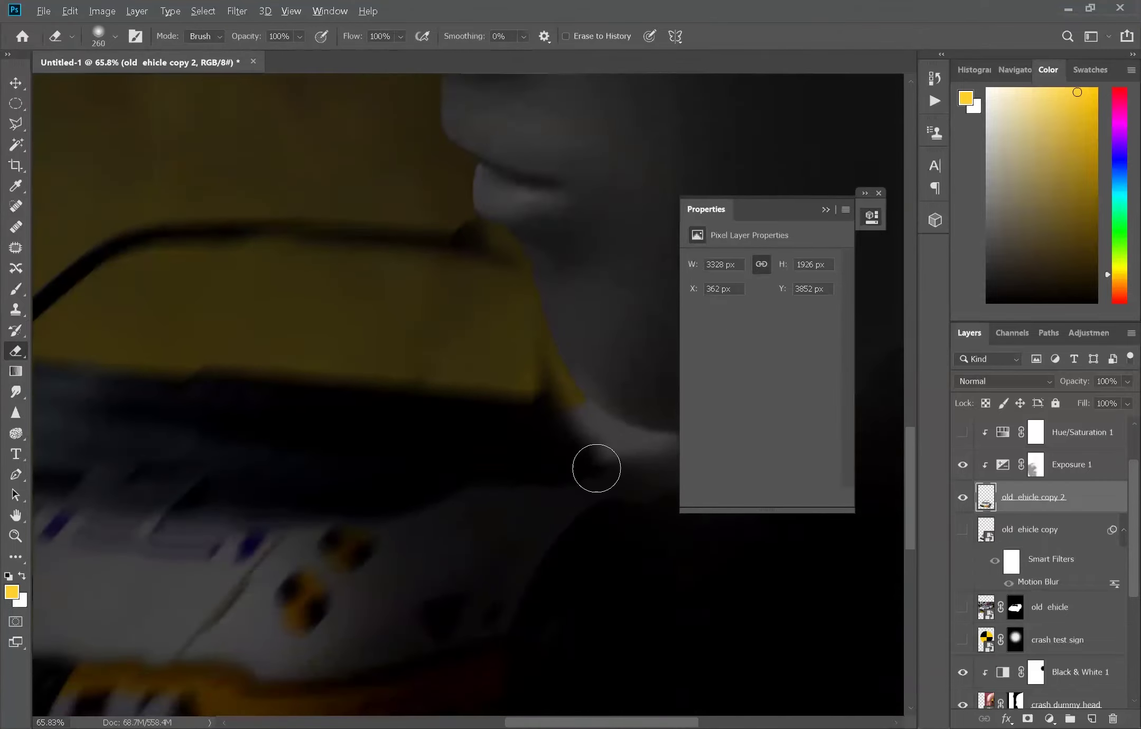
pyautogui.scroll(-4, 596, 468)
pyautogui.hotkey('ctrl', 'shift', 'd')
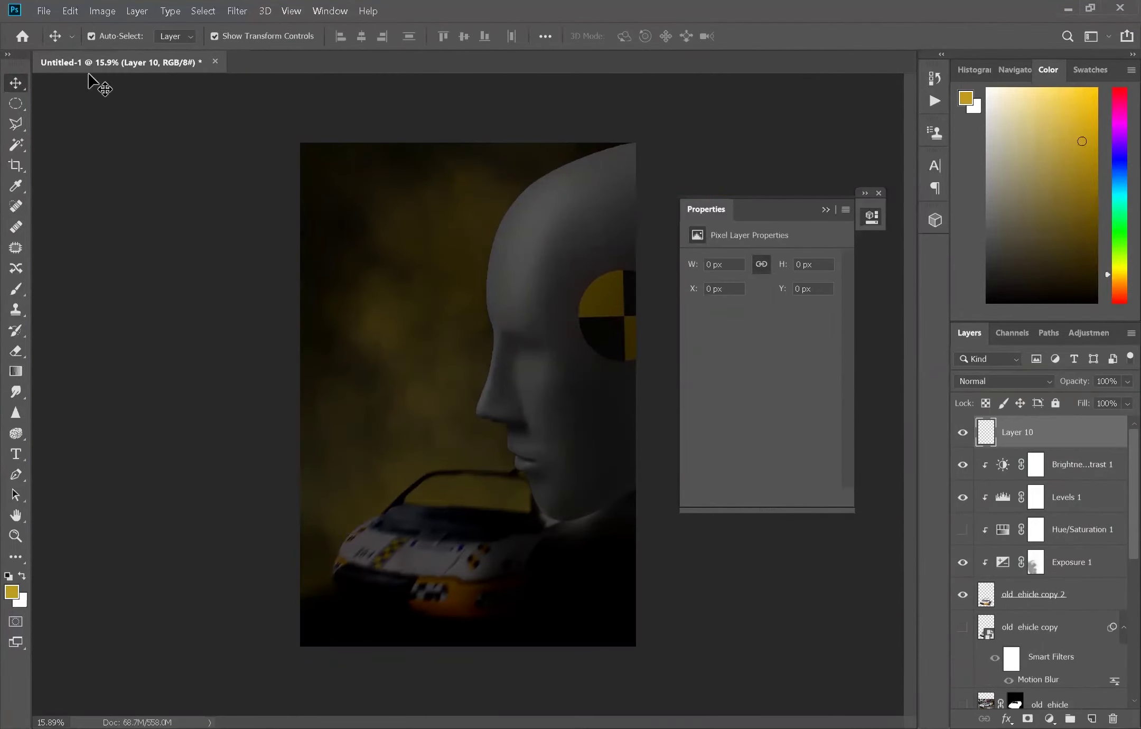
# - Paint yellow smoke along the poster bottom and set the smoke layer to 48% opacity
pyautogui.press('b')
pyautogui.click(115, 35)
pyautogui.moveTo(382, 637); pyautogui.dragTo(713, 627)
pyautogui.click(1127, 381)
pyautogui.moveTo(1130, 398); pyautogui.dragTo(1092, 398)
pyautogui.click(237, 10)
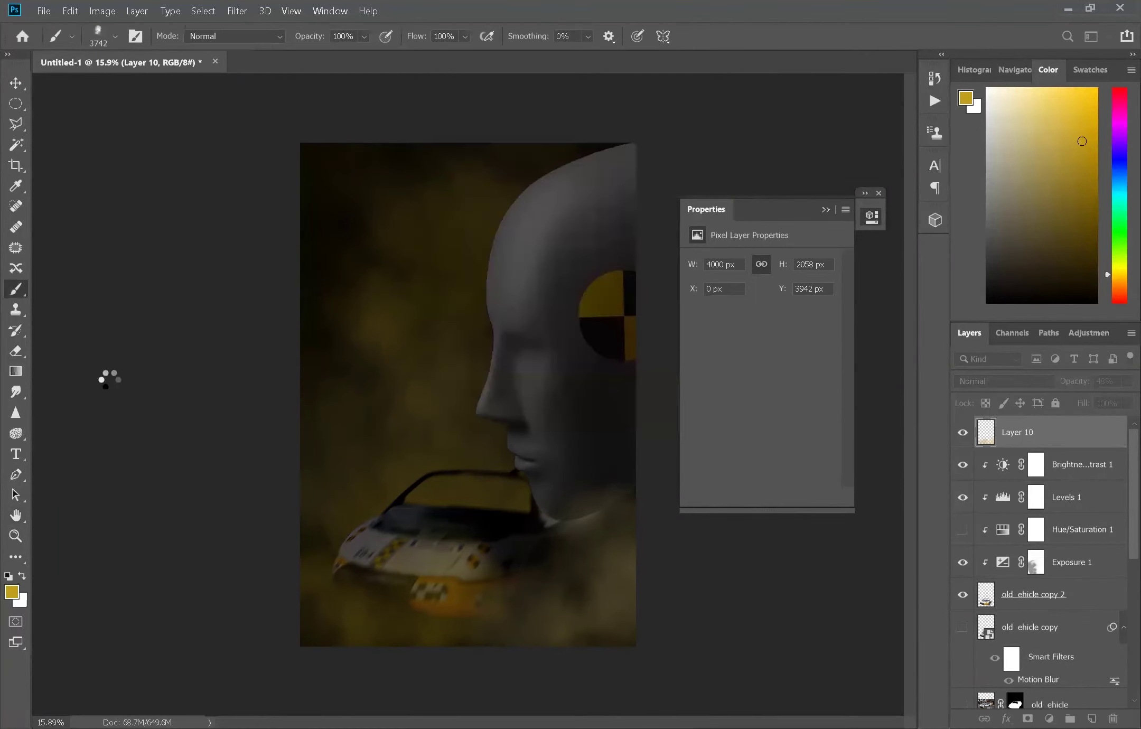
pyautogui.scroll(-3, 1114, 518)
# - Apply a Gaussian Blur filter to the crash dummy head layer
pyautogui.click(1094, 653)
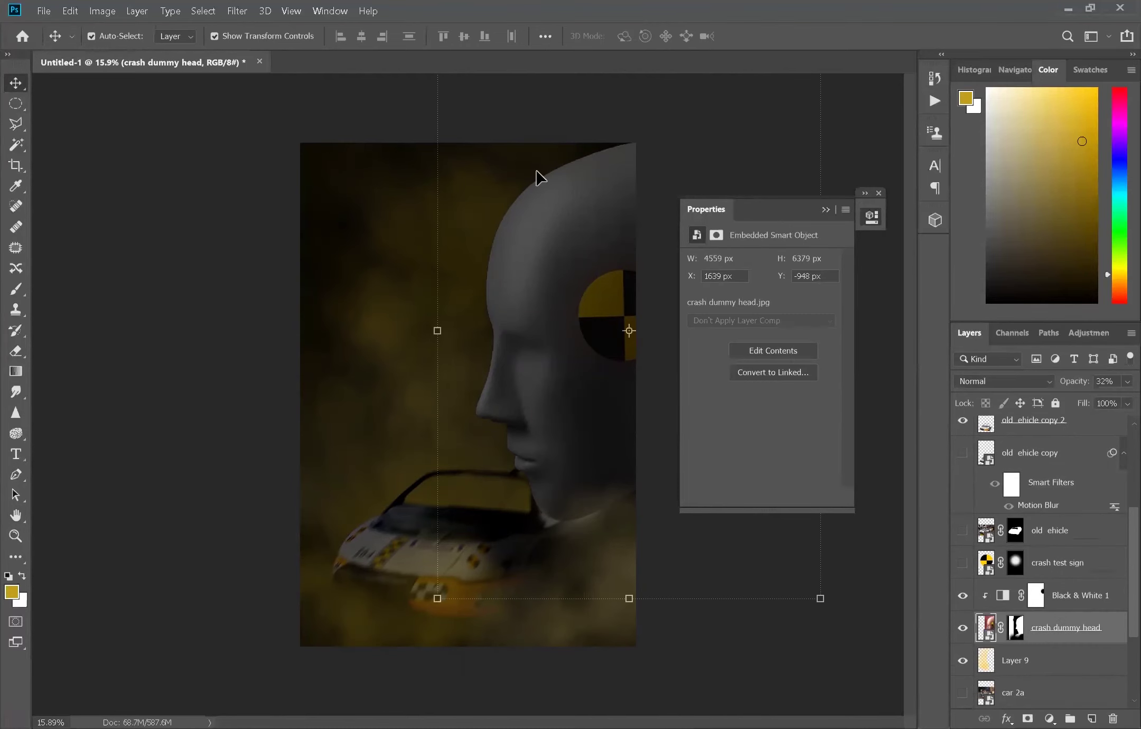
pyautogui.click(237, 10)
pyautogui.click(457, 236)
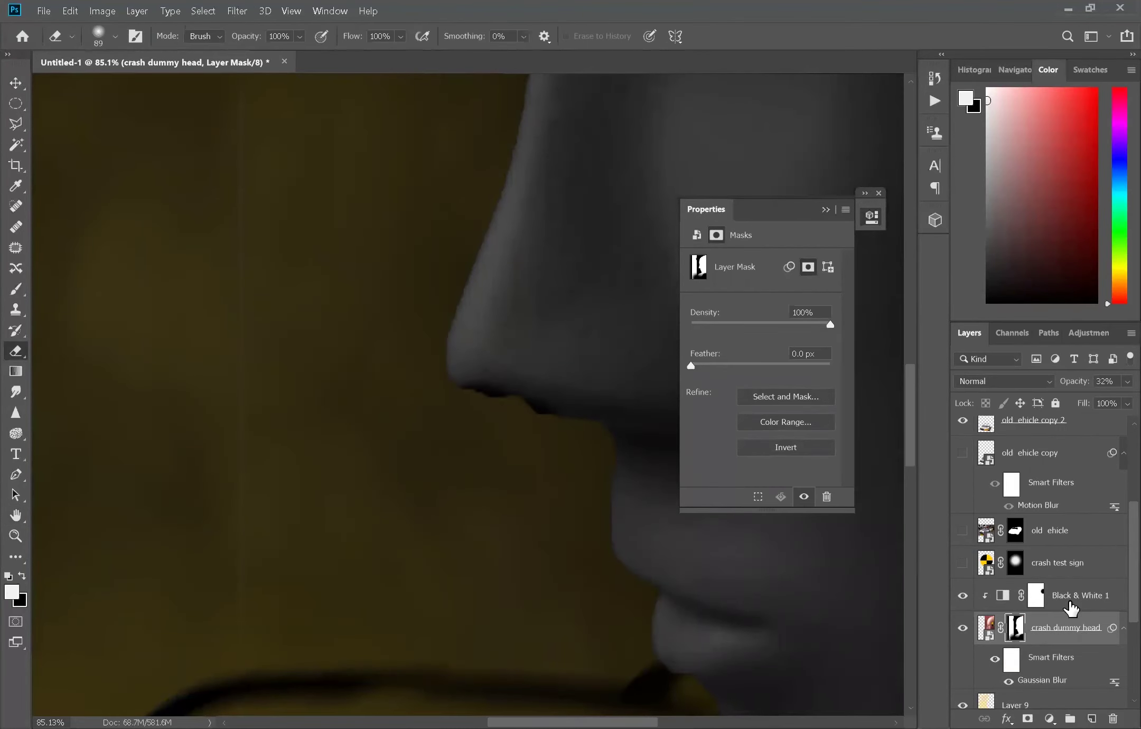
pyautogui.click(1071, 608)
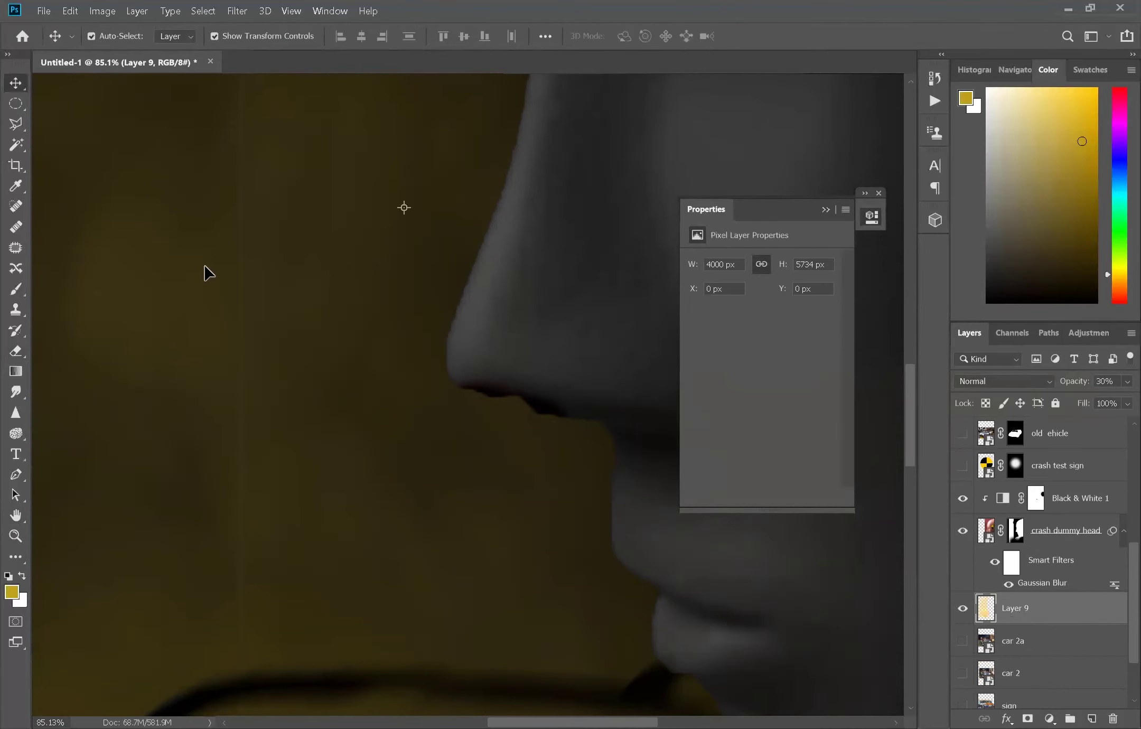
pyautogui.press('b')
pyautogui.scroll(-5, 616, 435)
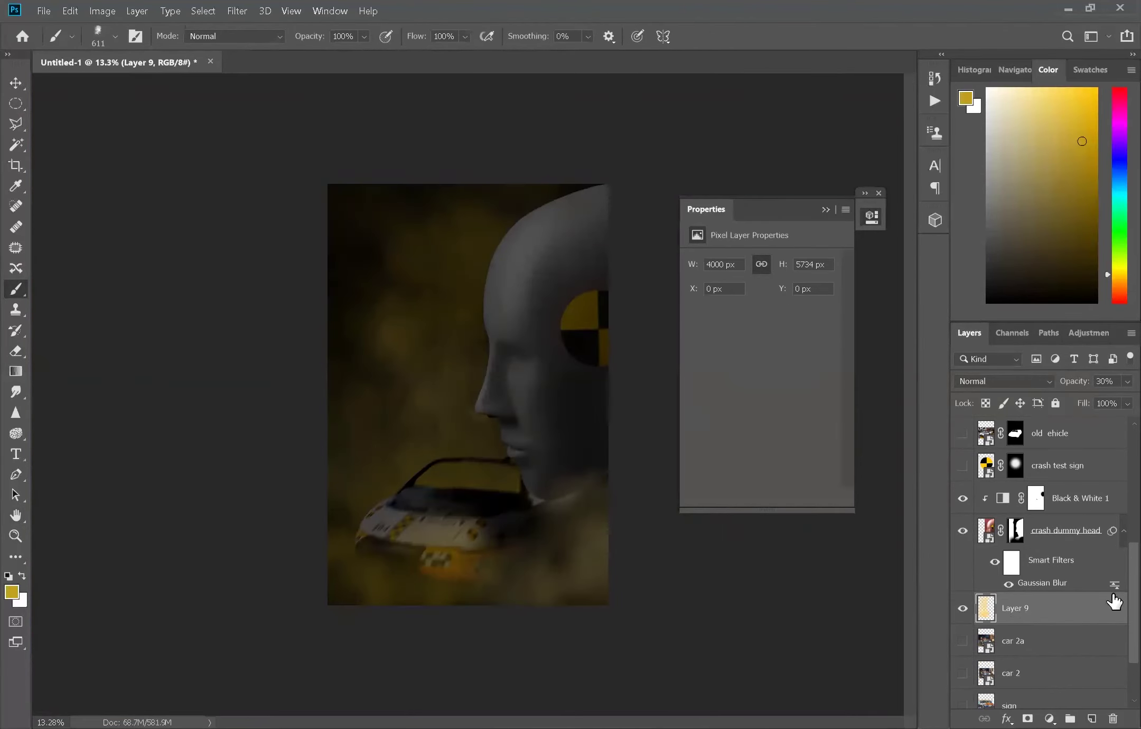
# - Try a colourized Hue/Saturation adjustment on the dummy head, then undo it
pyautogui.click(1062, 531)
pyautogui.click(1049, 718)
pyautogui.click(1014, 672)
pyautogui.moveTo(761, 322); pyautogui.dragTo(737, 323)
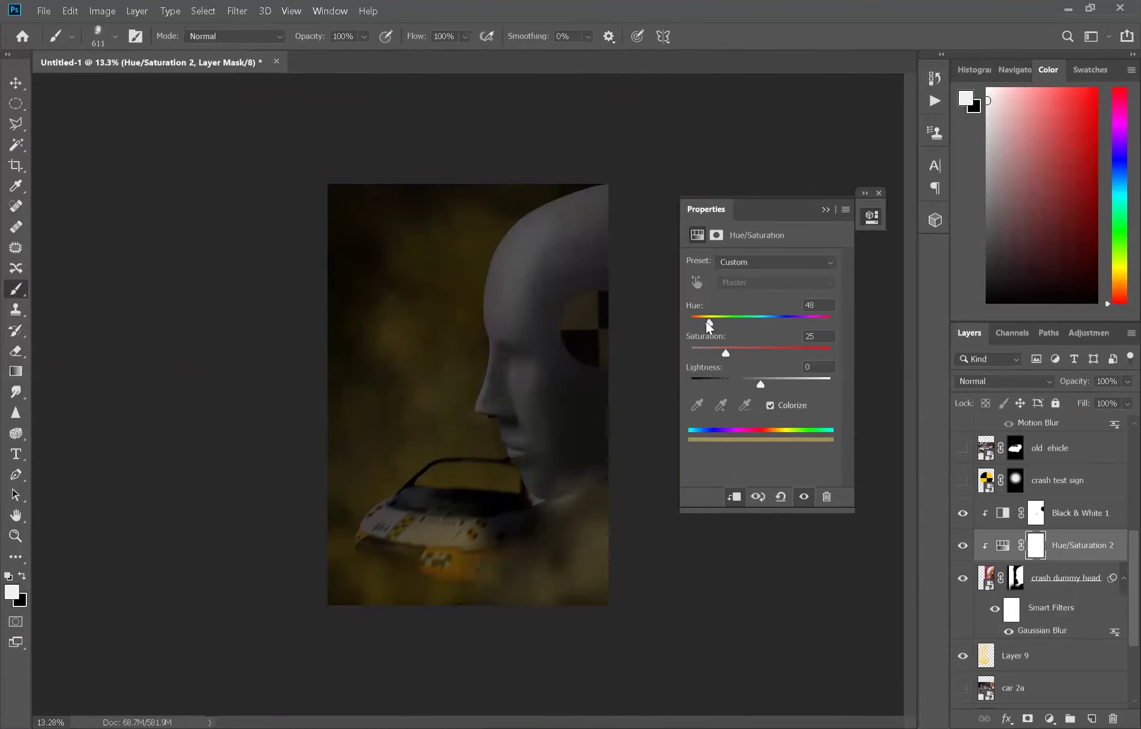
pyautogui.hotkey('ctrl', 'z')
pyautogui.hotkey('ctrl', 'z')
pyautogui.hotkey('ctrl', 'z')
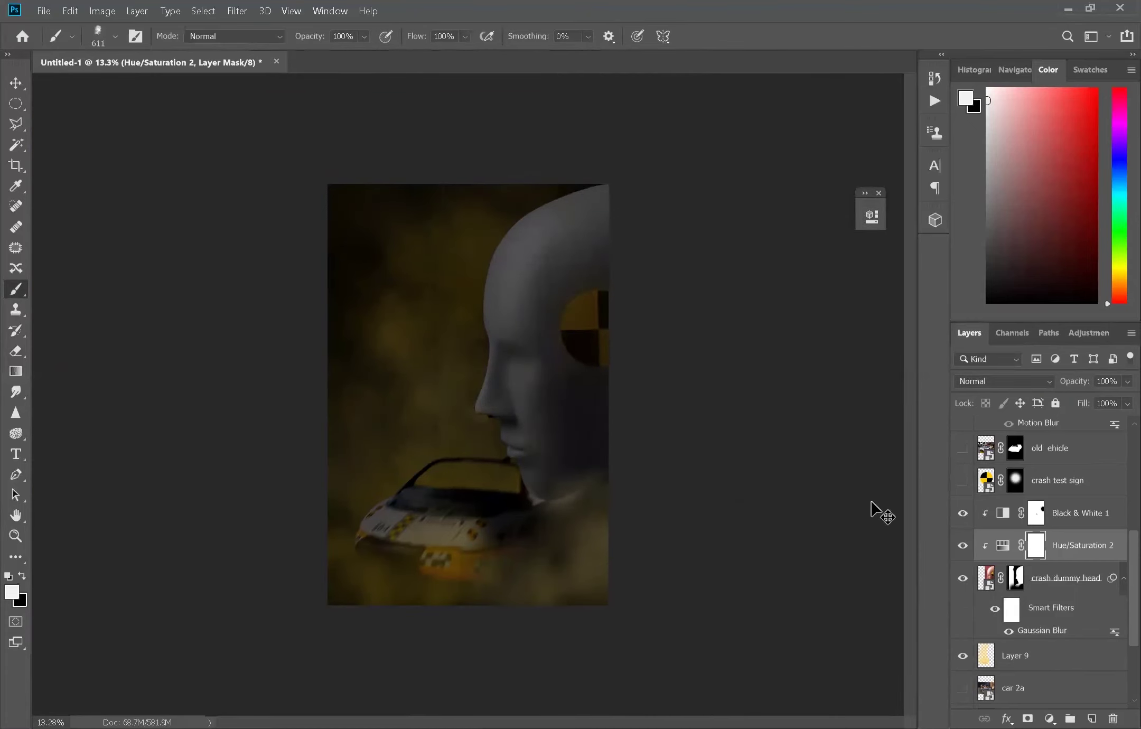
pyautogui.hotkey('ctrl', 'z')
# - Paint yellow on a new layer clipped to the dummy head, blended with Color Burn
pyautogui.click(1092, 718)
pyautogui.moveTo(1014, 623); pyautogui.dragTo(1062, 529)
pyautogui.click(116, 36)
pyautogui.moveTo(428, 183); pyautogui.dragTo(581, 237)
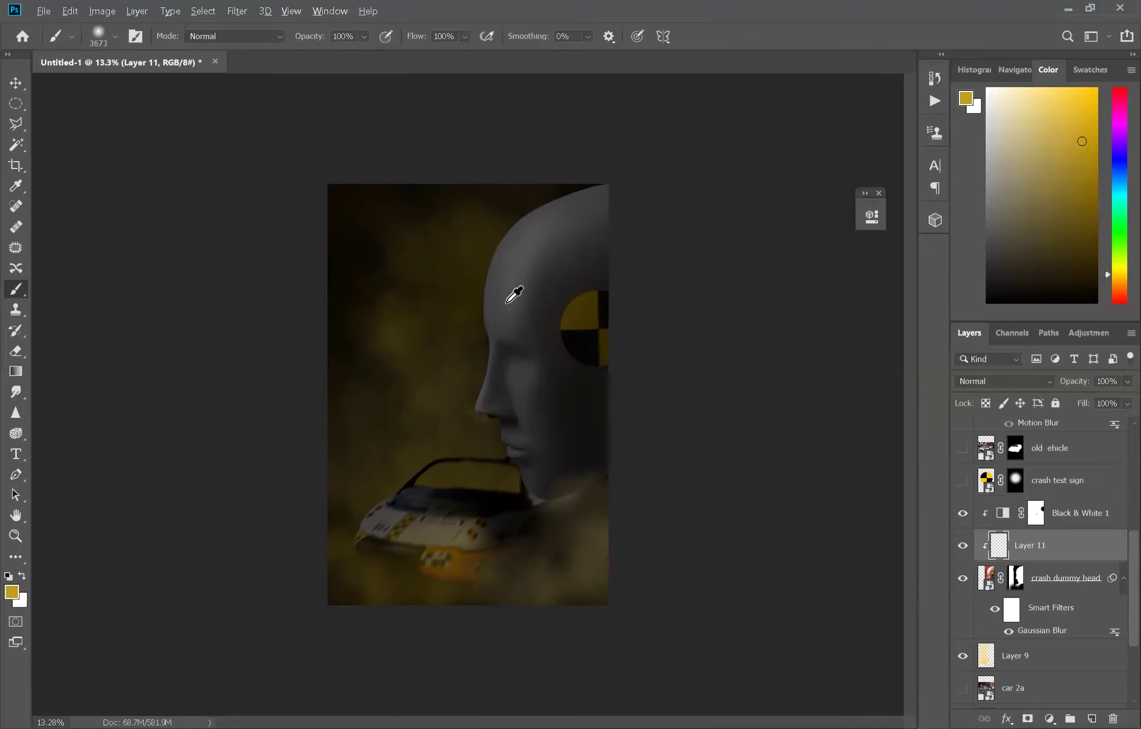
pyautogui.moveTo(522, 201); pyautogui.dragTo(528, 475)
pyautogui.click(1004, 381)
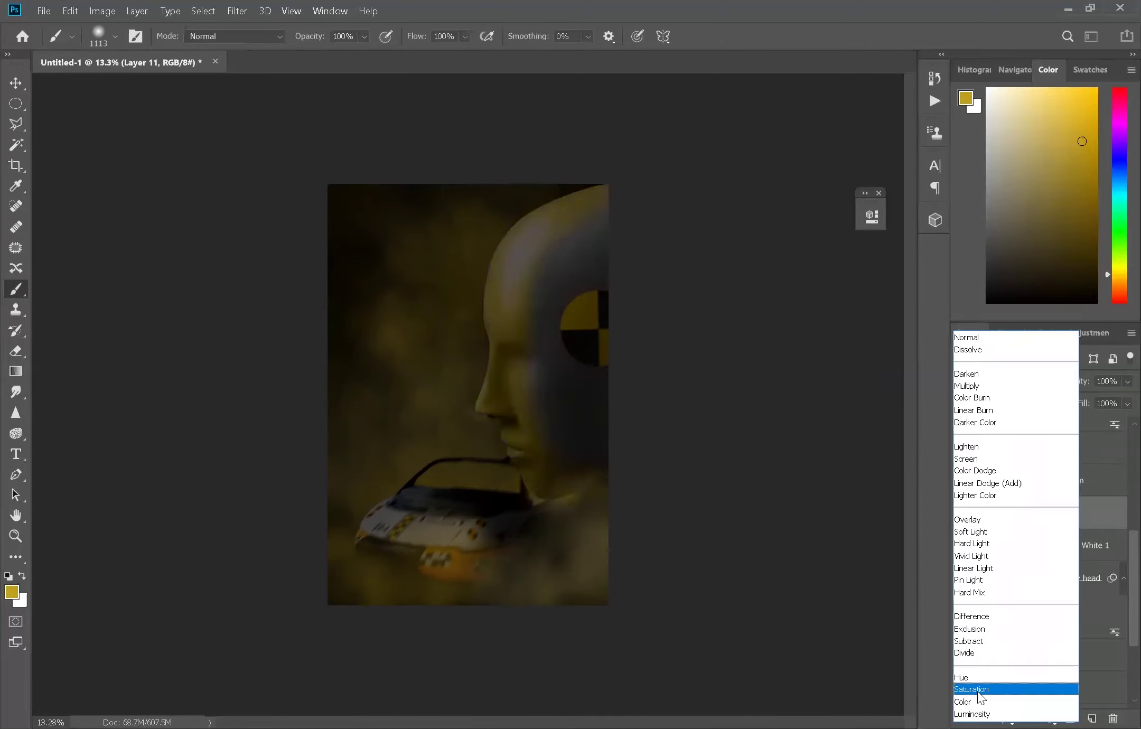
pyautogui.click(988, 399)
# - Widen Layer 9 to 102% with Free Transform
pyautogui.press('v')
pyautogui.click(808, 639)
pyautogui.click(1015, 656)
pyautogui.hotkey('ctrl', 't')
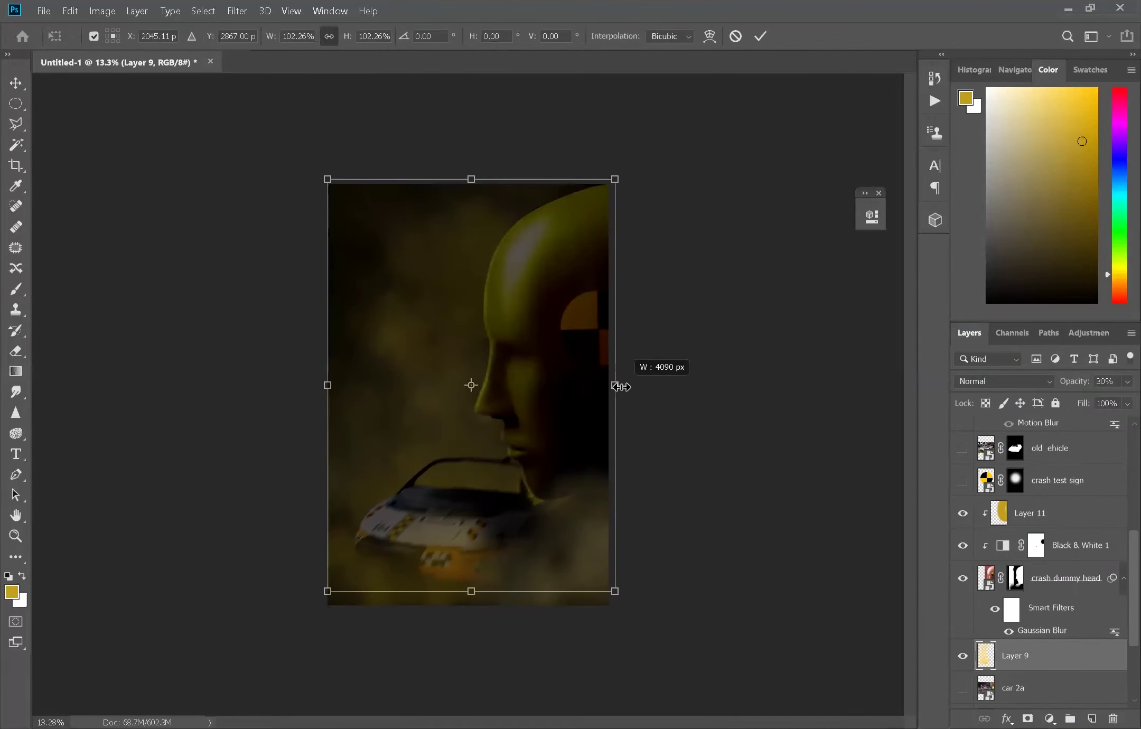
pyautogui.click(759, 36)
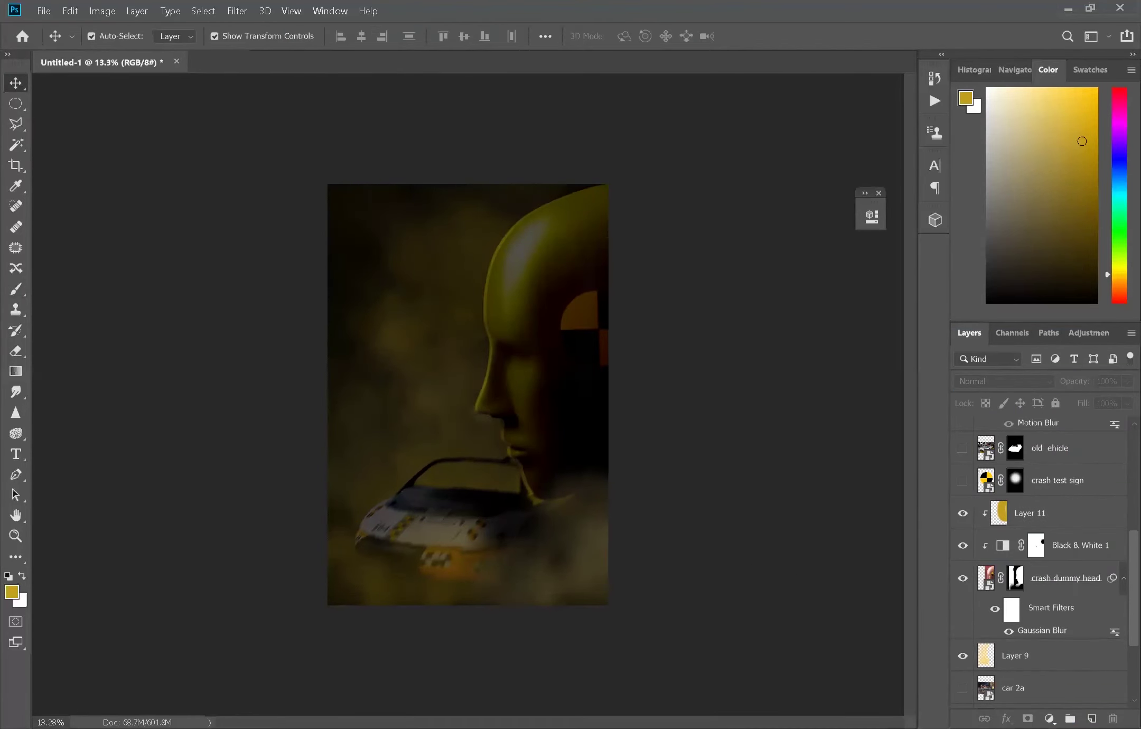
# - Save the poster as Test Track1_1.psd in the poster project folder
pyautogui.hotkey('ctrl', 'shift', 's')
pyautogui.click(238, 37)
pyautogui.doubleClick(195, 112)
pyautogui.write('Test Tra')
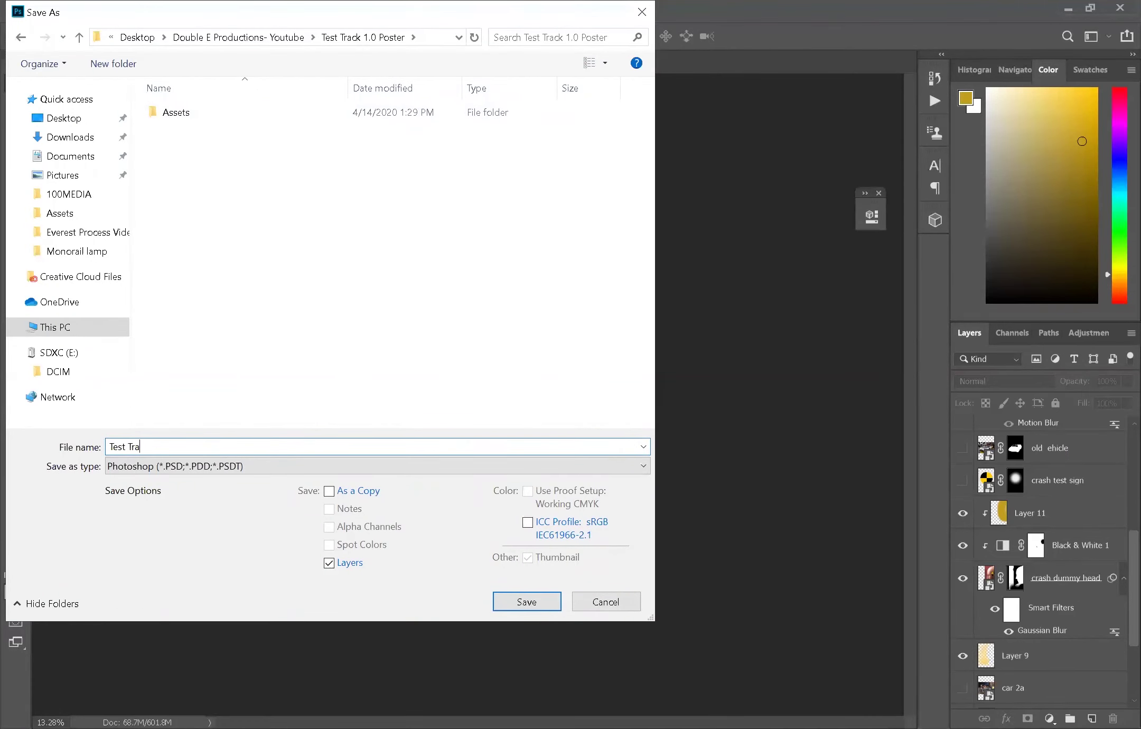
pyautogui.press('Return')
# - Type 'TEST' near the top-left in Hemi Head Bold Italic
pyautogui.press('t')
pyautogui.moveTo(309, 163); pyautogui.dragTo(504, 246)
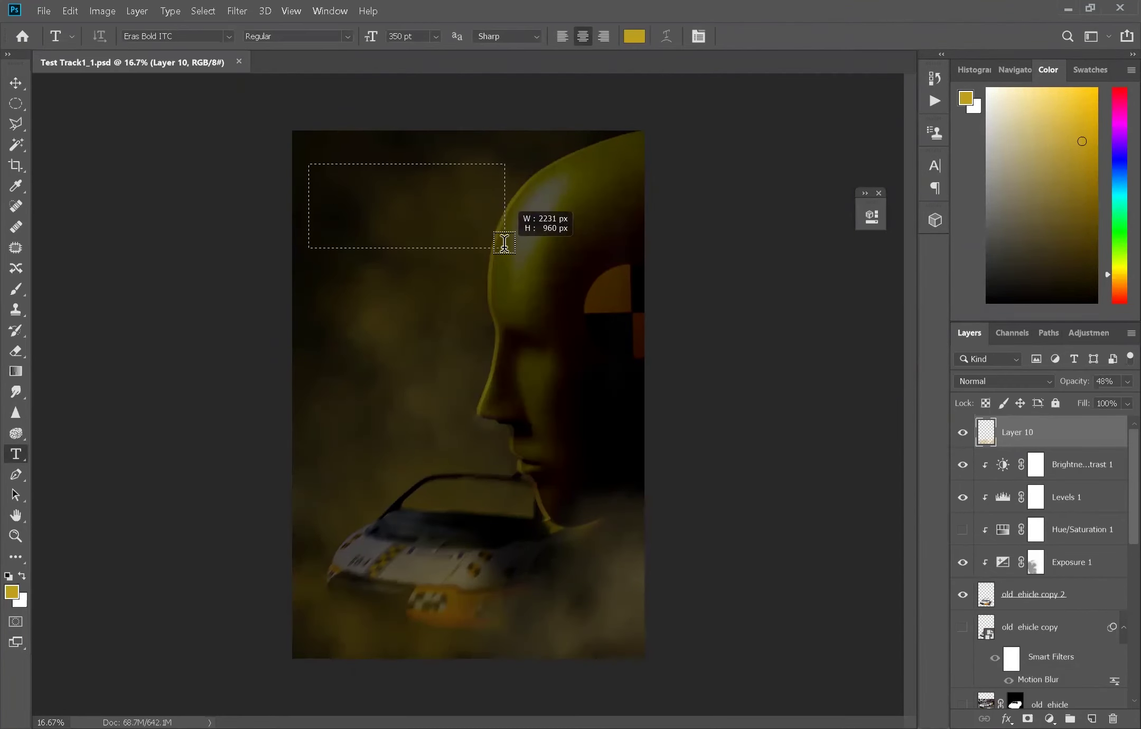
pyautogui.write('TEST')
pyautogui.hotkey('ctrl', 'a')
pyautogui.click(228, 36)
pyautogui.write('Hemi')
pyautogui.press('Return')
pyautogui.hotkey('ctrl', 'Return')
# - Scale TEST up, add a 'TRACK' copy below it, and resize both together
pyautogui.moveTo(331, 158); pyautogui.dragTo(394, 105)
pyautogui.moveTo(407, 223)
pyautogui.mouseDown()
pyautogui.moveTo(407, 283)
pyautogui.moveTo(315, 261)
pyautogui.mouseUp()
pyautogui.click(360, 268)
pyautogui.write('TRACK')
pyautogui.hotkey('ctrl', 'Return')
pyautogui.keyDown('shift'); pyautogui.click(1019, 464); pyautogui.keyUp('shift')
pyautogui.hotkey('ctrl', 't')
pyautogui.press('Return')
pyautogui.scroll(5, 445, 178)
# - Add a new layer above TRACK and fill a rectangular gap in the T with yellow
pyautogui.press('l')
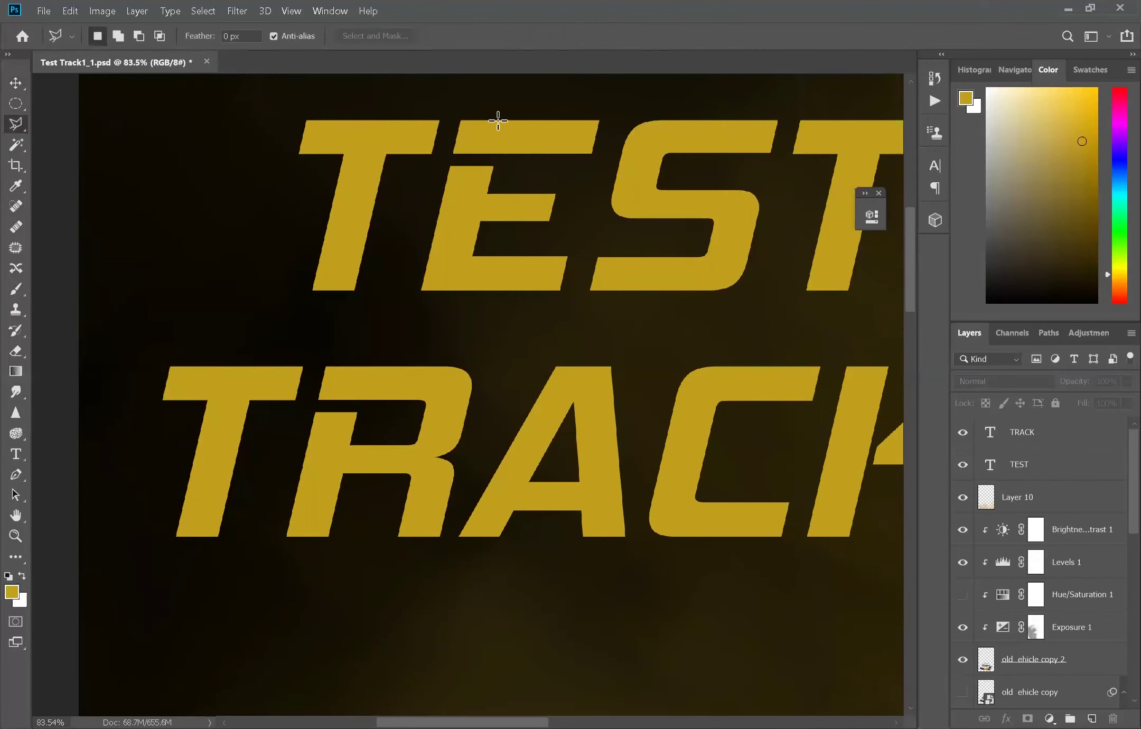
pyautogui.hotkey('ctrl', 'shift', 'alt', 'n')
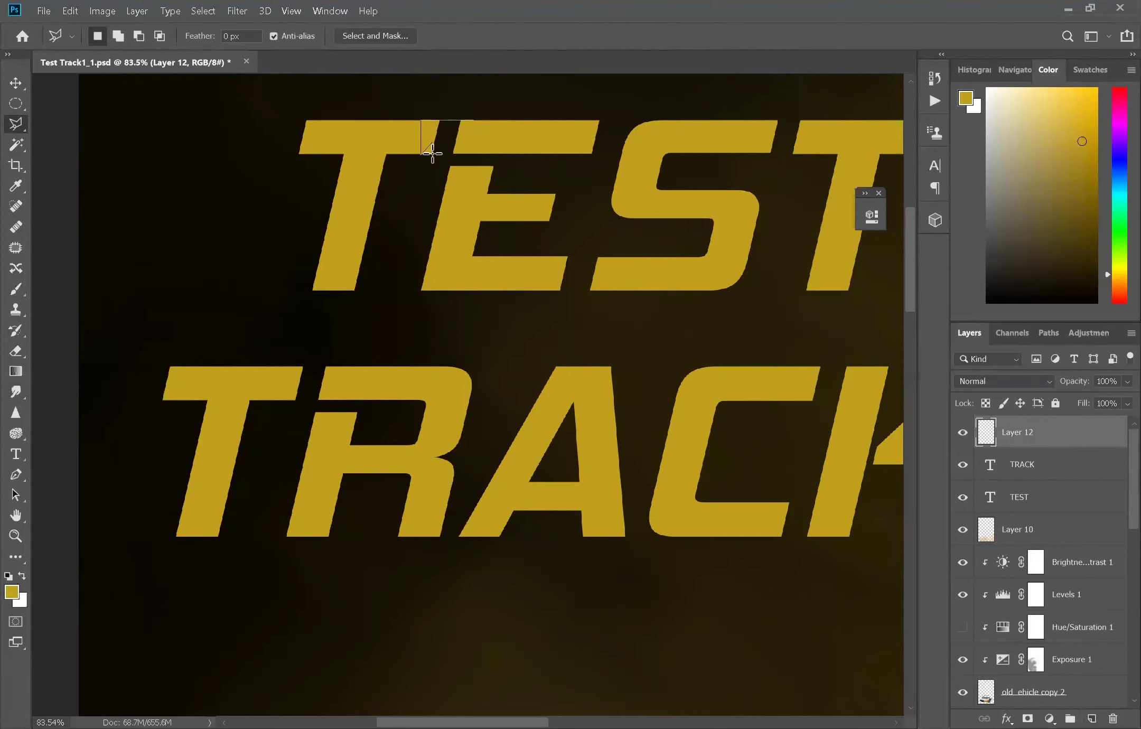
pyautogui.press('b')
pyautogui.scroll(2, 417, 147)
pyautogui.click(115, 36)
pyautogui.doubleClick(32, 127)
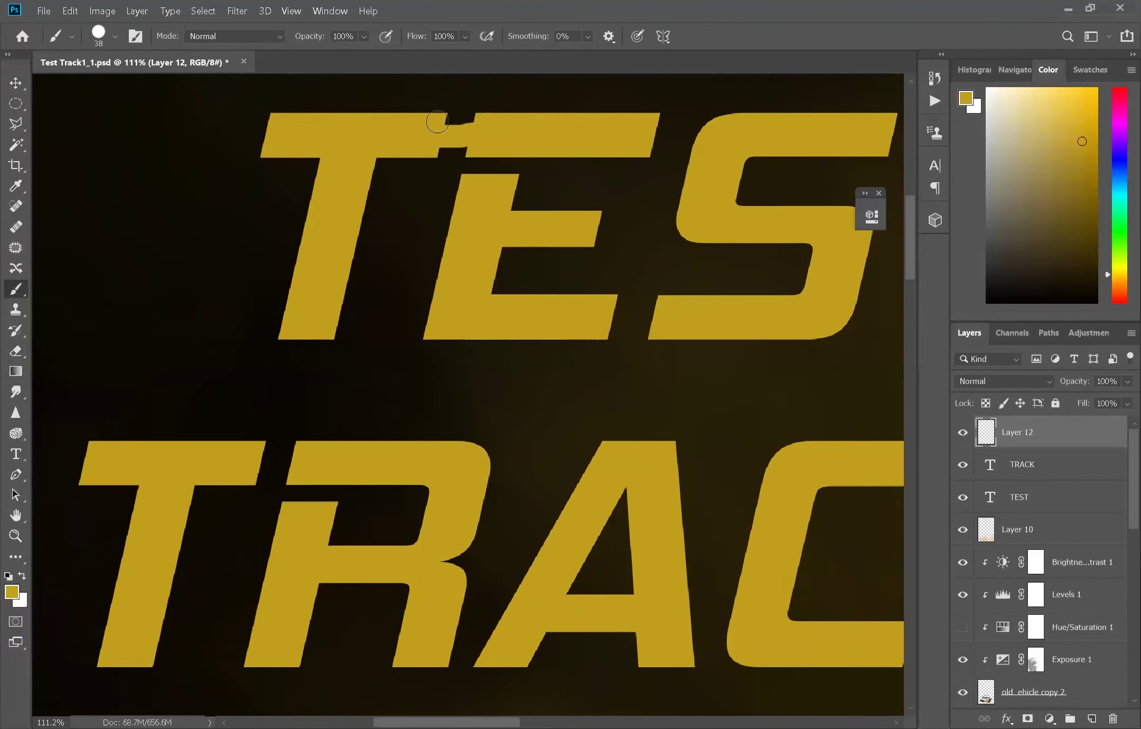
pyautogui.scroll(-4, 477, 146)
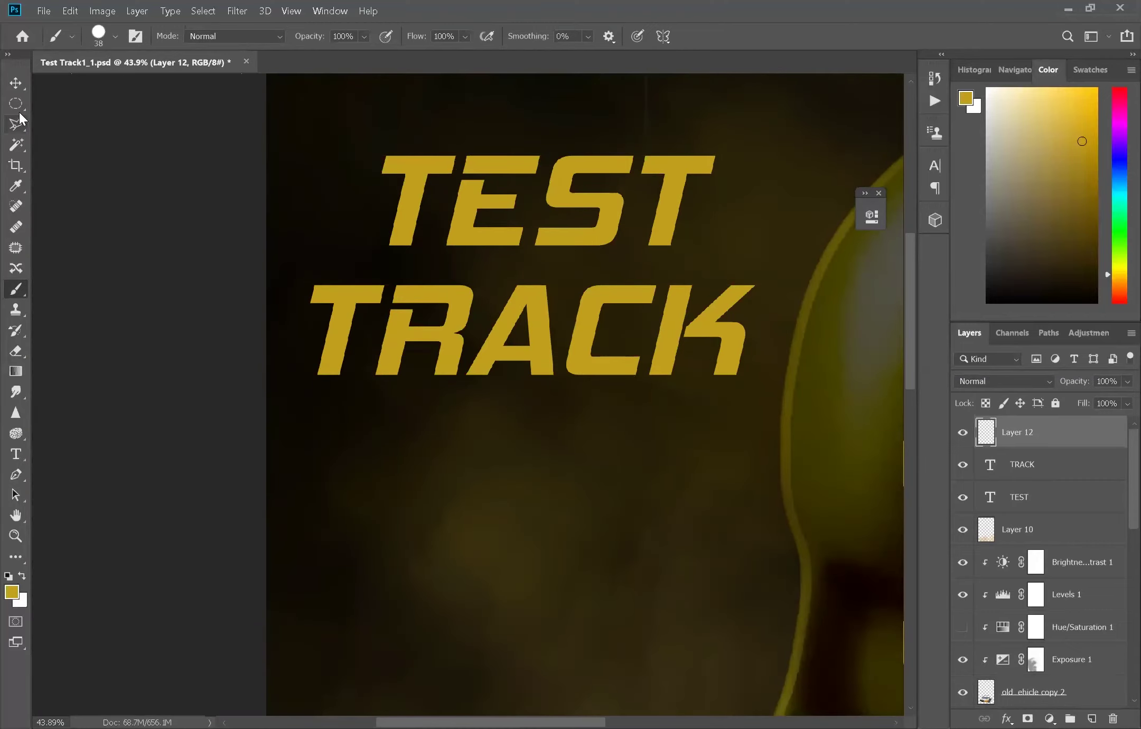
pyautogui.click(19, 111)
pyautogui.scroll(8, 475, 177)
pyautogui.hotkey('alt', 'BackSpace')
pyautogui.hotkey('ctrl', 'd')
# - Select the notch on the T and fill it with yellow
pyautogui.scroll(-3, 607, 260)
pyautogui.scroll(-2, 621, 262)
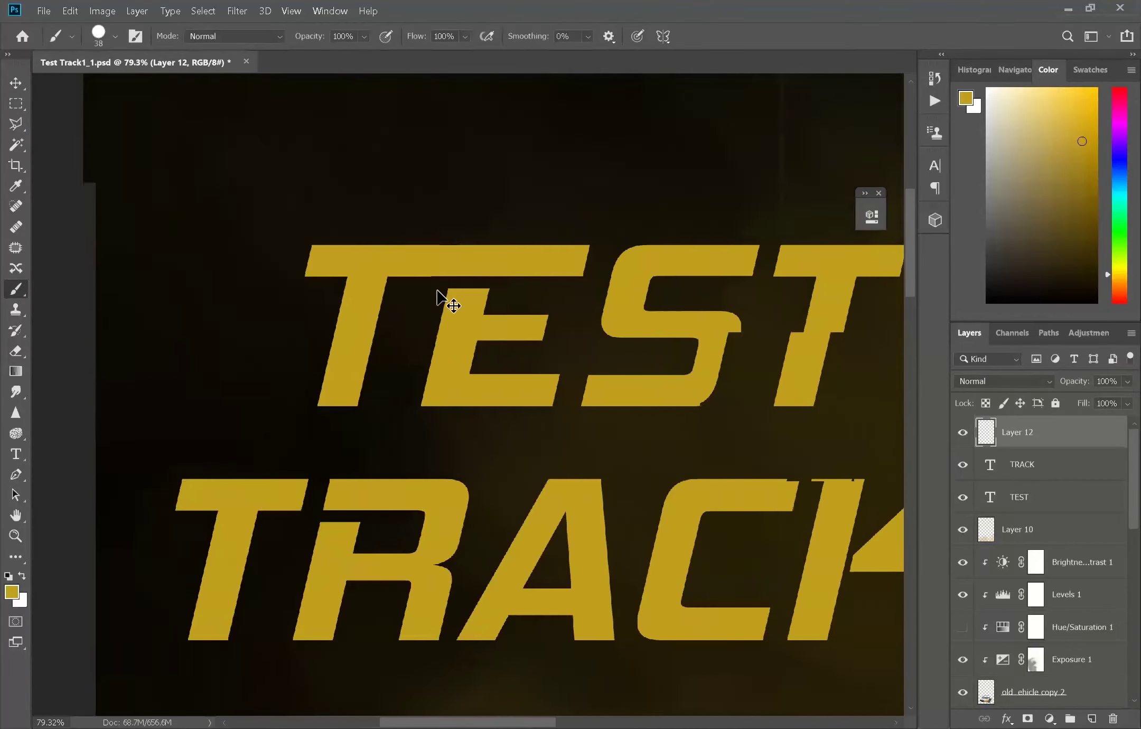
pyautogui.scroll(3, 446, 298)
pyautogui.click(16, 123)
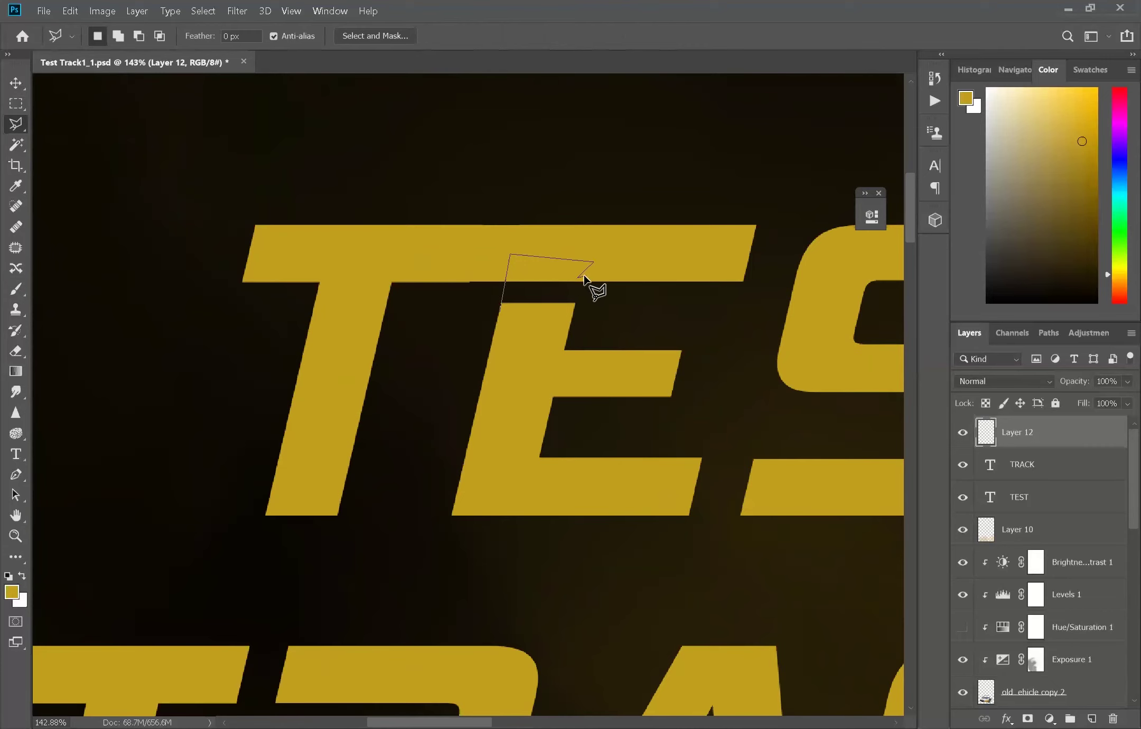
pyautogui.press('b')
pyautogui.scroll(-3, 571, 365)
pyautogui.scroll(4, 590, 384)
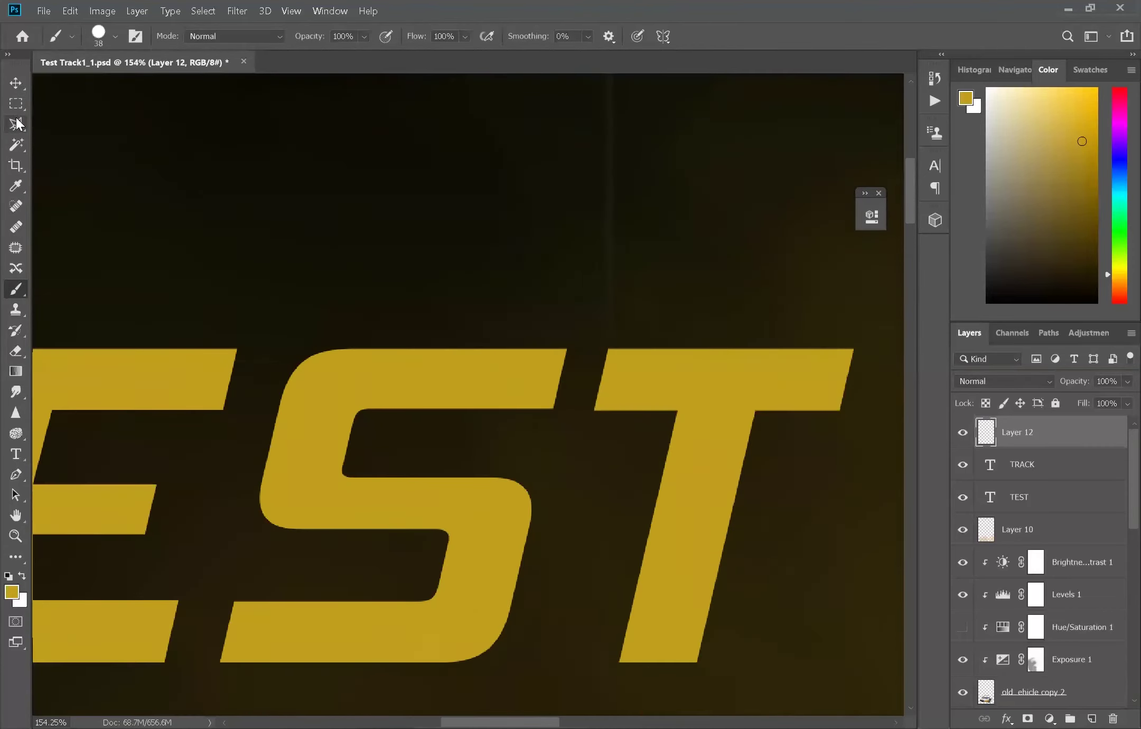
pyautogui.press('m')
pyautogui.hotkey('alt', 'BackSpace')
pyautogui.scroll(-3, 726, 400)
pyautogui.scroll(-3, 726, 399)
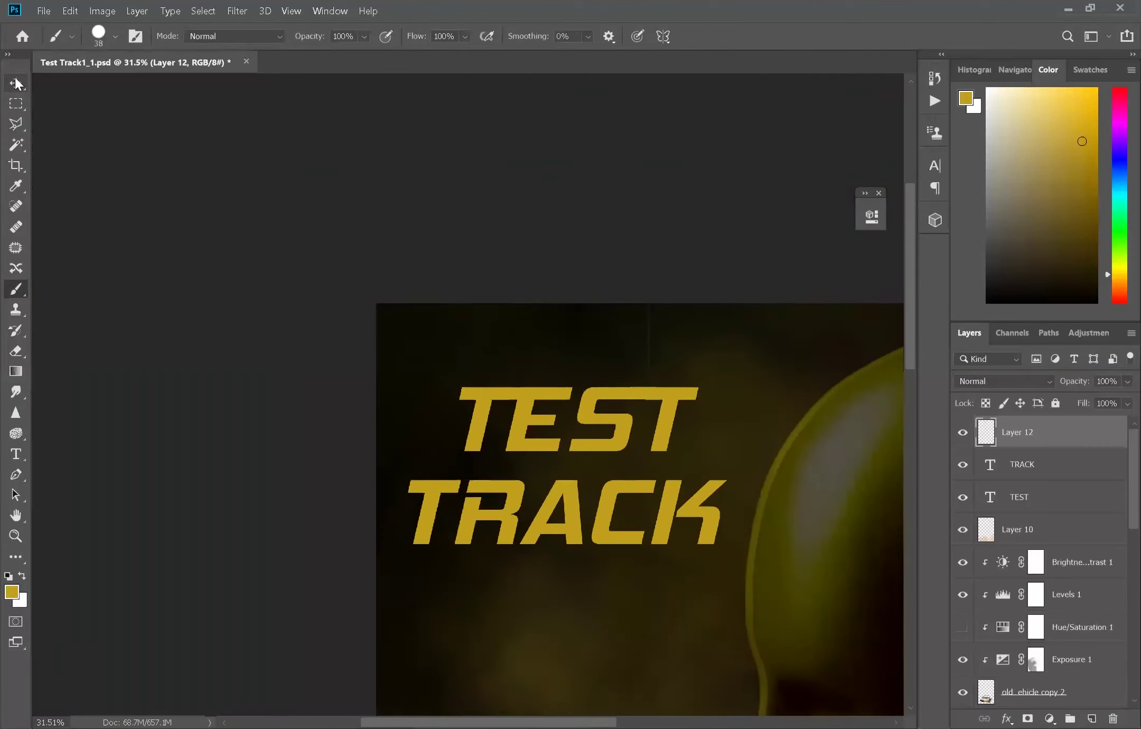
# - Select the title layers, then narrow the selection to the TEST layer
pyautogui.press('v')
pyautogui.keyDown('shift'); pyautogui.click(1019, 497); pyautogui.keyUp('shift')
pyautogui.rightClick(1096, 460)
pyautogui.click(1039, 499)
# - Convert the TEST layer to a smart object and skew it sideways
pyautogui.rightClick(1039, 502)
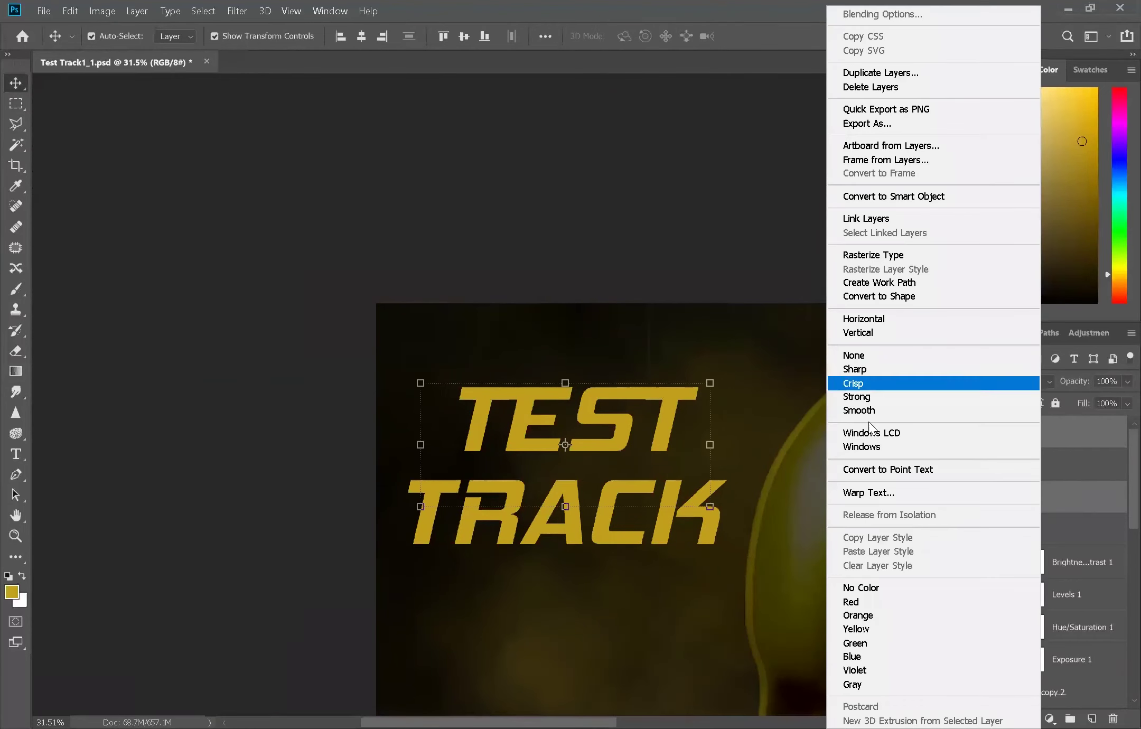
pyautogui.click(885, 198)
pyautogui.hotkey('ctrl', 't')
pyautogui.rightClick(641, 414)
pyautogui.click(687, 484)
pyautogui.moveTo(565, 383)
pyautogui.mouseDown()
pyautogui.moveTo(520, 390)
pyautogui.moveTo(590, 400)
pyautogui.mouseUp()
pyautogui.press('Return')
pyautogui.click(556, 533)
# - Skew the TRACK text to match the slant of TEST
pyautogui.hotkey('ctrl', 't')
pyautogui.moveTo(555, 465); pyautogui.dragTo(599, 472)
pyautogui.press('Return')
pyautogui.scroll(3, 448, 478)
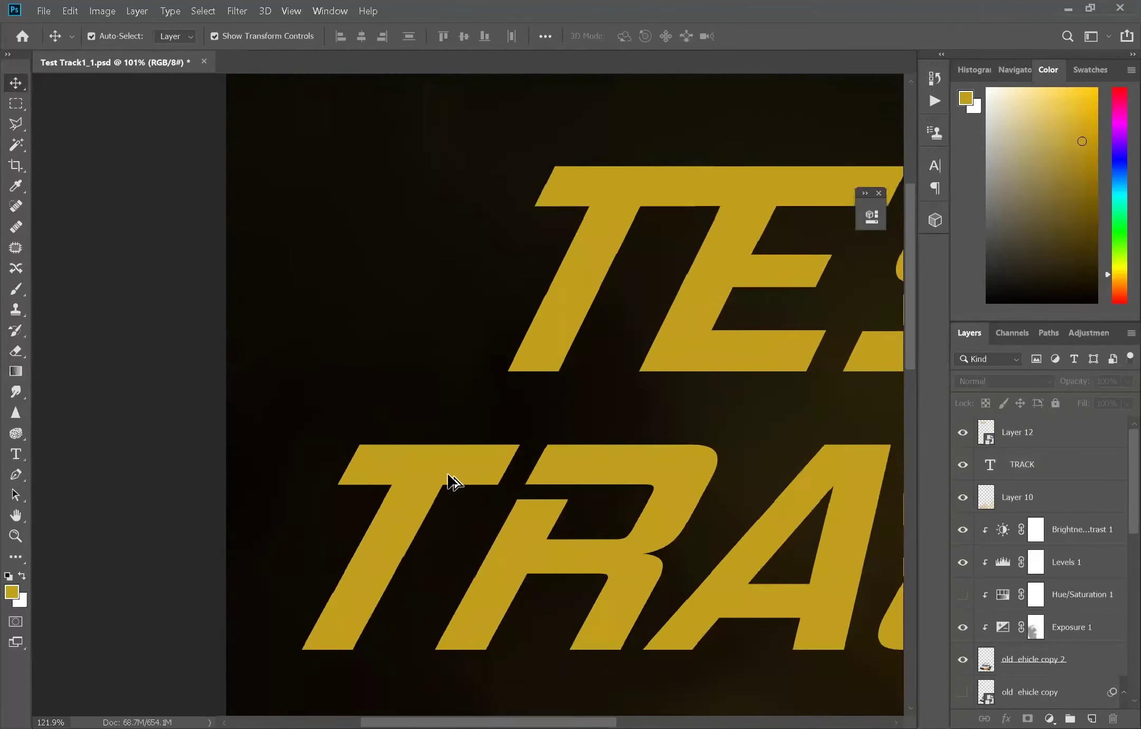
pyautogui.scroll(2, 448, 479)
# - Outline the T–R gap and paint it yellow on a new patch layer
pyautogui.press('l')
pyautogui.doubleClick(494, 491)
pyautogui.press('b')
pyautogui.rightClick(1043, 464)
pyautogui.click(1091, 718)
pyautogui.moveTo(575, 443); pyautogui.dragTo(543, 472)
# - Resize the brush and paint over the step on the yellow band's edge
pyautogui.scroll(5, 549, 449)
pyautogui.keyDown('alt'); pyautogui.rightClick(490, 483); pyautogui.keyUp('alt')
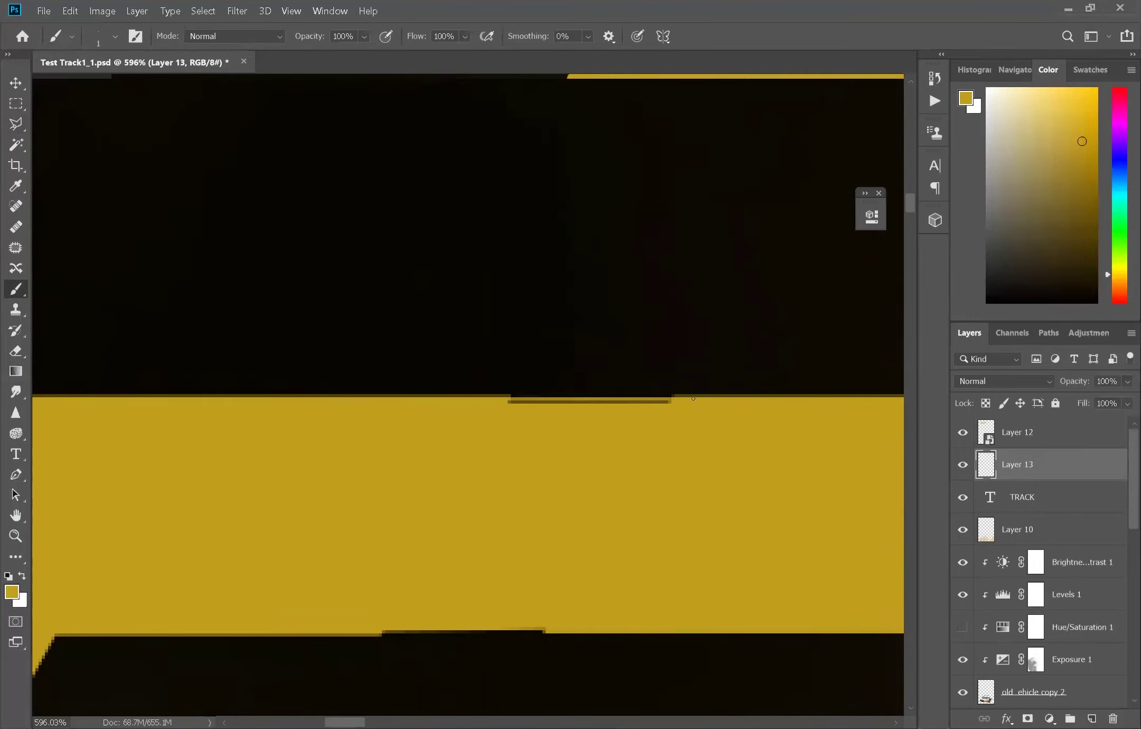
pyautogui.scroll(3, 422, 489)
pyautogui.press(']')
pyautogui.moveTo(423, 515); pyautogui.dragTo(855, 520)
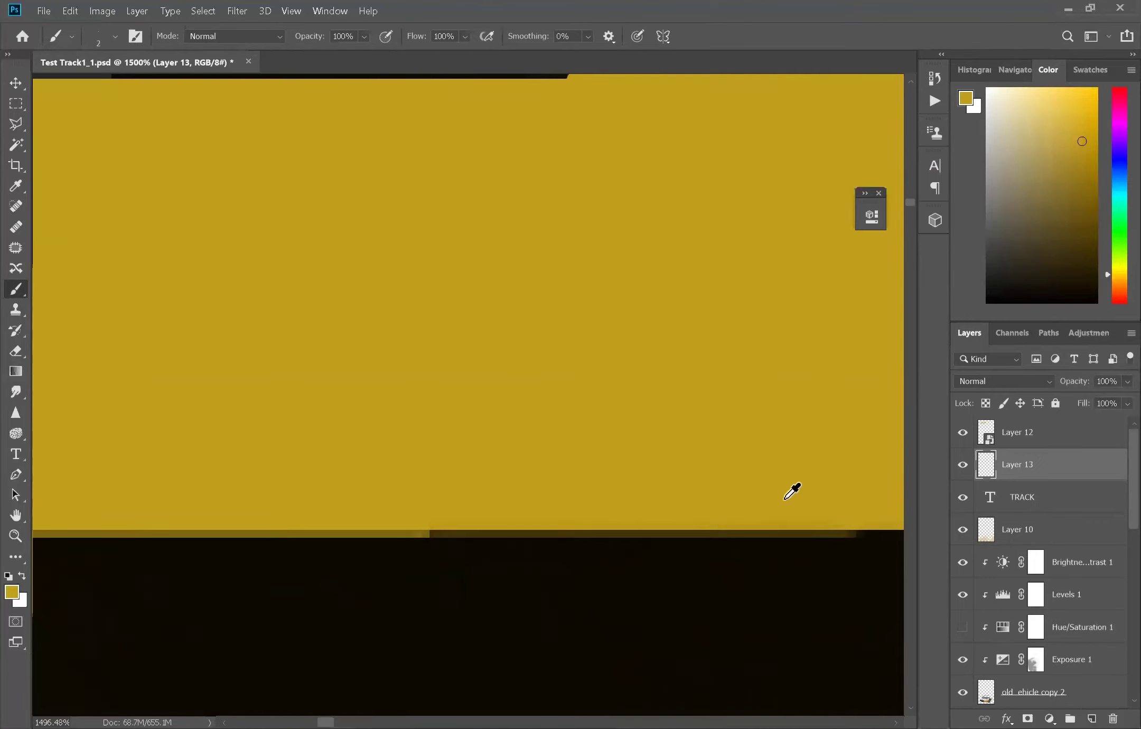
pyautogui.scroll(-10, 646, 496)
pyautogui.scroll(-4, 209, 163)
pyautogui.scroll(5, 453, 288)
pyautogui.scroll(4, 480, 266)
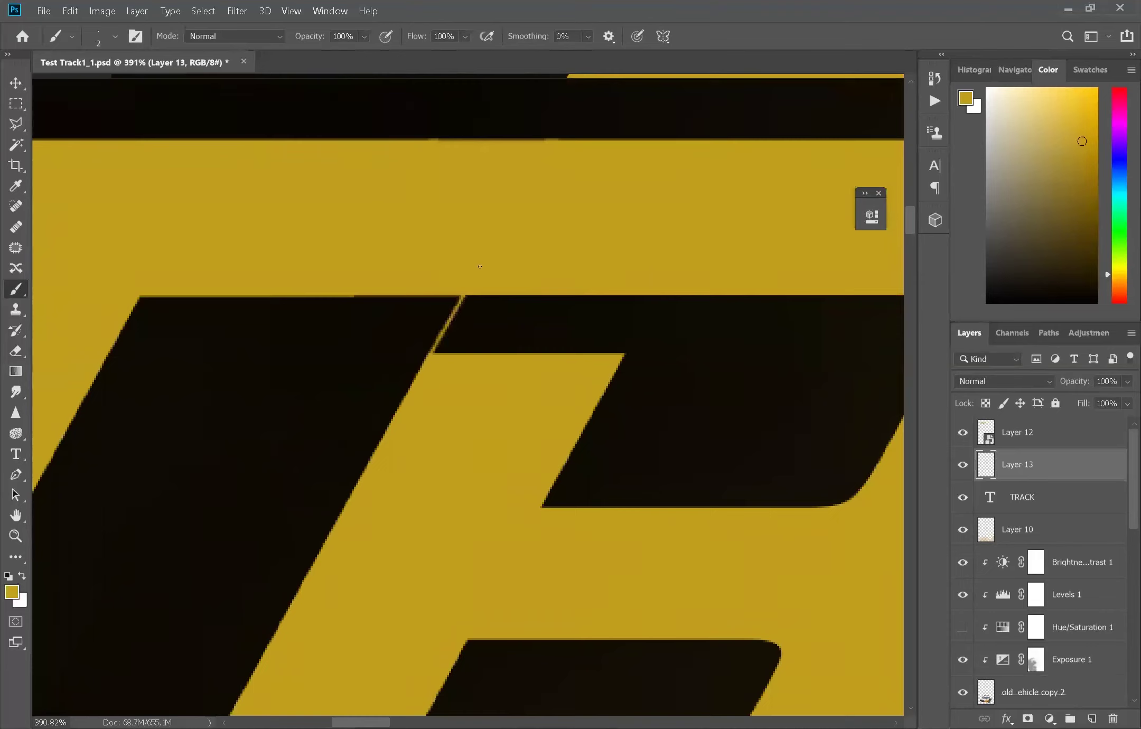
# - Paint the notches under the bar and atop the parallelogram yellow, filling the parallelogram
pyautogui.moveTo(454, 322); pyautogui.dragTo(615, 323)
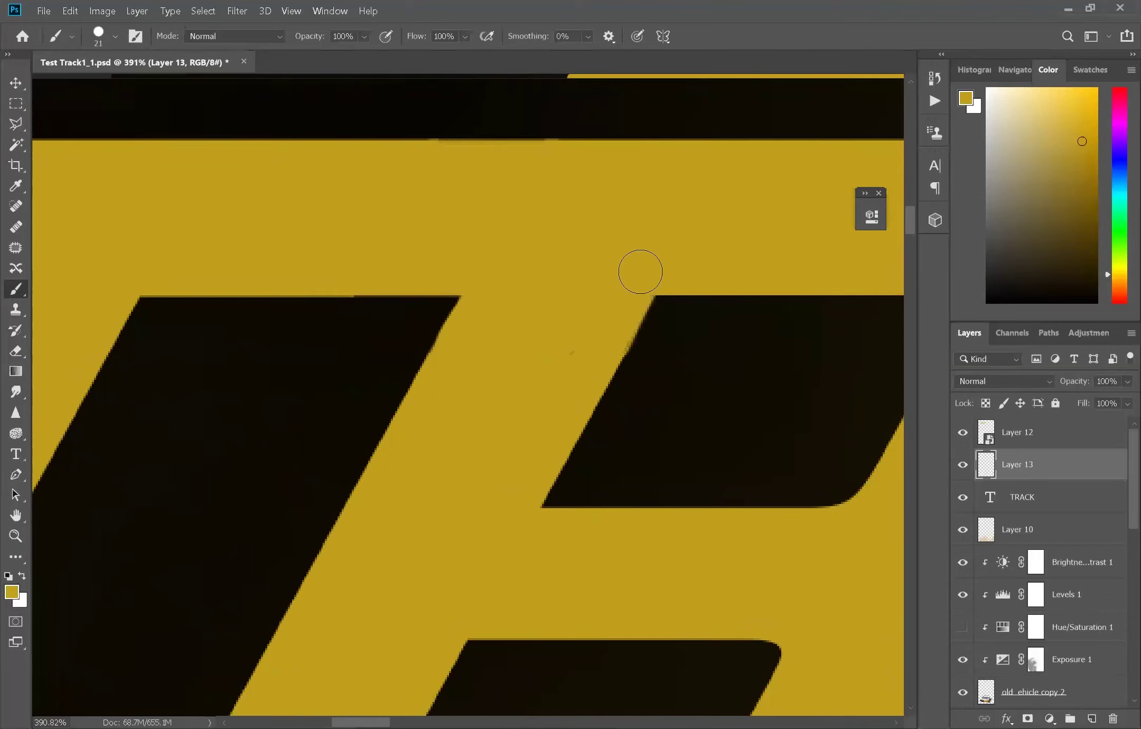
pyautogui.scroll(-5, 640, 272)
pyautogui.scroll(5, 650, 440)
pyautogui.scroll(3, 565, 377)
pyautogui.moveTo(802, 387); pyautogui.dragTo(517, 388)
pyautogui.moveTo(647, 578); pyautogui.dragTo(720, 484)
# - Select Layer 12 and set up the Smudge tool with a round brush tip
pyautogui.press('v')
pyautogui.scroll(-10, 720, 484)
pyautogui.click(352, 128)
pyautogui.click(16, 392)
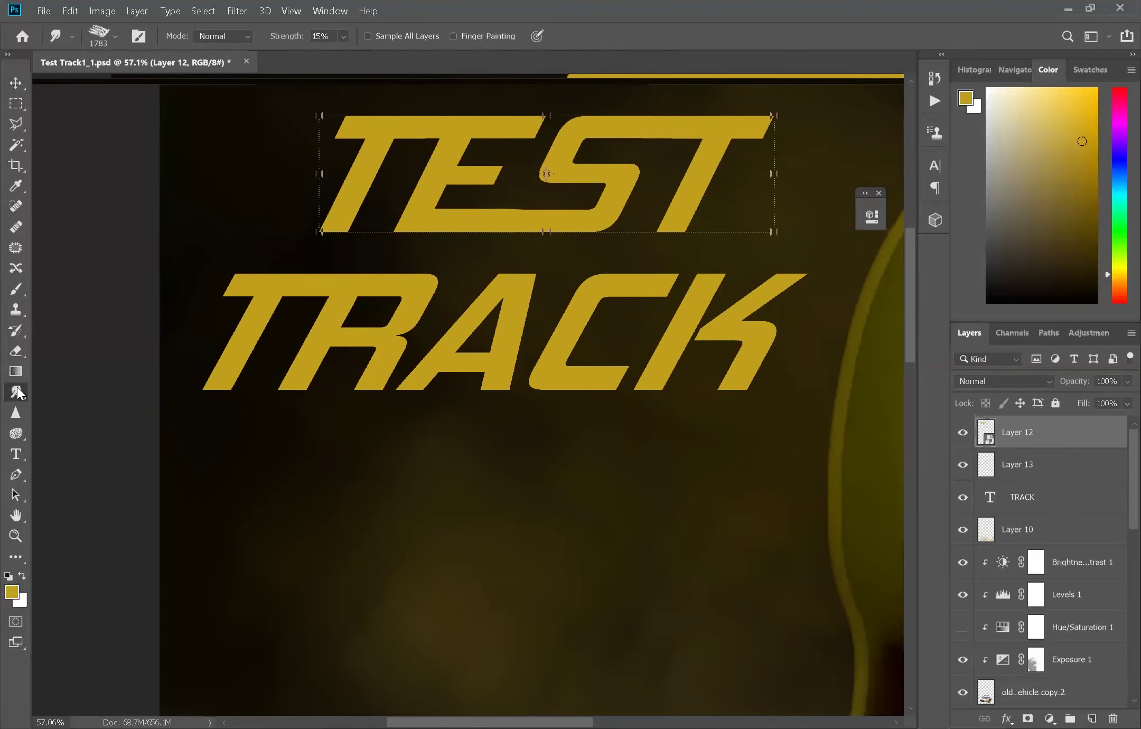
pyautogui.rightClick(138, 173)
pyautogui.doubleClick(139, 172)
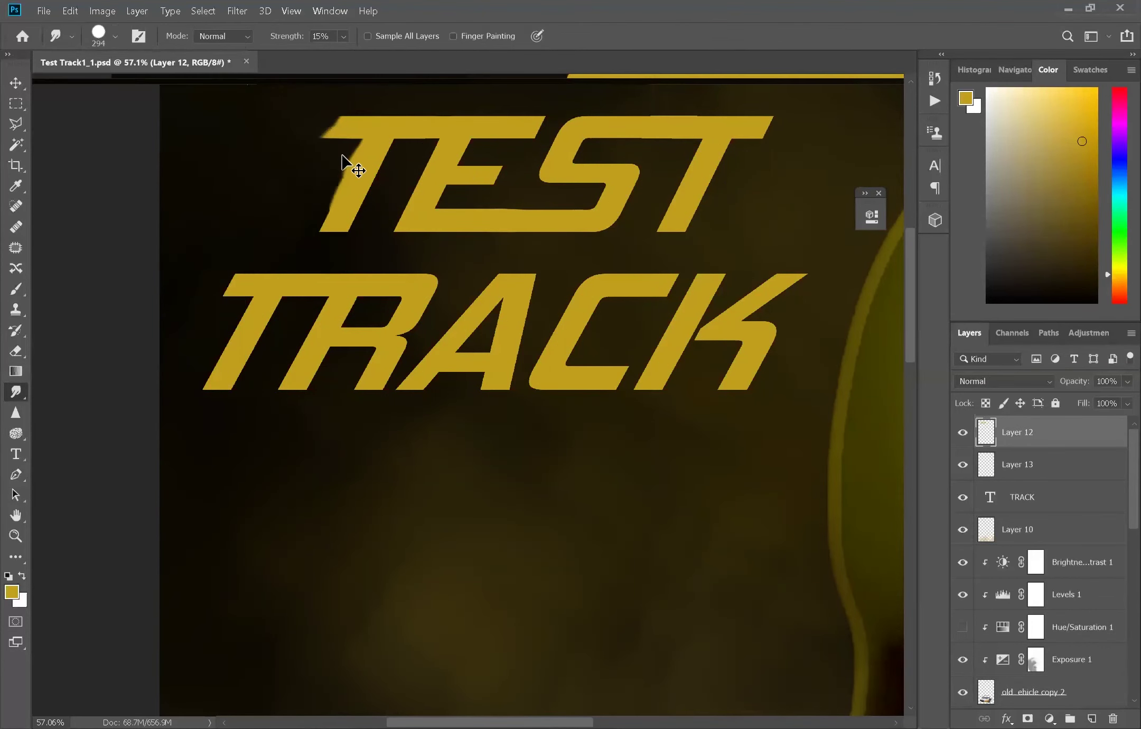
# - Merge the patch layer into the title, then cancel a Motion Blur attempt
pyautogui.rightClick(1017, 432)
pyautogui.click(918, 589)
pyautogui.click(238, 10)
pyautogui.click(484, 257)
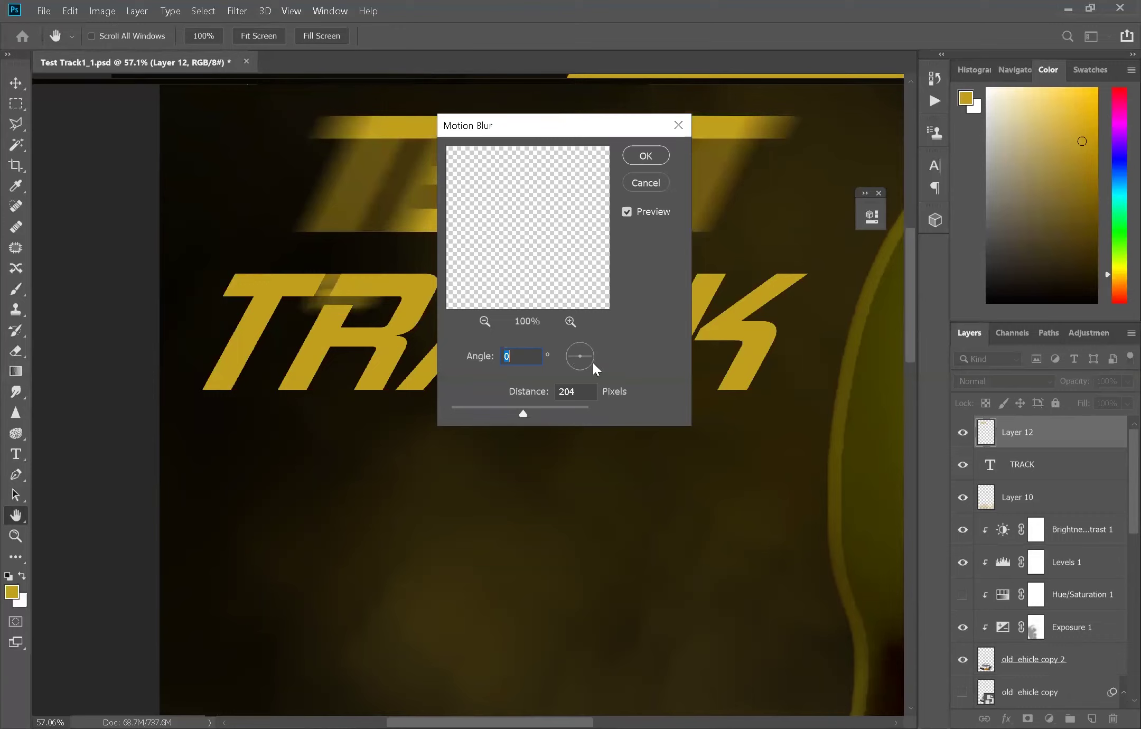
pyautogui.press('Return')
pyautogui.hotkey('ctrl', '0')
# - Merge TRACK into the title layer and move the title to the upper left
pyautogui.press('v')
pyautogui.rightClick(1016, 465)
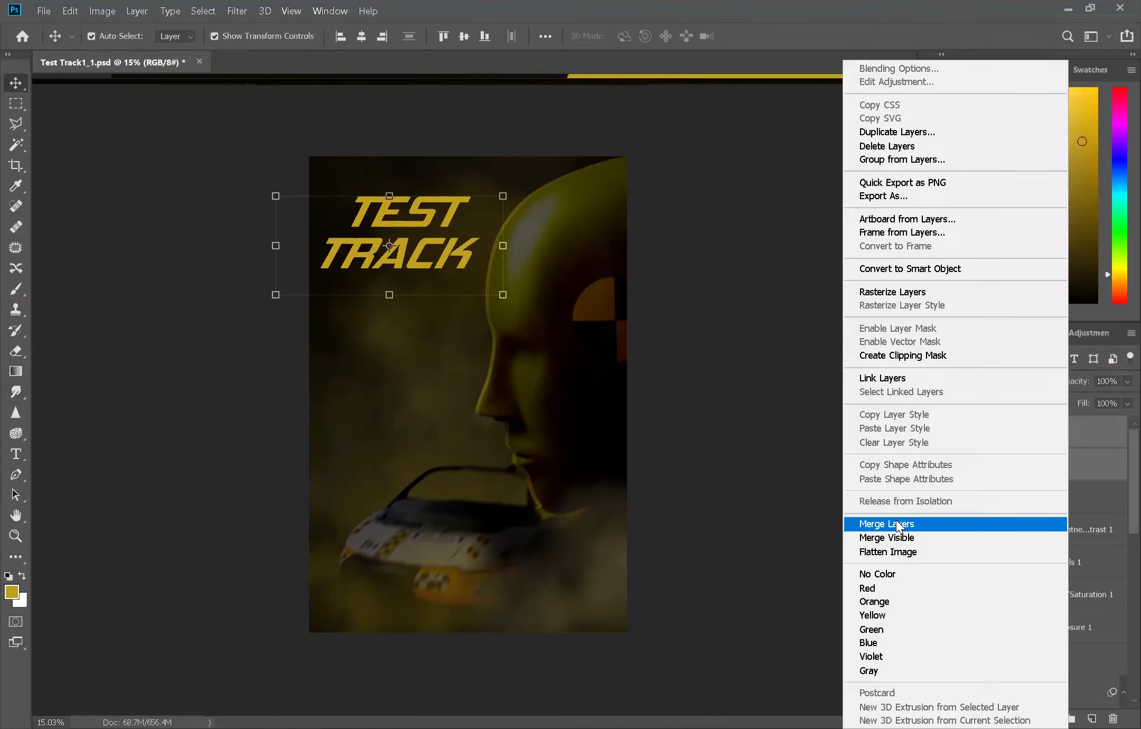
pyautogui.click(917, 596)
pyautogui.moveTo(400, 258); pyautogui.dragTo(404, 272)
pyautogui.click(1092, 719)
pyautogui.press('t')
pyautogui.scroll(2, 519, 305)
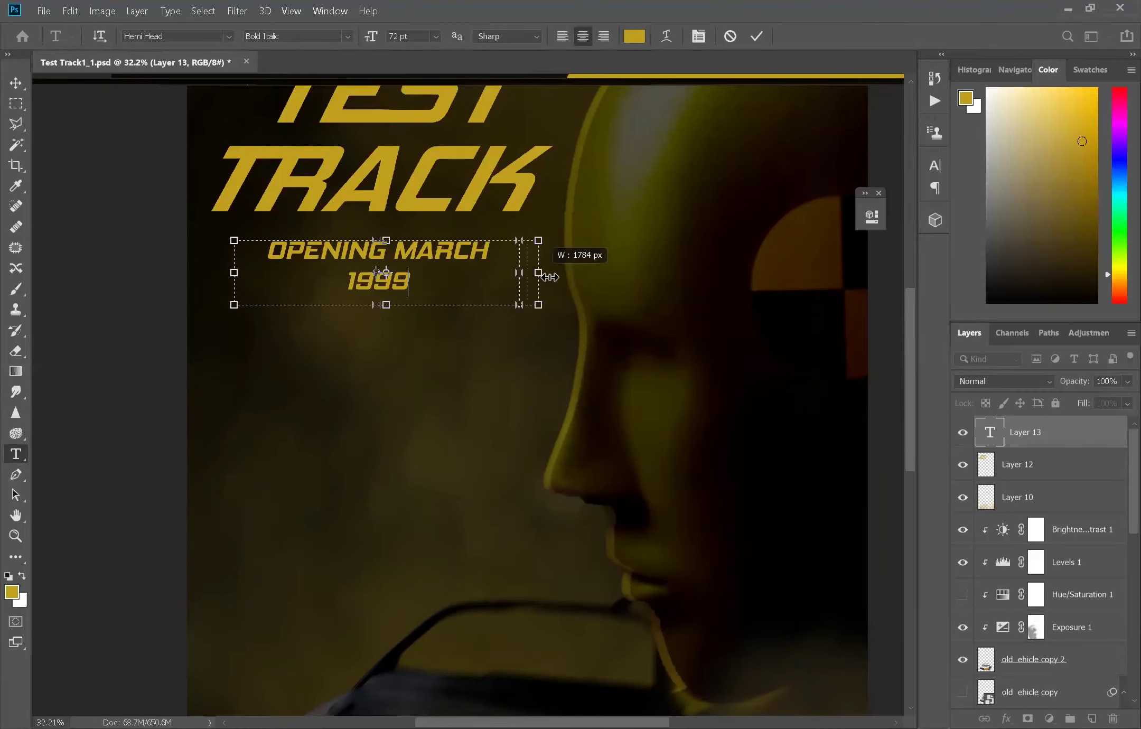
# - Widen the text box so OPENING MARCH 1999 fits on one line and commit it
pyautogui.moveTo(549, 277); pyautogui.dragTo(560, 276)
pyautogui.hotkey('ctrl', 'Return')
pyautogui.press('v')
pyautogui.hotkey('ctrl', '0')
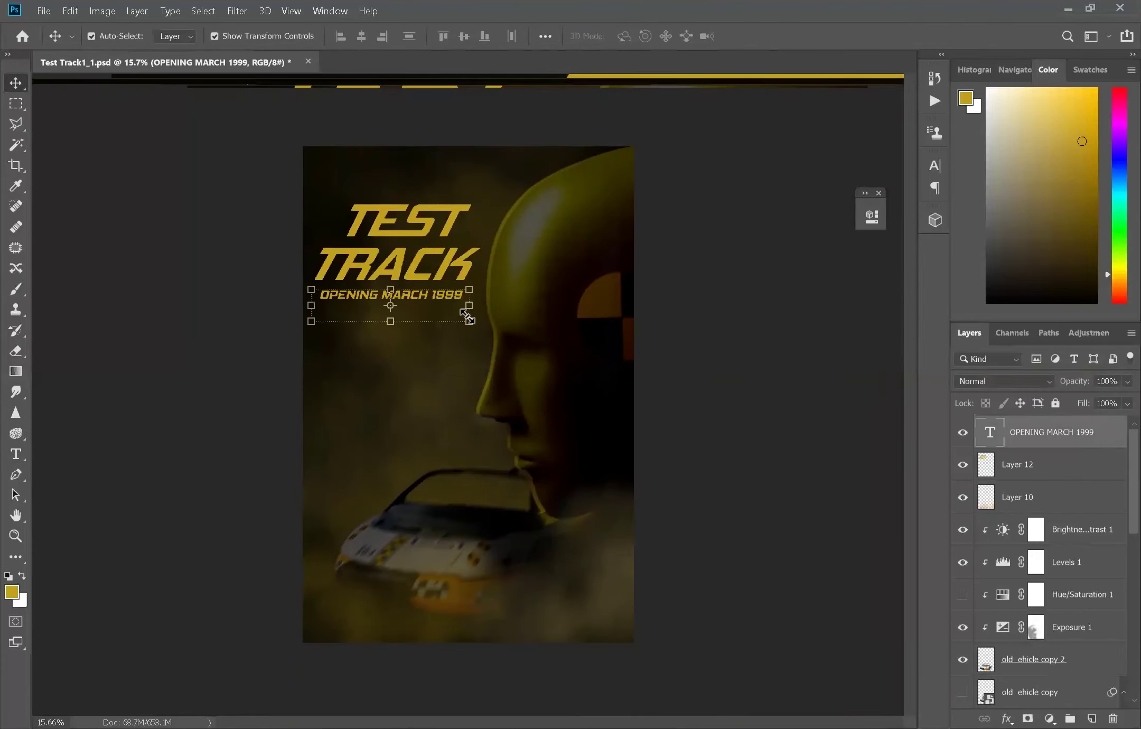
# - Place a copy of the tagline above TEST and retype it as EPCOT'S
pyautogui.moveTo(466, 316); pyautogui.dragTo(466, 210)
pyautogui.doubleClick(391, 189)
pyautogui.write("EPCOT'S")
pyautogui.hotkey('ctrl', 'Return')
pyautogui.scroll(3, 556, 402)
pyautogui.scroll(-2, 280, 381)
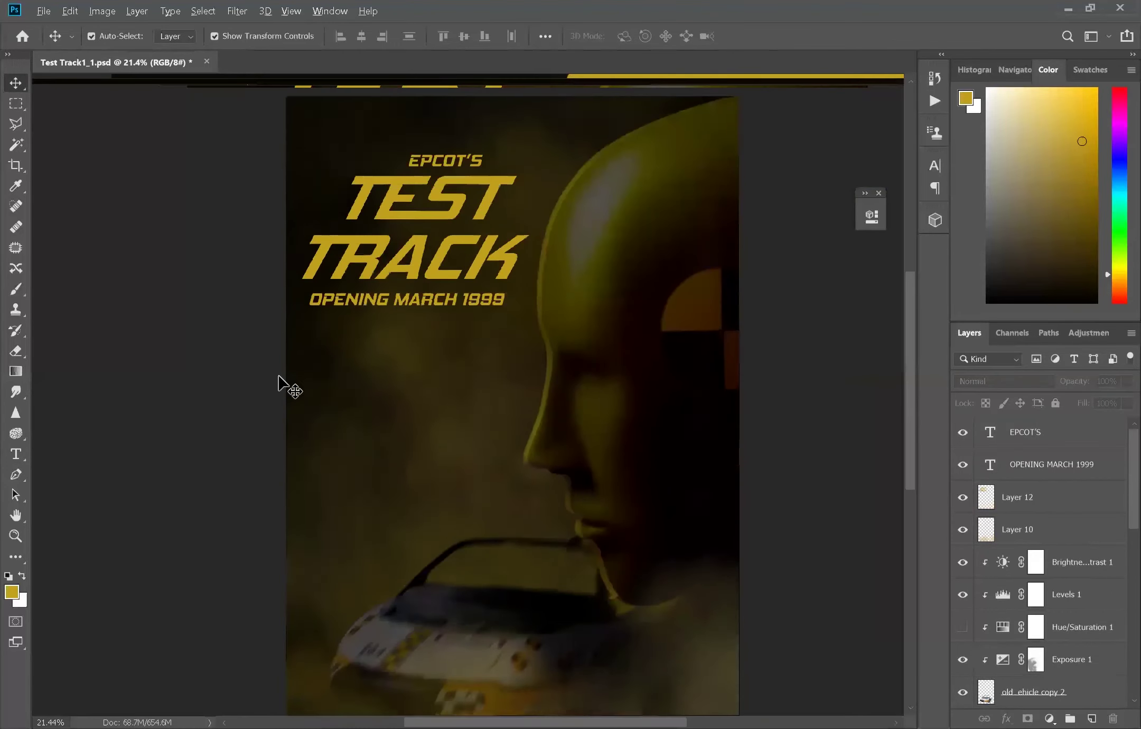
pyautogui.scroll(-1, 279, 376)
# - Place a tagline copy at the bottom as WALT DISNEY WORLD ORLANDO, removing the comma
pyautogui.moveTo(380, 282); pyautogui.dragTo(468, 660)
pyautogui.doubleClick(469, 660)
pyautogui.write('WALT DISNEY WORLD,')
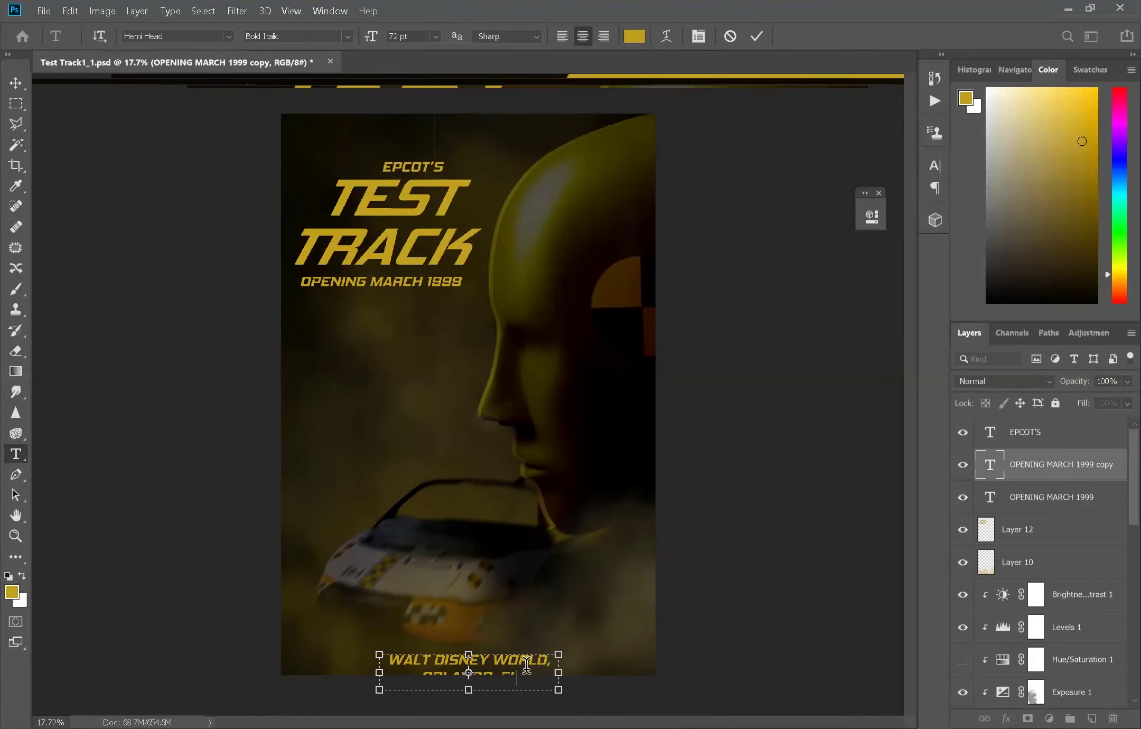
pyautogui.click(757, 36)
pyautogui.doubleClick(990, 465)
pyautogui.press('BackSpace')
pyautogui.hotkey('ctrl', 'Return')
pyautogui.scroll(-1, 840, 344)
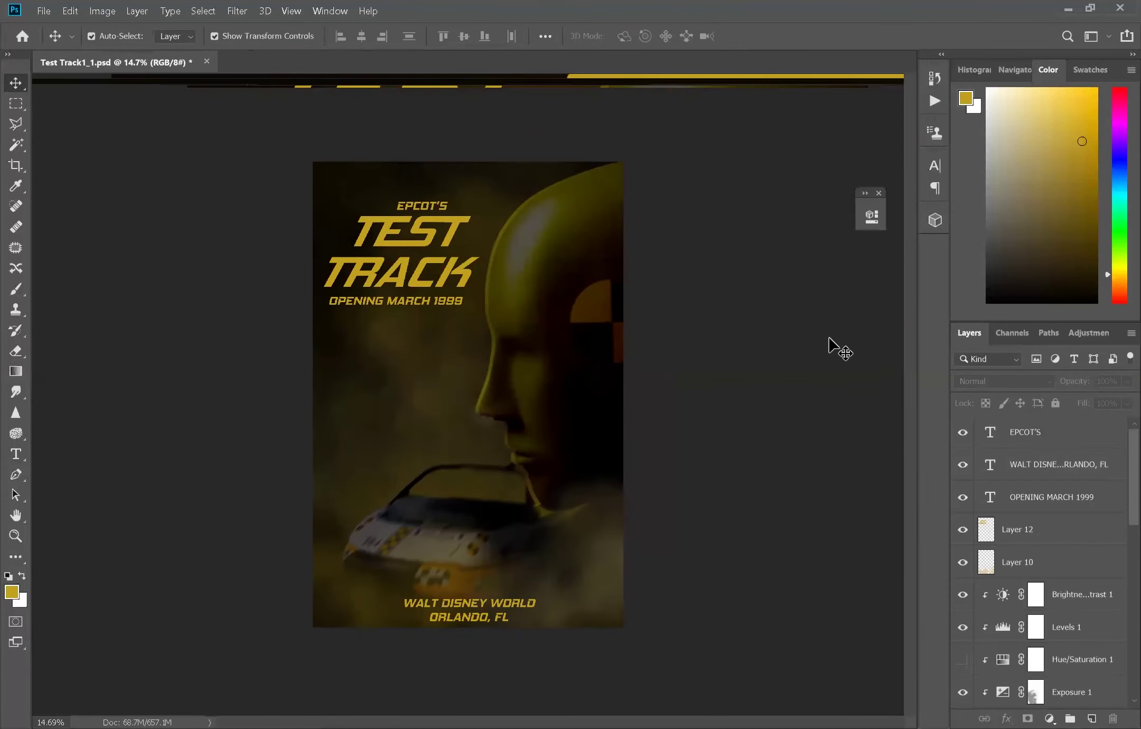
# - Reshape the crash test sign layer mask with a free transform
pyautogui.click(1014, 587)
pyautogui.hotkey('ctrl', 't')
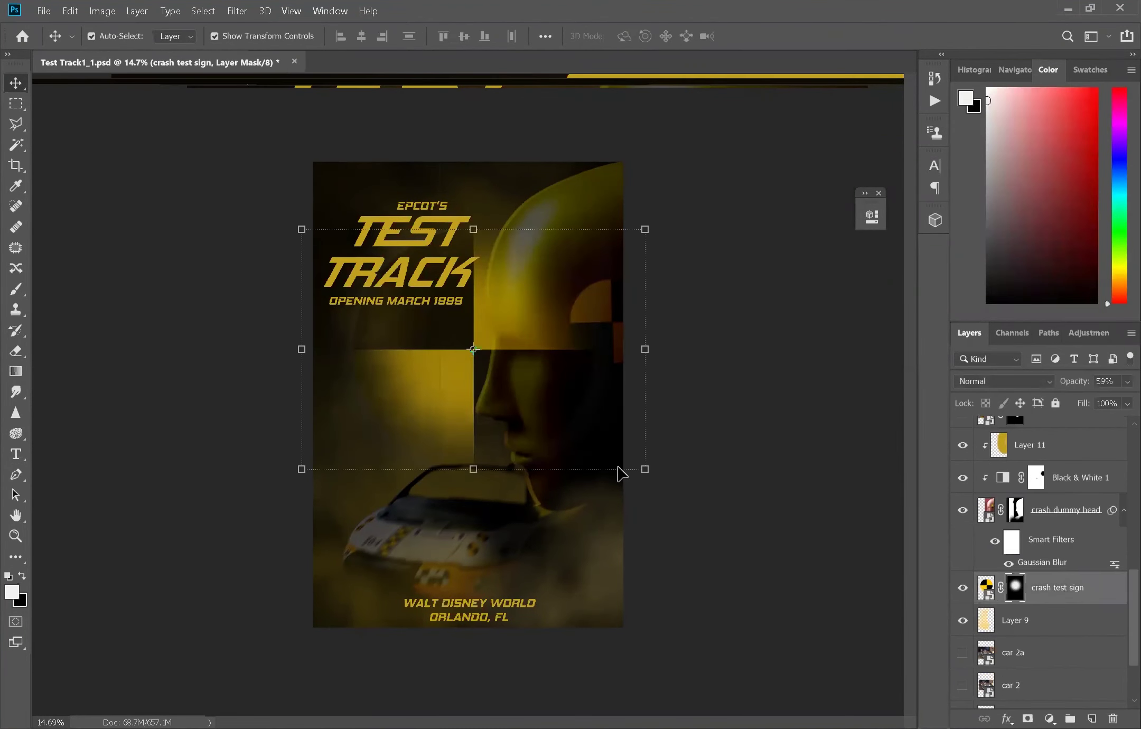
pyautogui.moveTo(619, 472); pyautogui.dragTo(460, 288)
pyautogui.press('Return')
pyautogui.press('e')
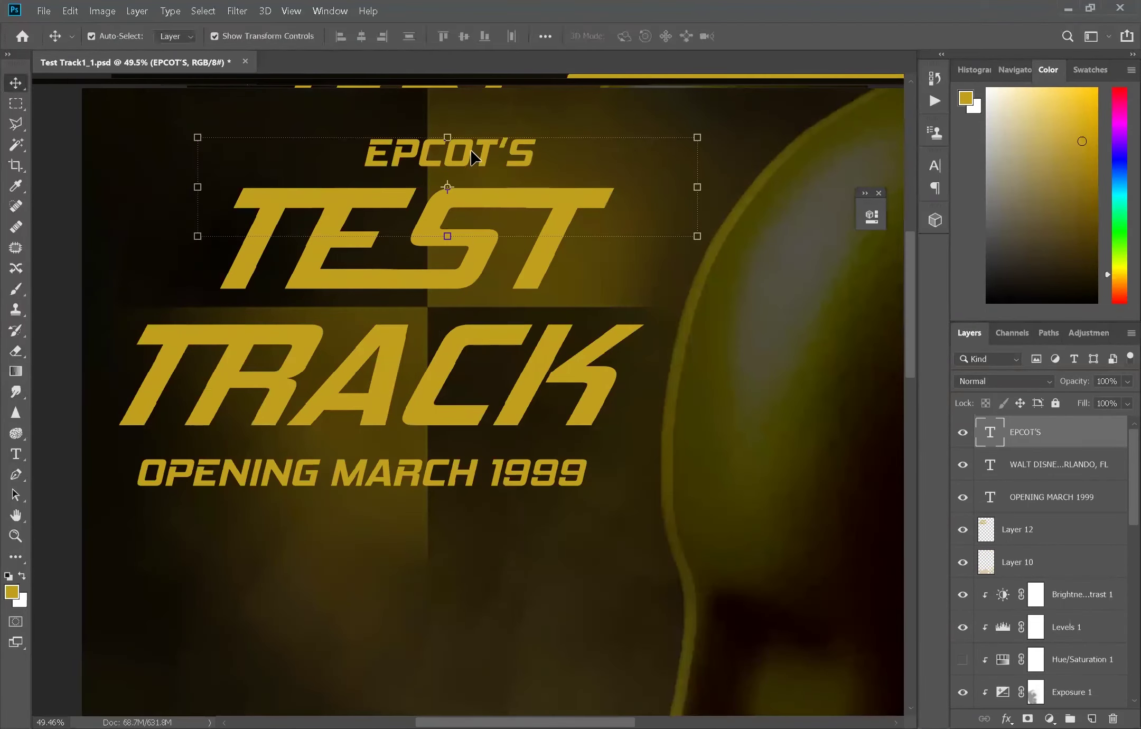
# - Skew the EPCOT'S text to match the title's slant
pyautogui.hotkey('ctrl', 't')
pyautogui.moveTo(445, 132); pyautogui.dragTo(482, 132)
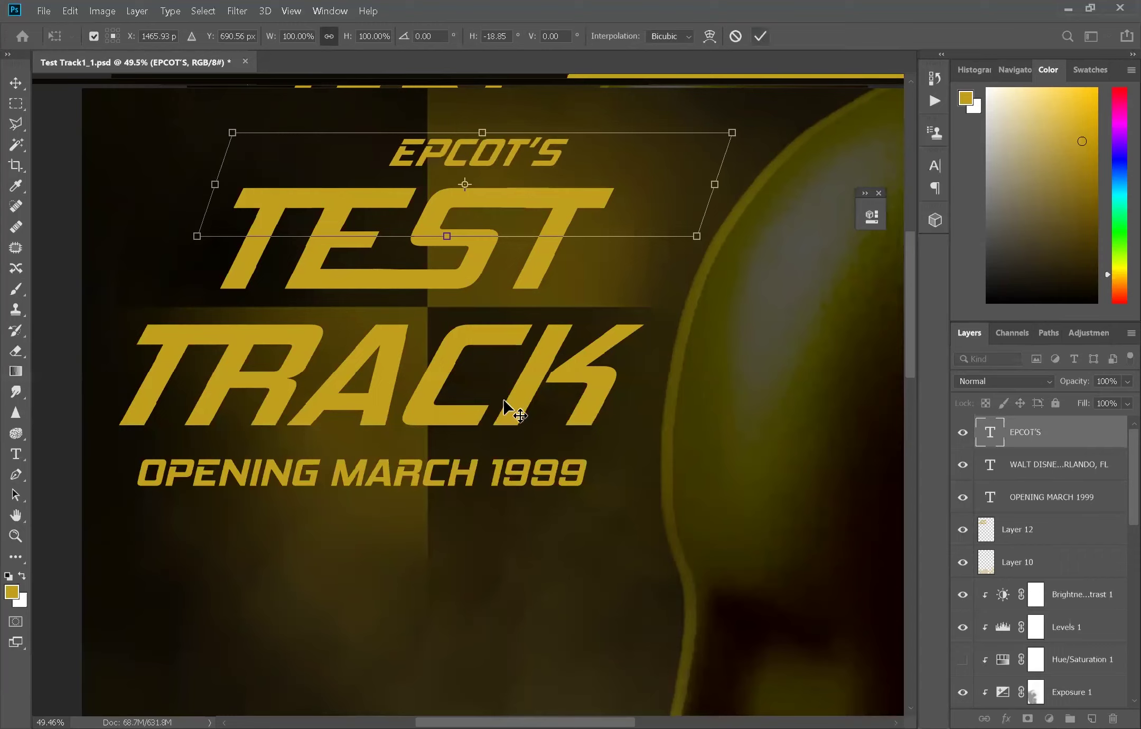
pyautogui.press('Return')
pyautogui.scroll(-3, 503, 407)
pyautogui.scroll(-1, 376, 361)
# - Move OPENING MARCH 1999 to the poster bottom and lower TEST TRACK beneath the top line
pyautogui.moveTo(420, 282)
pyautogui.mouseDown()
pyautogui.moveTo(502, 630)
pyautogui.moveTo(420, 291)
pyautogui.mouseUp()
pyautogui.press('t')
pyautogui.click(450, 180)
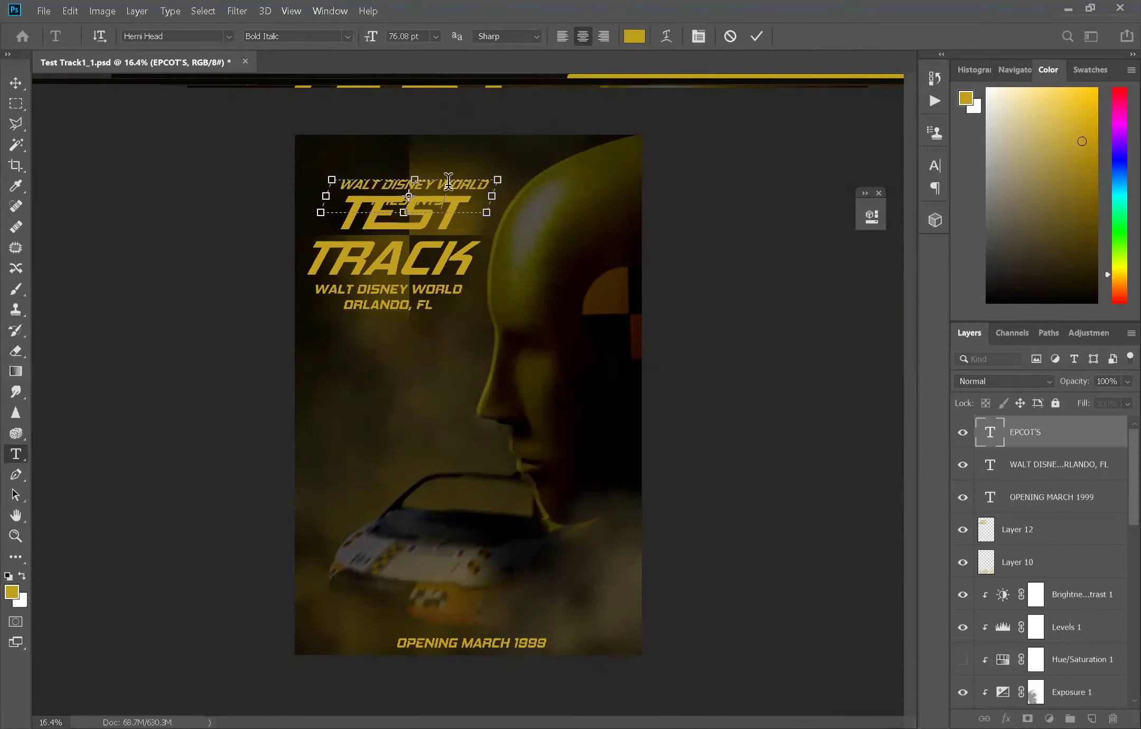
pyautogui.moveTo(448, 185)
pyautogui.mouseDown()
pyautogui.moveTo(441, 225)
pyautogui.moveTo(454, 226)
pyautogui.mouseUp()
pyautogui.scroll(-3, 1117, 515)
# - Select Layer 9 and pick a new large brush preset
pyautogui.scroll(-3, 1116, 515)
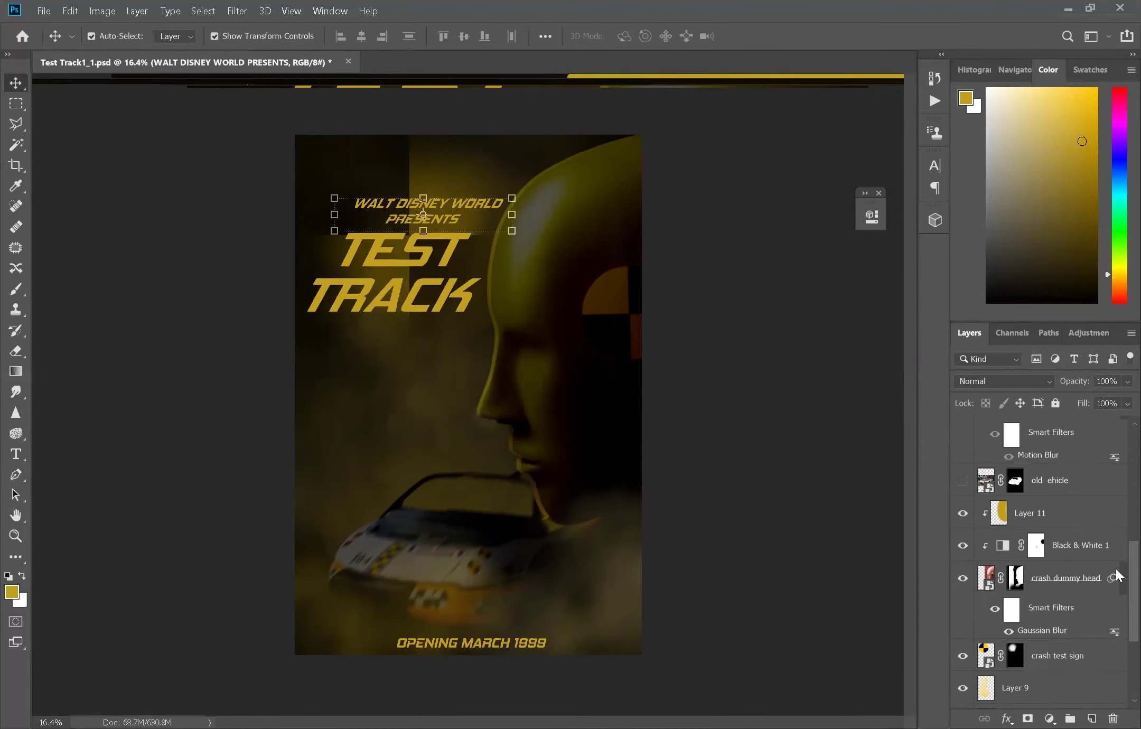
pyautogui.click(1056, 619)
pyautogui.press('e')
pyautogui.hotkey('alt', '[')
pyautogui.press('b')
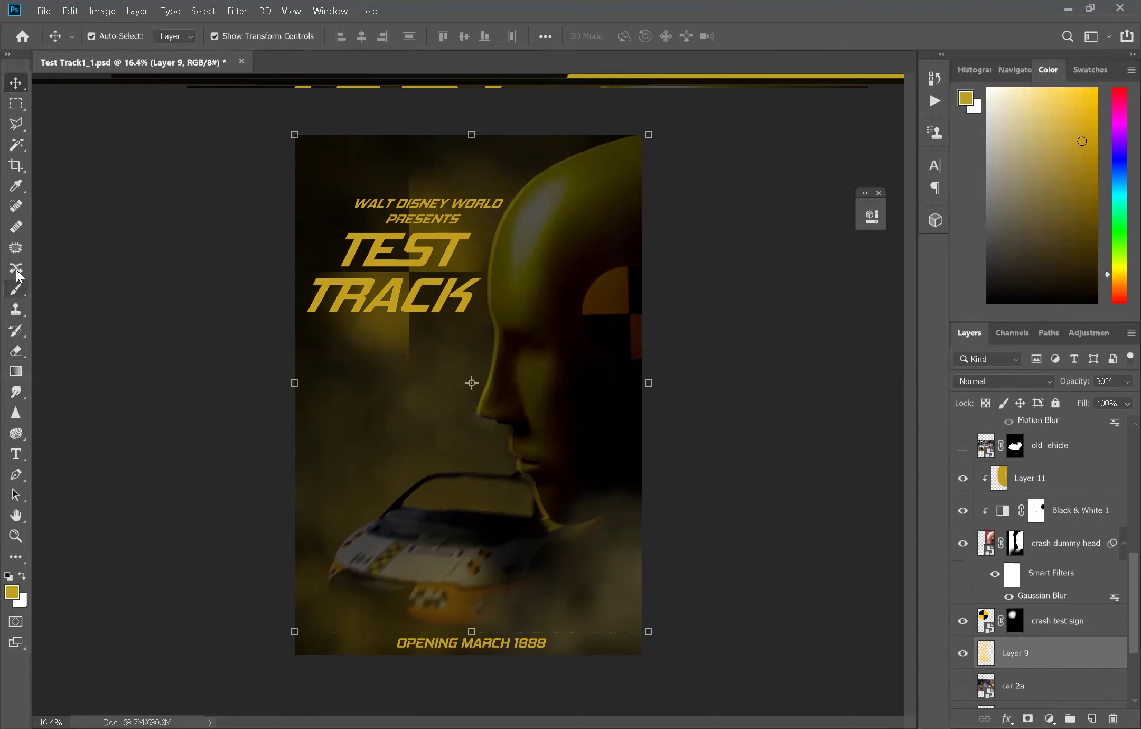
pyautogui.click(115, 36)
pyautogui.scroll(-5, 84, 296)
pyautogui.doubleClick(66, 274)
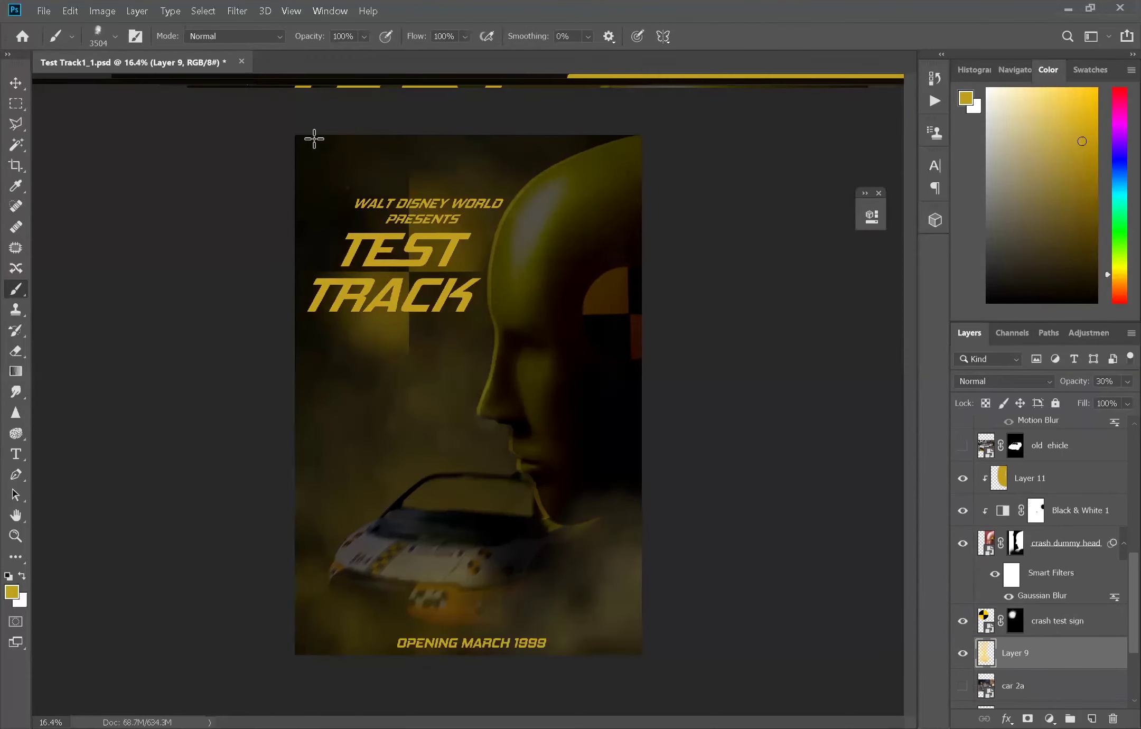
# - Nudge the OPENING MARCH 1999 line up slightly with the Move tool
pyautogui.press('v')
pyautogui.click(84, 155)
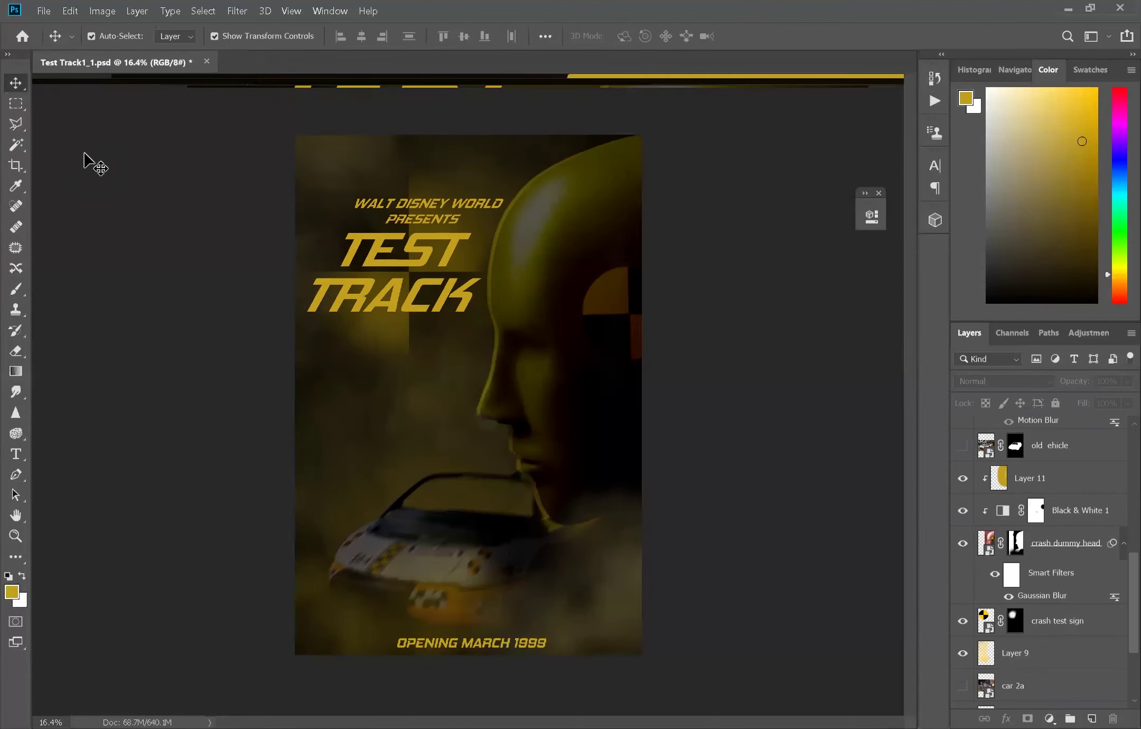
pyautogui.moveTo(470, 642); pyautogui.dragTo(470, 636)
pyautogui.write('BUCKLE UP...')
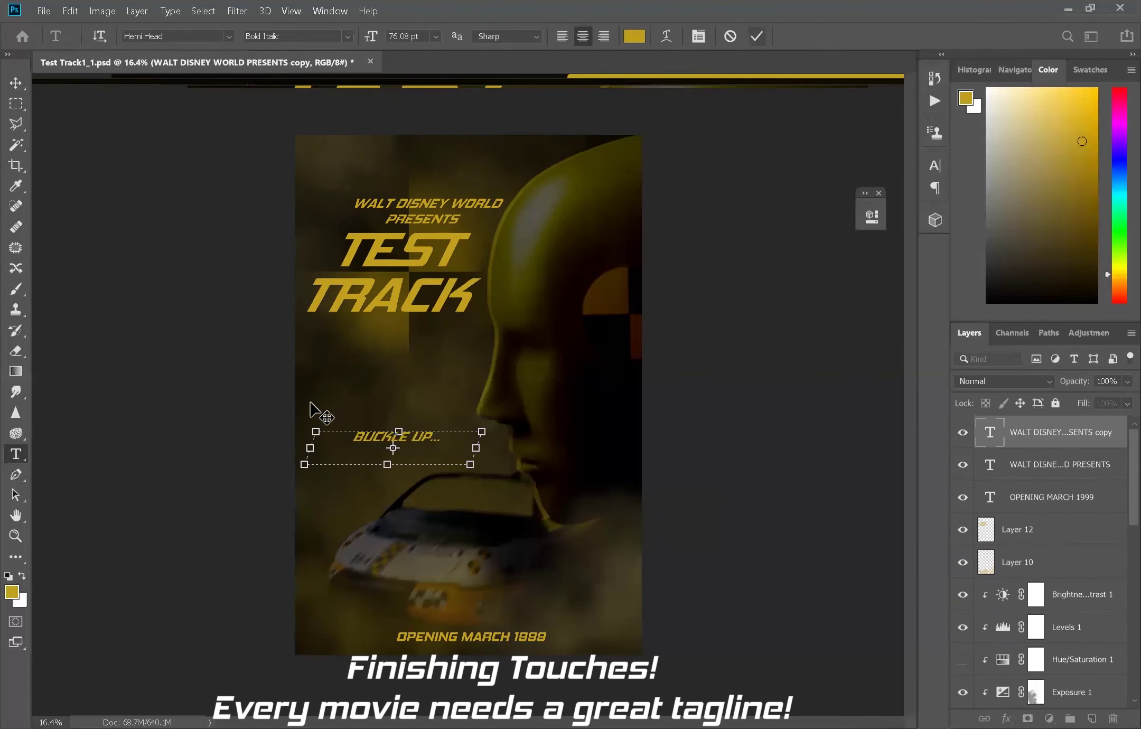
# - Enlarge the BUCKLE UP... tagline, shift it left, and slant it
pyautogui.moveTo(312, 409); pyautogui.dragTo(522, 466)
pyautogui.hotkey('ctrl', 'Return')
pyautogui.press('v')
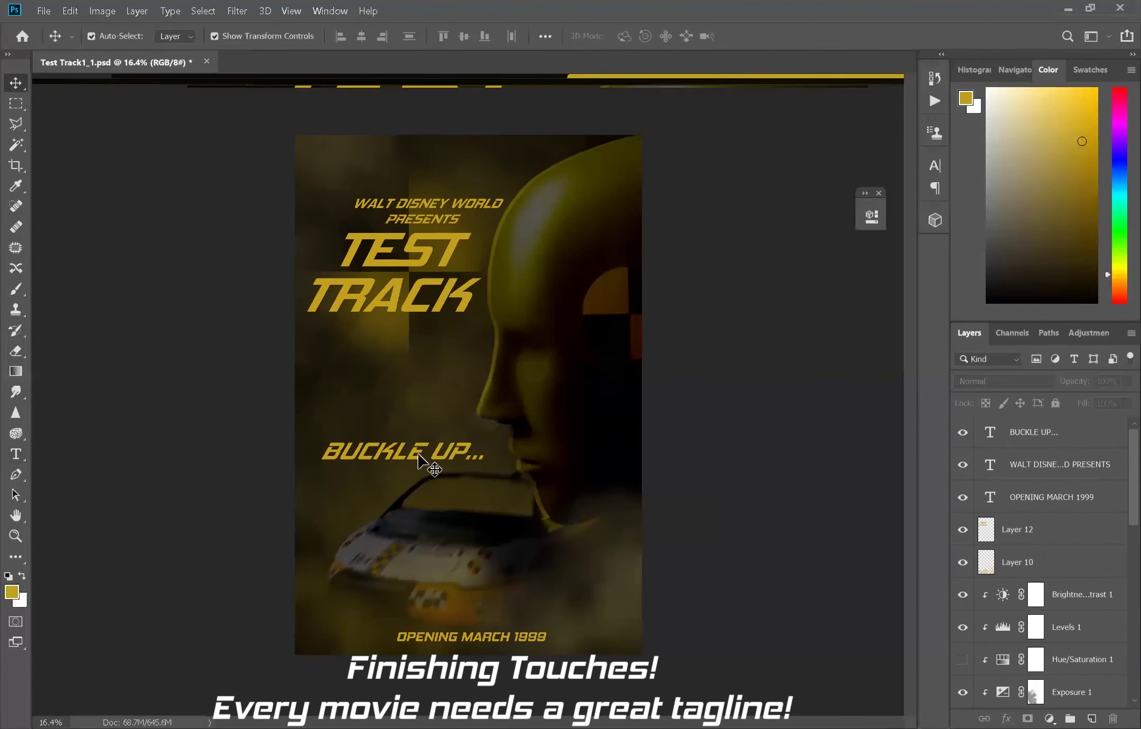
pyautogui.hotkey('ctrl', 't')
pyautogui.moveTo(396, 427); pyautogui.dragTo(415, 433)
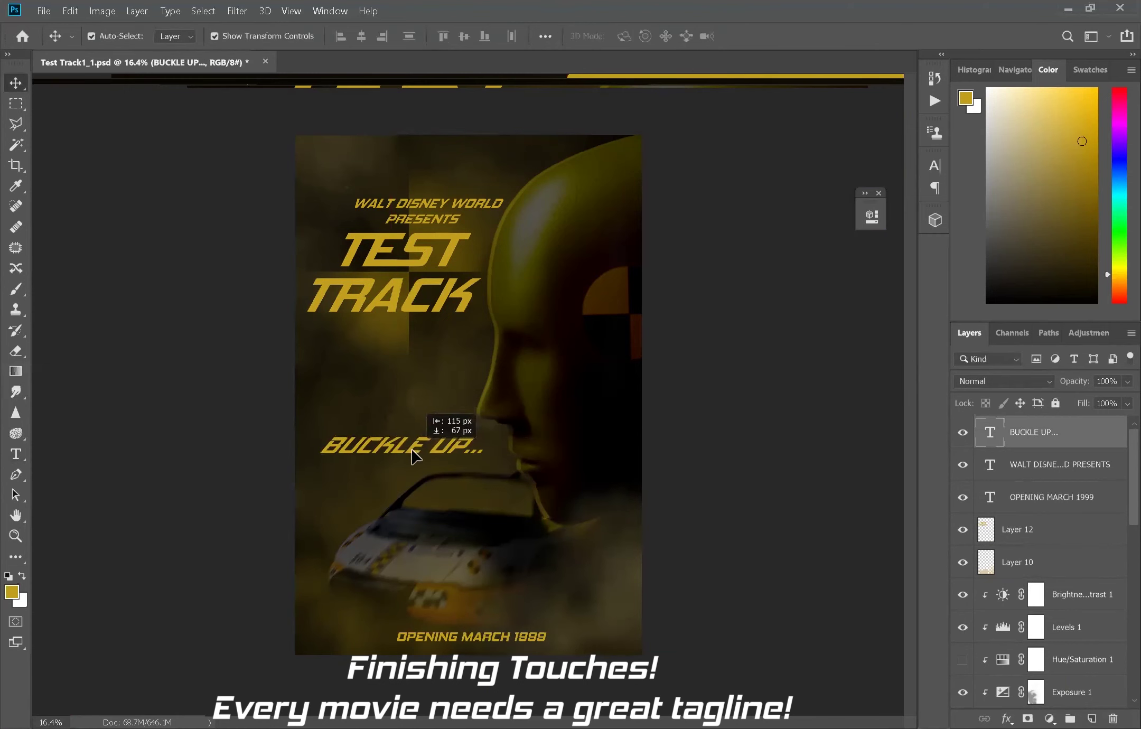
# - Leave the tagline colour unchanged and move the title block up about 37 px
pyautogui.click(634, 36)
pyautogui.click(1021, 76)
pyautogui.click(393, 275)
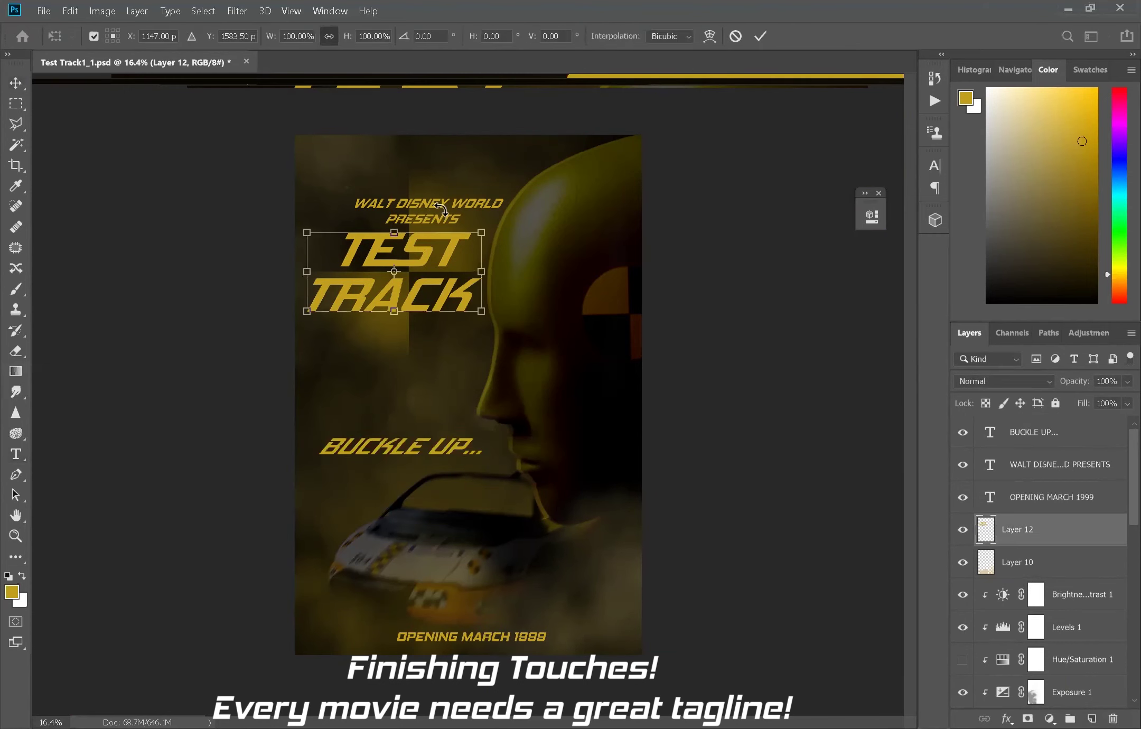
pyautogui.click(423, 209)
pyautogui.keyDown('shift'); pyautogui.click(455, 246); pyautogui.keyUp('shift')
pyautogui.moveTo(456, 246); pyautogui.dragTo(455, 227)
# - Nudge the BUCKLE UP... tagline up and to the left
pyautogui.click(408, 327)
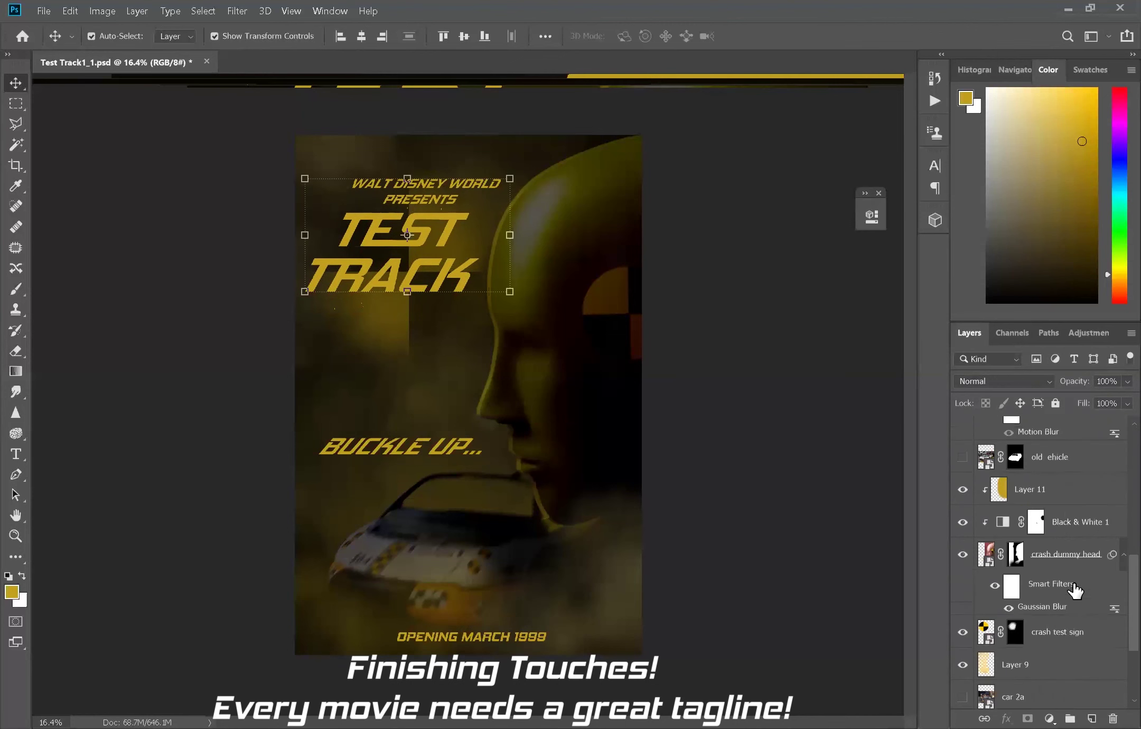
pyautogui.click(787, 465)
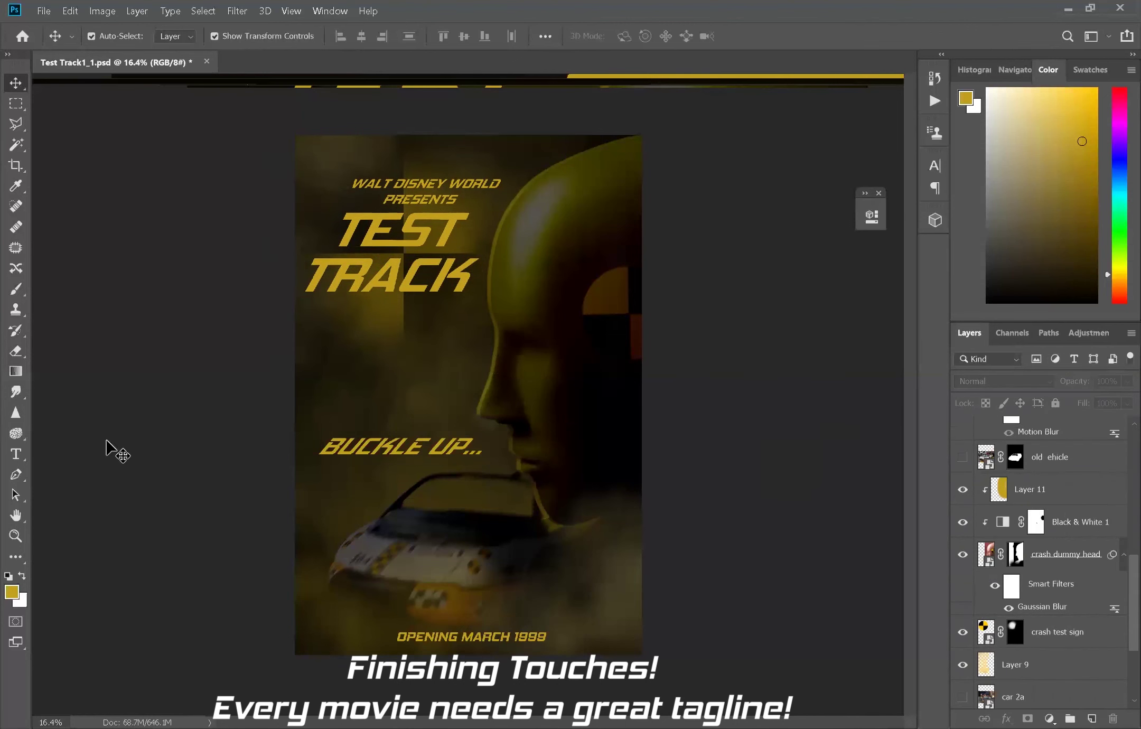
pyautogui.moveTo(401, 446); pyautogui.dragTo(395, 442)
pyautogui.click(237, 369)
# - Open the Save As window, then dismiss it without saving
pyautogui.click(43, 11)
pyautogui.click(247, 176)
pyautogui.click(44, 10)
pyautogui.click(295, 215)
pyautogui.hotkey('ctrl', 'shift', 's')
pyautogui.click(210, 446)
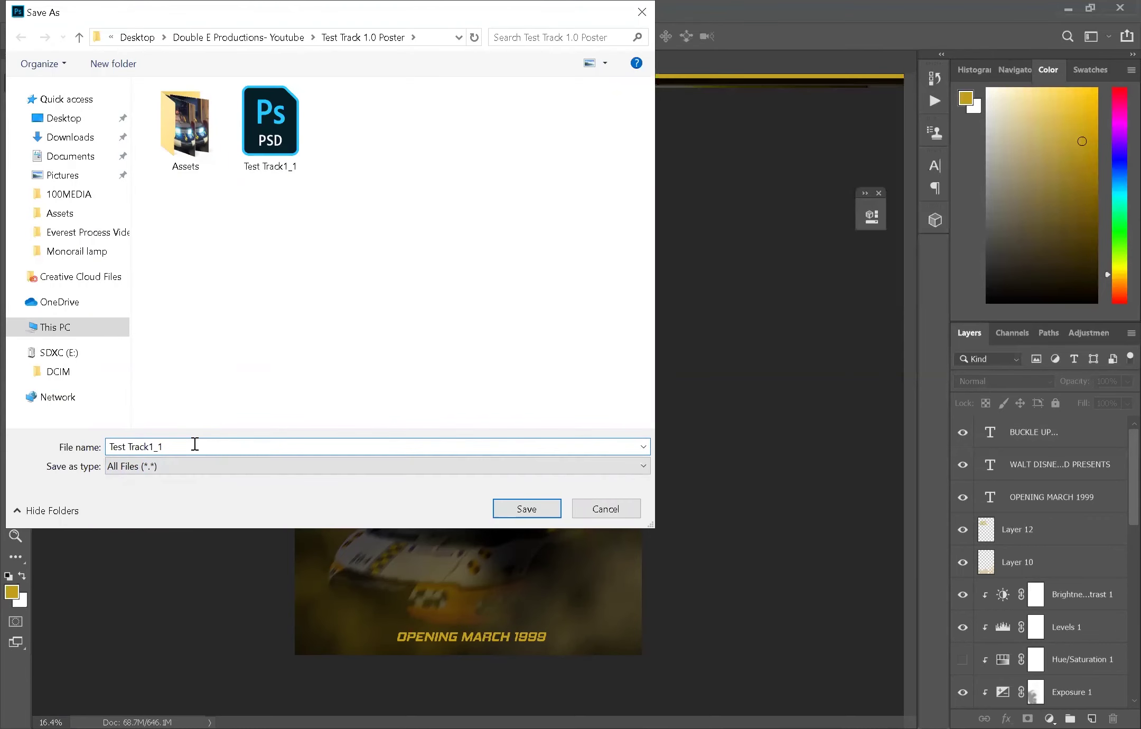
pyautogui.press('Escape')
# - Try a different font size on the BUCKLE UP... tagline, then revert it
pyautogui.click(1043, 437)
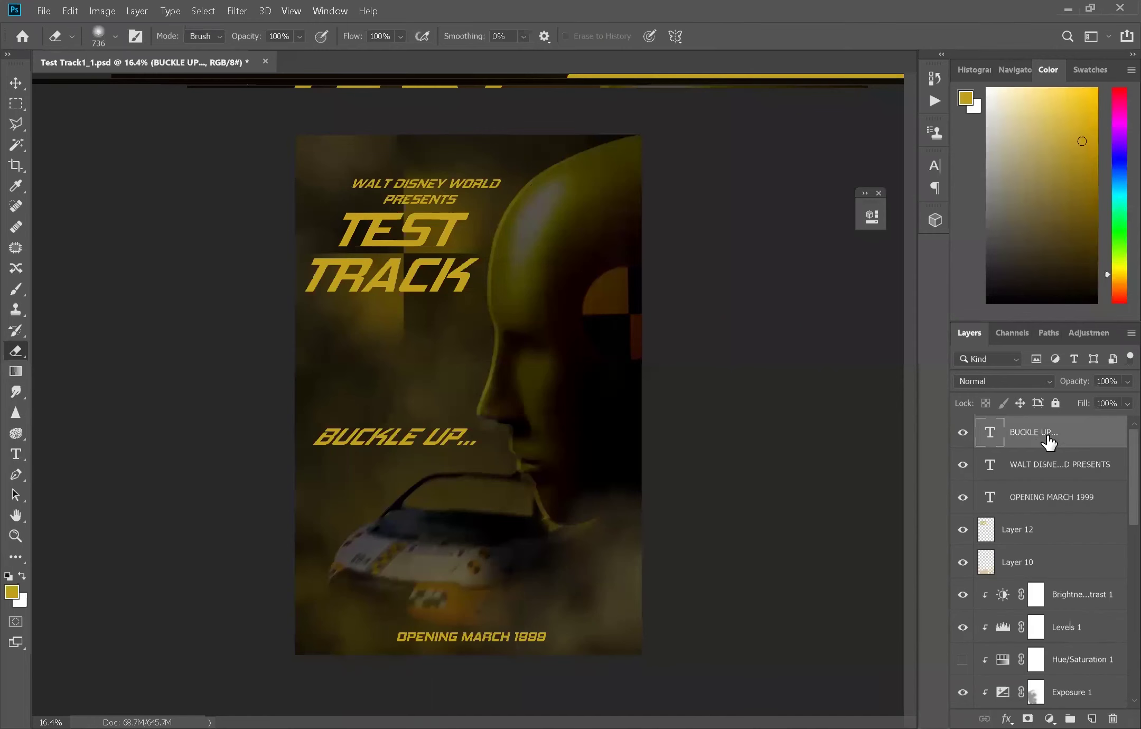
pyautogui.press('t')
pyautogui.hotkey('ctrl', 'a')
pyautogui.click(436, 36)
pyautogui.click(446, 145)
pyautogui.press('Escape')
# - Reposition the two-line tagline, undoing and redoing the final move
pyautogui.press('v')
pyautogui.moveTo(435, 459)
pyautogui.mouseDown()
pyautogui.moveTo(447, 446)
pyautogui.moveTo(417, 327)
pyautogui.moveTo(430, 355)
pyautogui.mouseUp()
pyautogui.moveTo(421, 379); pyautogui.dragTo(407, 459)
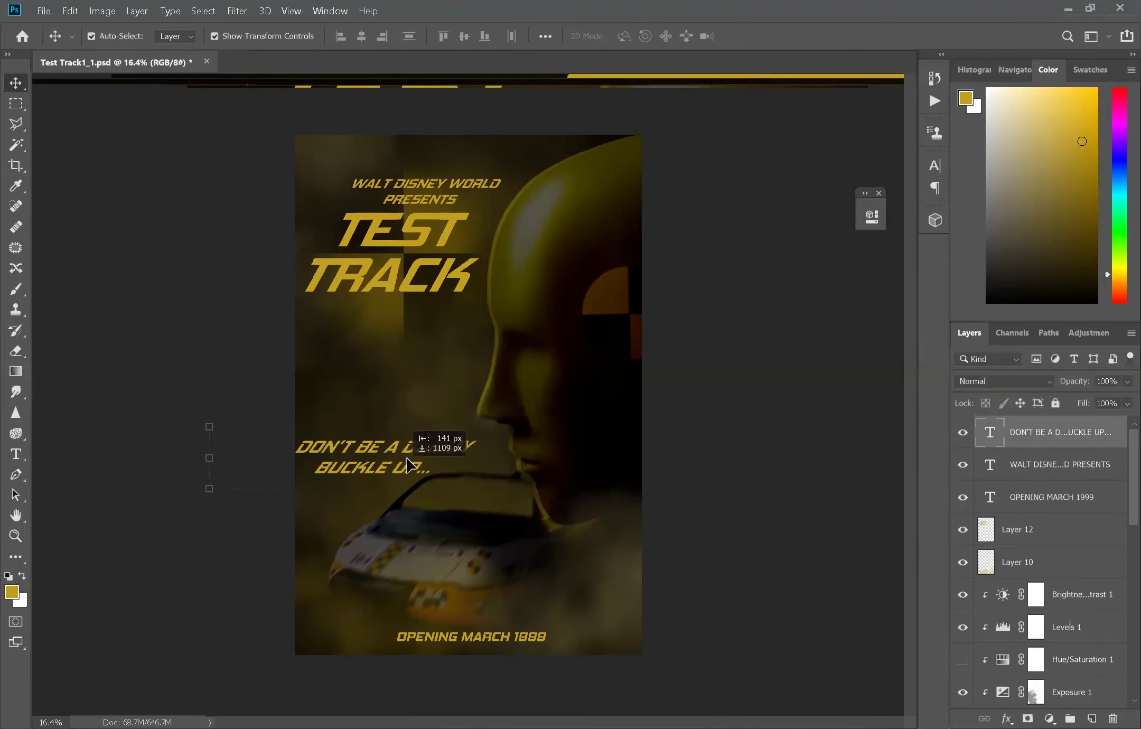
pyautogui.hotkey('ctrl', 'z')
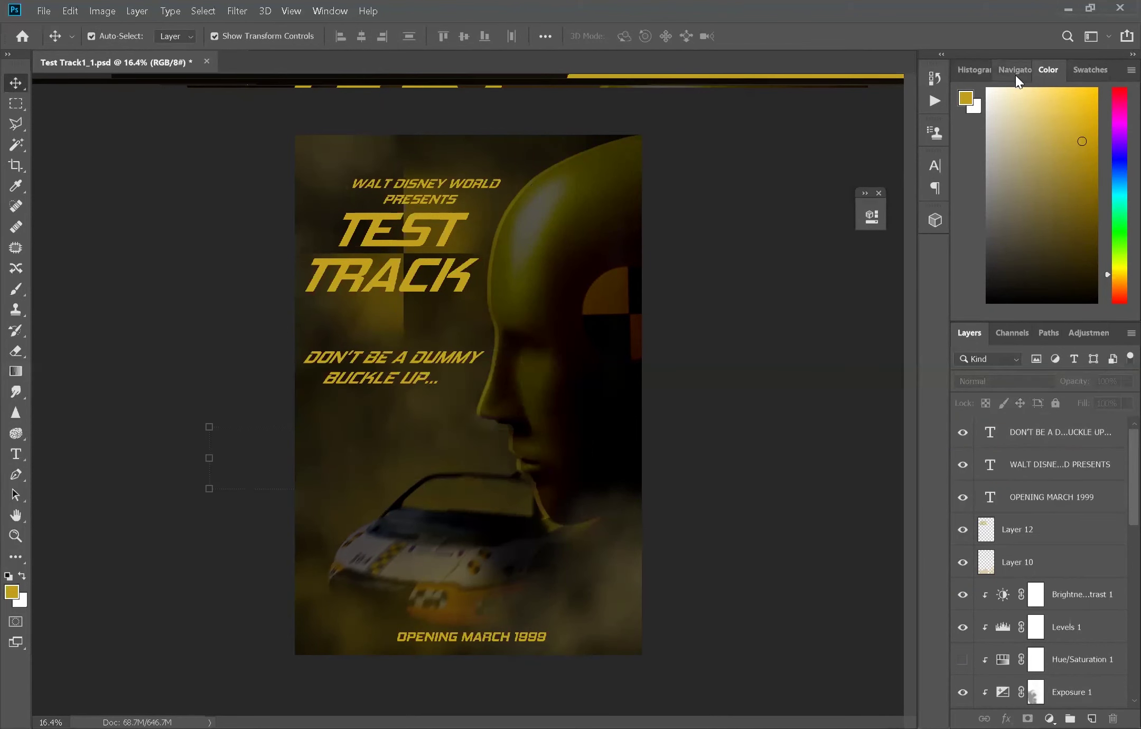
pyautogui.click(1015, 70)
pyautogui.hotkey('ctrl', 'shift', 'z')
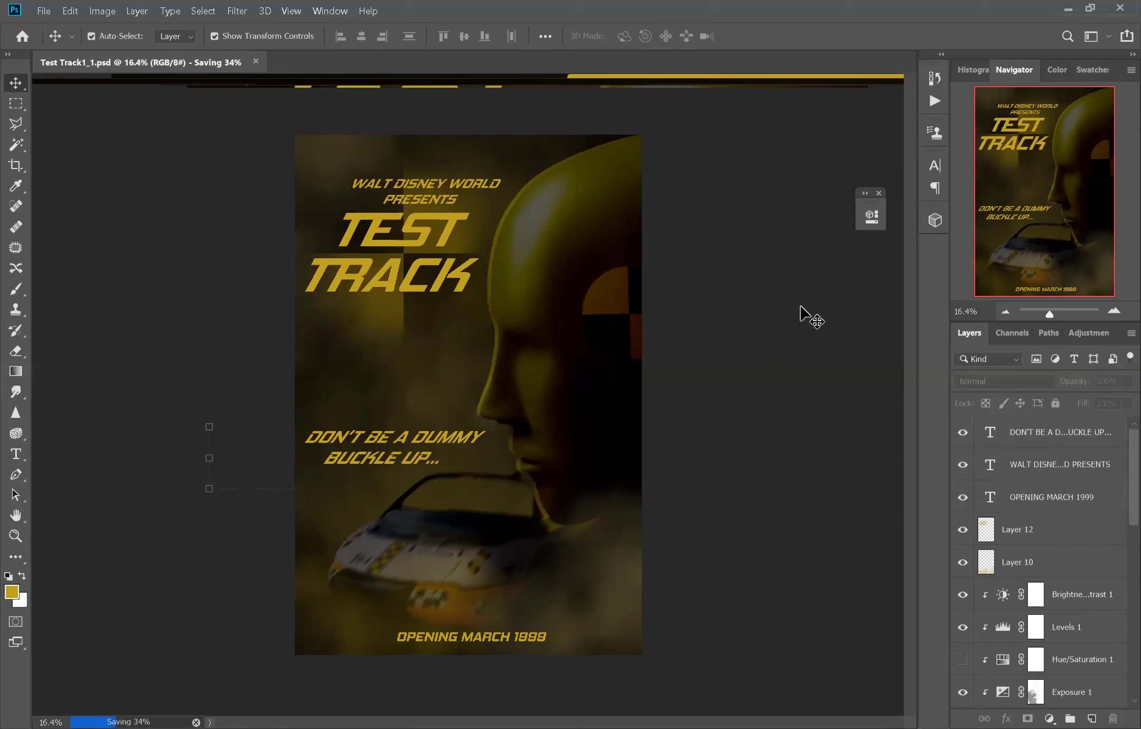
# - Inspect the Hue/Saturation 1 adjustment settings, then hide that adjustment layer
pyautogui.scroll(-5, 1056, 581)
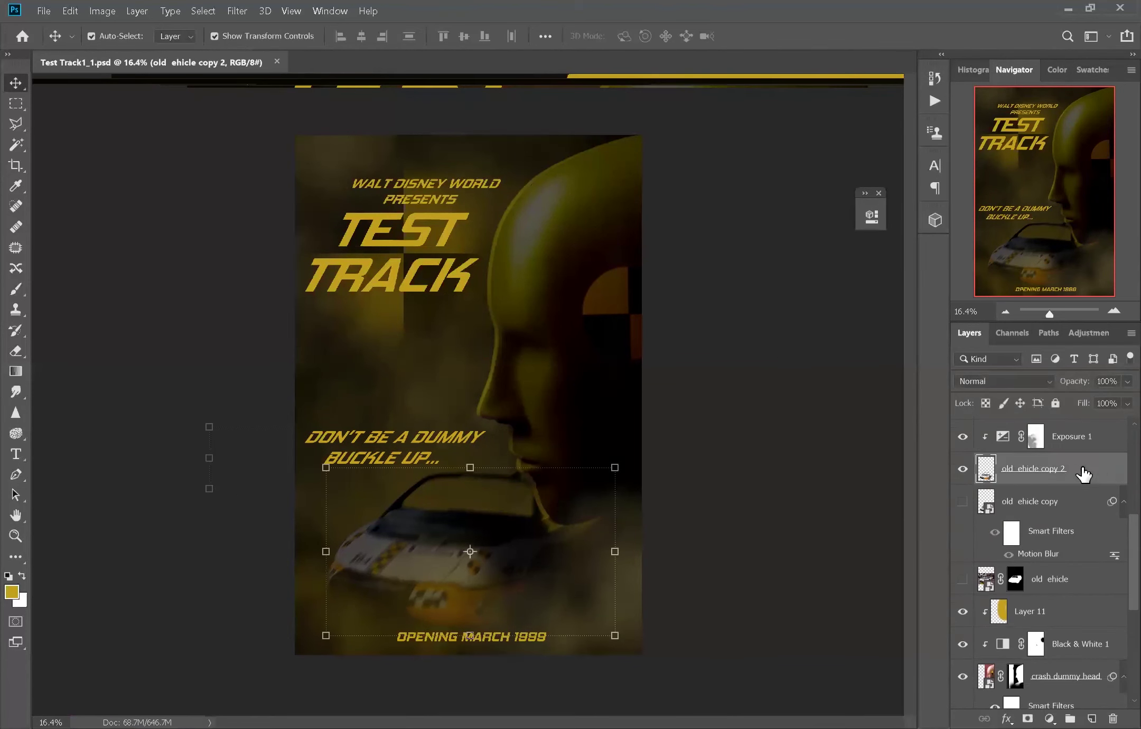
pyautogui.click(962, 468)
pyautogui.doubleClick(1002, 468)
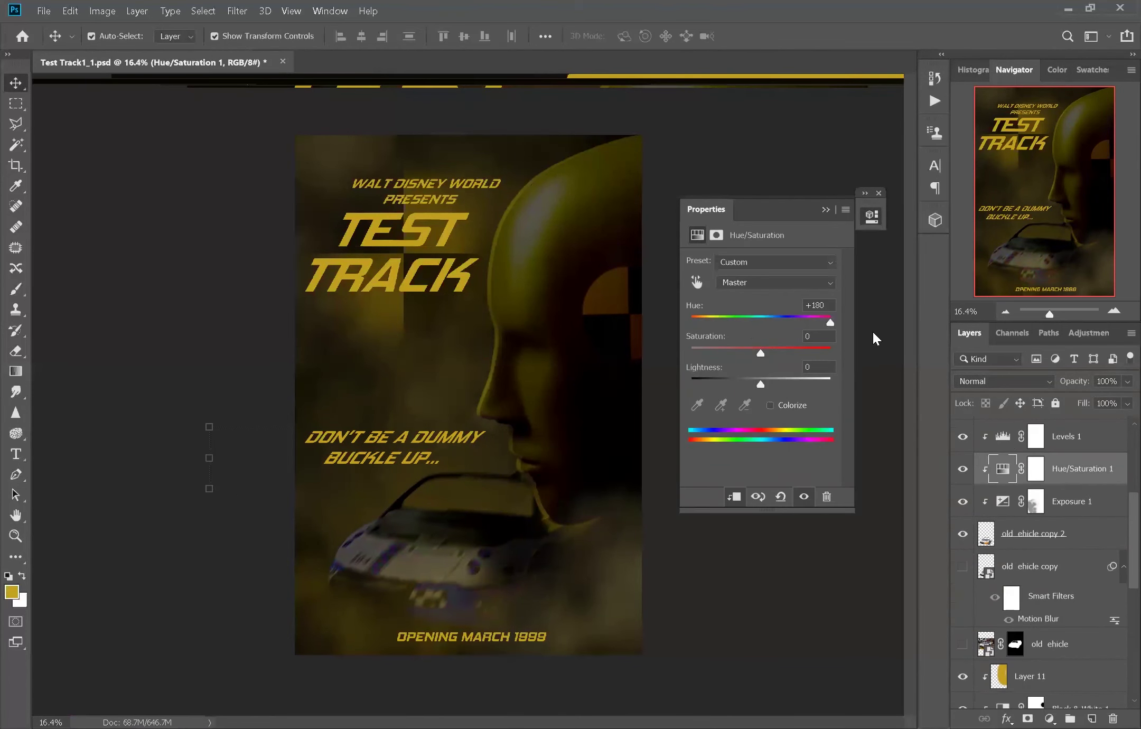
pyautogui.click(872, 217)
pyautogui.click(962, 468)
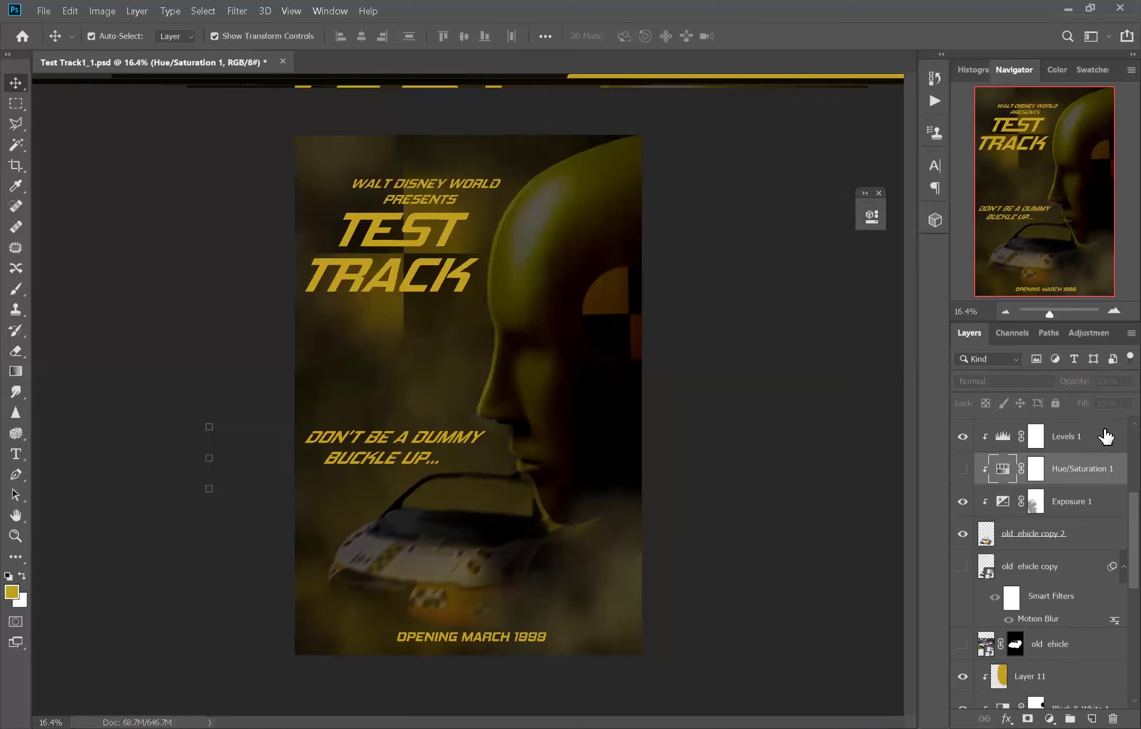
# - Test a -180 hue on Hue/Saturation 1 to tint the car blue, then hide it again
pyautogui.scroll(1, 1088, 470)
pyautogui.click(962, 501)
pyautogui.click(871, 217)
pyautogui.moveTo(761, 323); pyautogui.dragTo(695, 321)
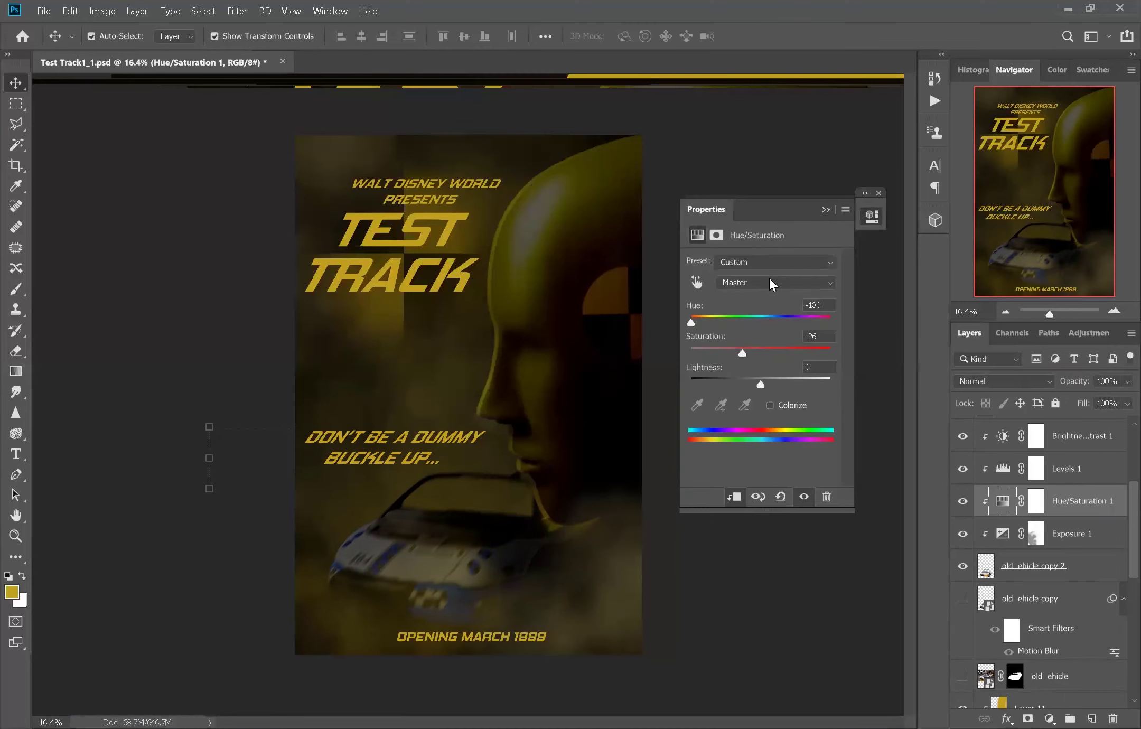
pyautogui.click(825, 210)
pyautogui.click(963, 501)
pyautogui.click(824, 523)
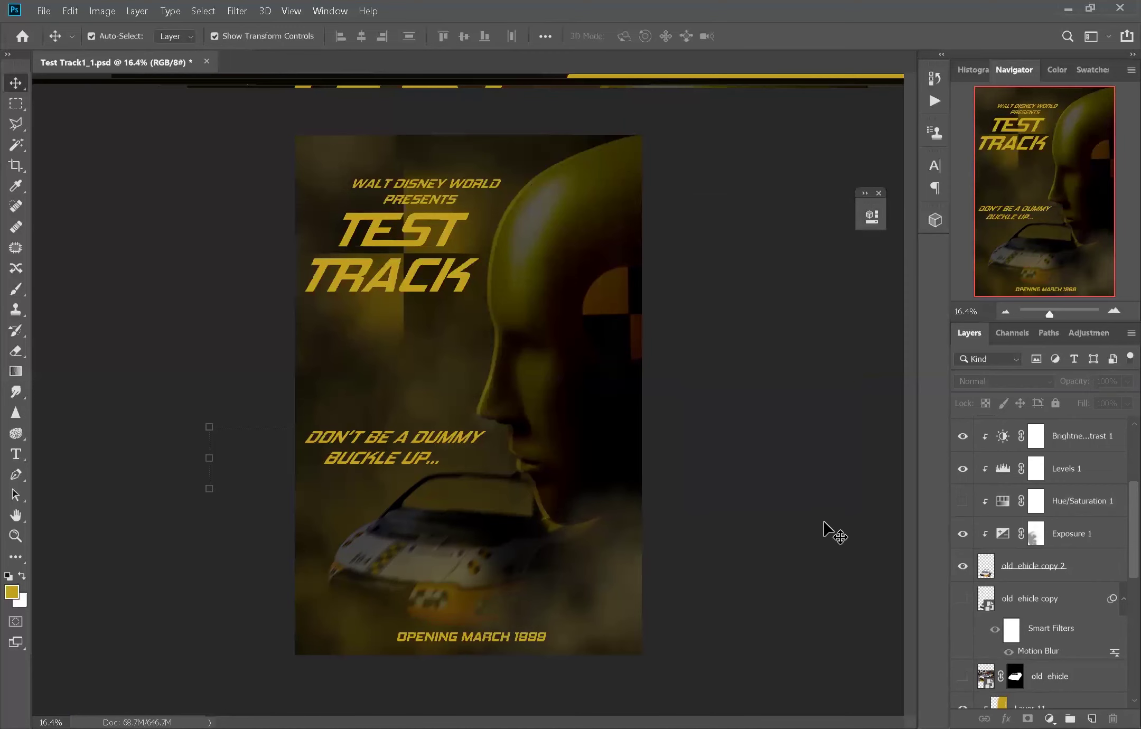
# - Group every layer from DON'T BE A DUMMY to the bottom layer into Group 1
pyautogui.scroll(5, 1113, 507)
pyautogui.click(1056, 434)
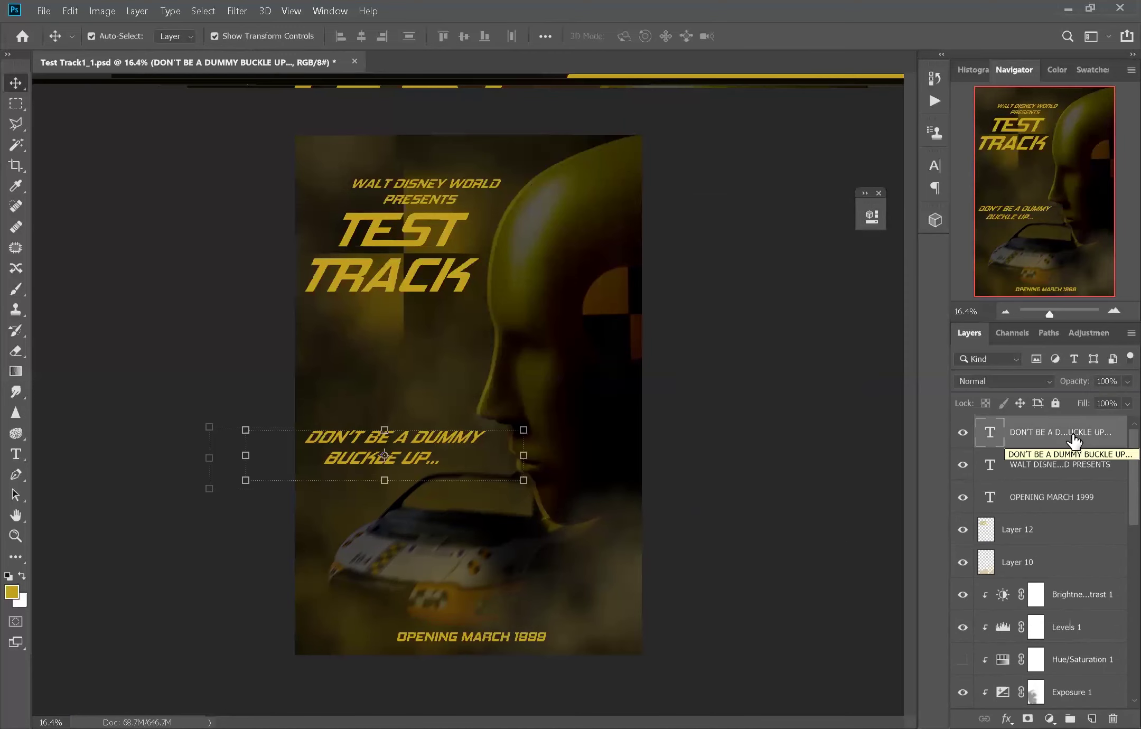
pyautogui.scroll(-10, 1112, 667)
pyautogui.click(1111, 696)
pyautogui.moveTo(1111, 696); pyautogui.dragTo(1069, 719)
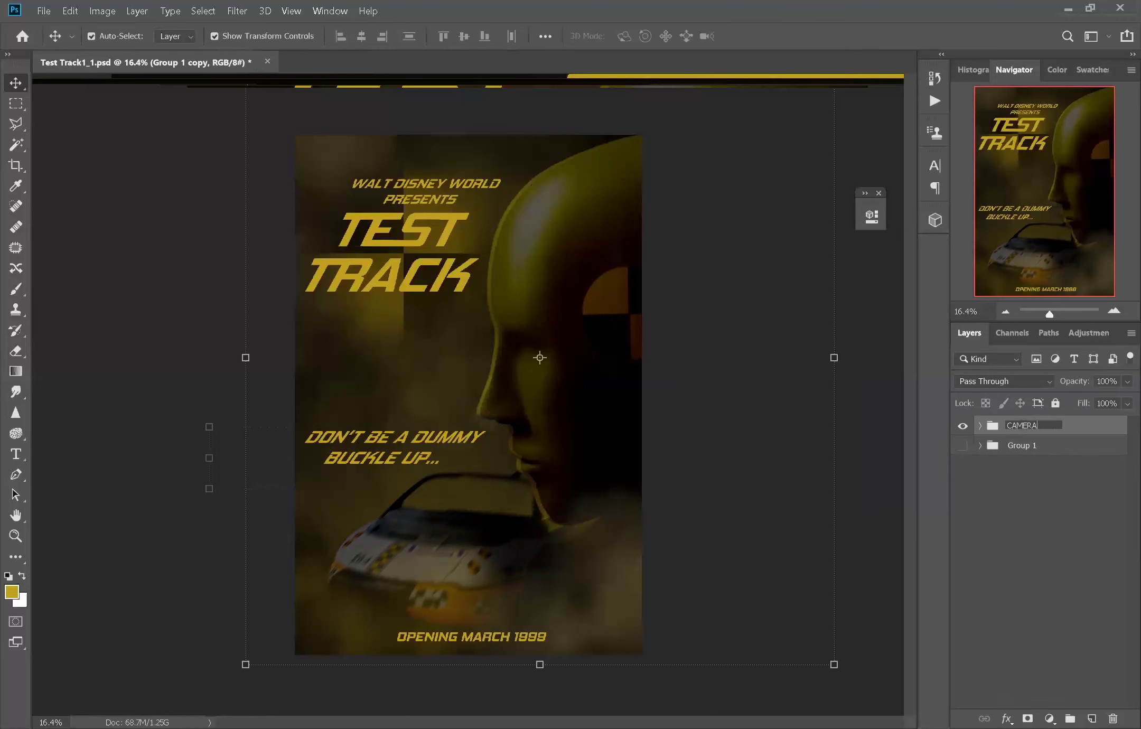
# - Convert the merged poster layer to a smart object and apply the Camera Raw Filter
pyautogui.click(1066, 457)
pyautogui.rightClick(1072, 453)
pyautogui.click(882, 268)
pyautogui.click(237, 11)
pyautogui.click(417, 110)
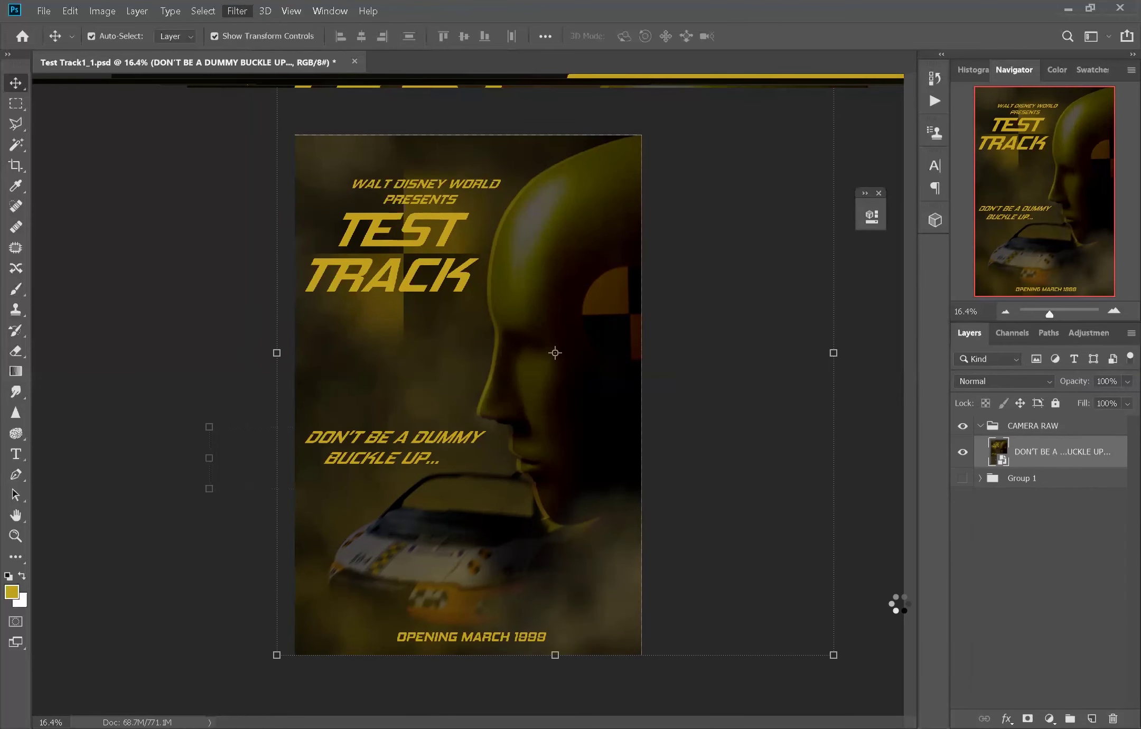
# - Raise exposure to +0.45, boost texture and clarity, and set dehaze to +33
pyautogui.moveTo(982, 511)
pyautogui.mouseDown()
pyautogui.moveTo(994, 511)
pyautogui.moveTo(945, 544)
pyautogui.mouseUp()
pyautogui.scroll(-2, 1020, 550)
pyautogui.moveTo(945, 439); pyautogui.dragTo(1004, 439)
pyautogui.moveTo(982, 477)
pyautogui.mouseDown()
pyautogui.moveTo(1027, 477)
pyautogui.moveTo(948, 455)
pyautogui.moveTo(1045, 492)
pyautogui.moveTo(1020, 491)
pyautogui.mouseUp()
pyautogui.scroll(-2, 1034, 438)
pyautogui.moveTo(983, 525); pyautogui.dragTo(1034, 525)
pyautogui.moveTo(983, 559); pyautogui.dragTo(1025, 559)
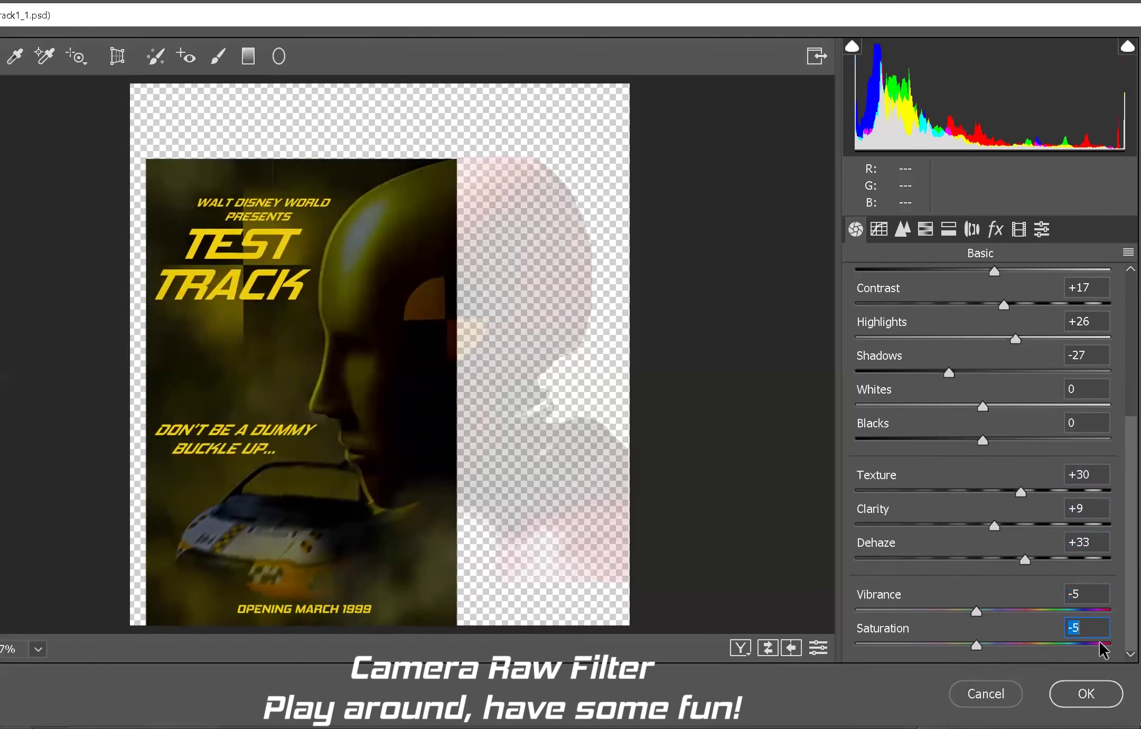
# - Split-tone the image with shadow saturation about 17 and a shifted balance
pyautogui.click(879, 228)
pyautogui.click(925, 228)
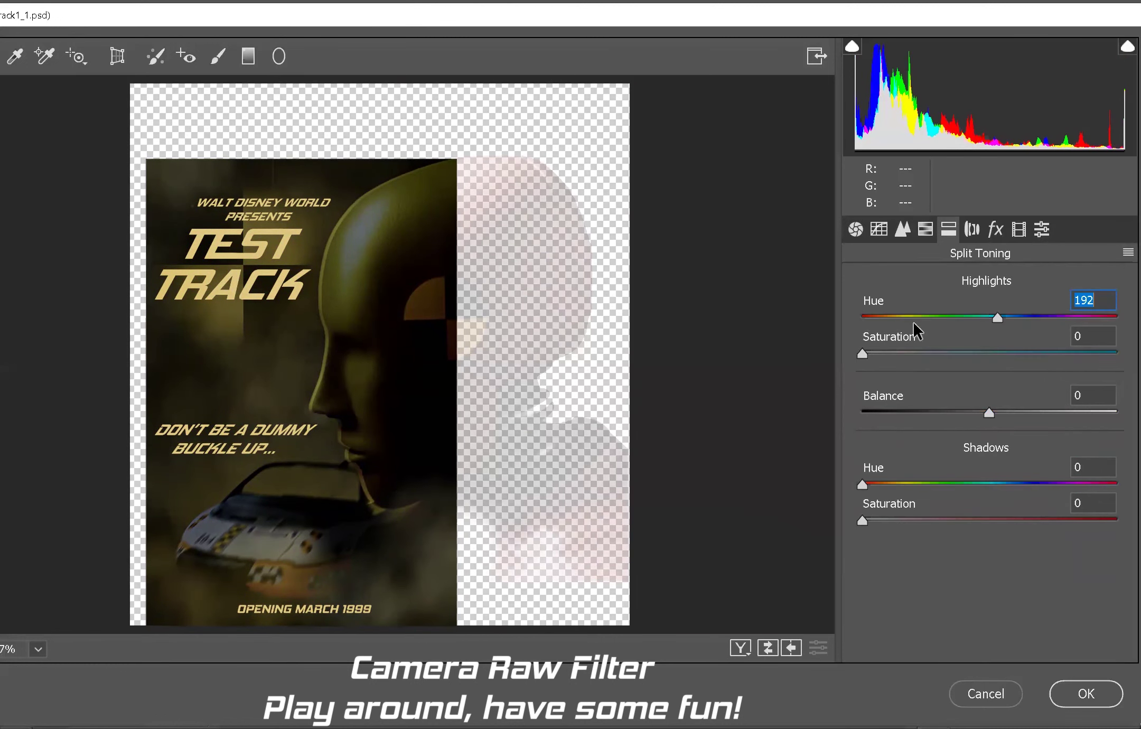
pyautogui.moveTo(862, 520); pyautogui.dragTo(902, 521)
pyautogui.moveTo(989, 412)
pyautogui.mouseDown()
pyautogui.moveTo(1056, 412)
pyautogui.moveTo(924, 412)
pyautogui.mouseUp()
# - Add film grain with amount 31 and size 74, after briefly browsing the creative presets
pyautogui.click(995, 229)
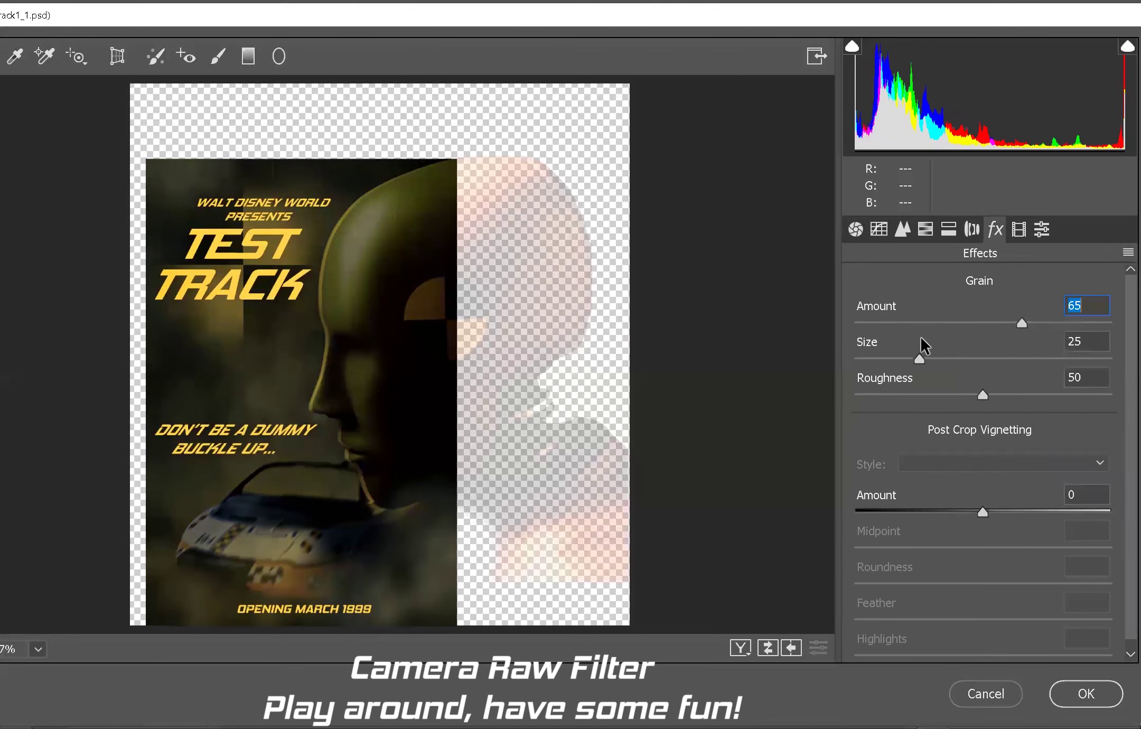
pyautogui.press('Down')
pyautogui.press('Down')
pyautogui.moveTo(919, 358); pyautogui.dragTo(980, 359)
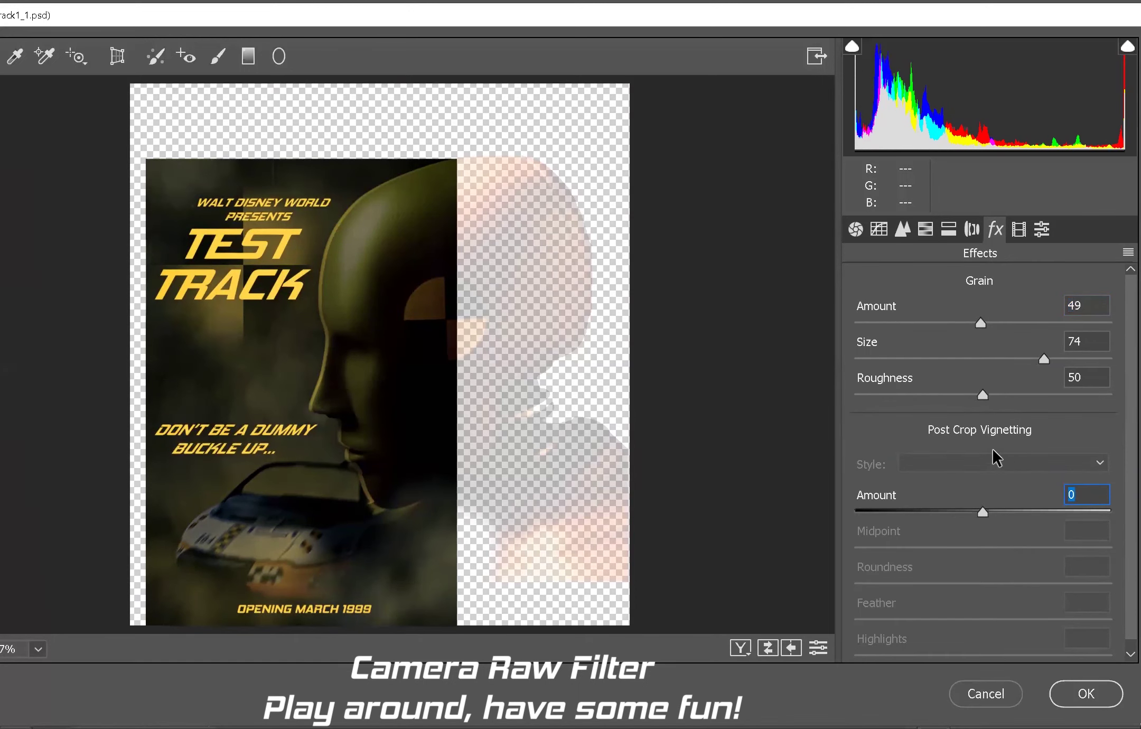
pyautogui.click(1042, 228)
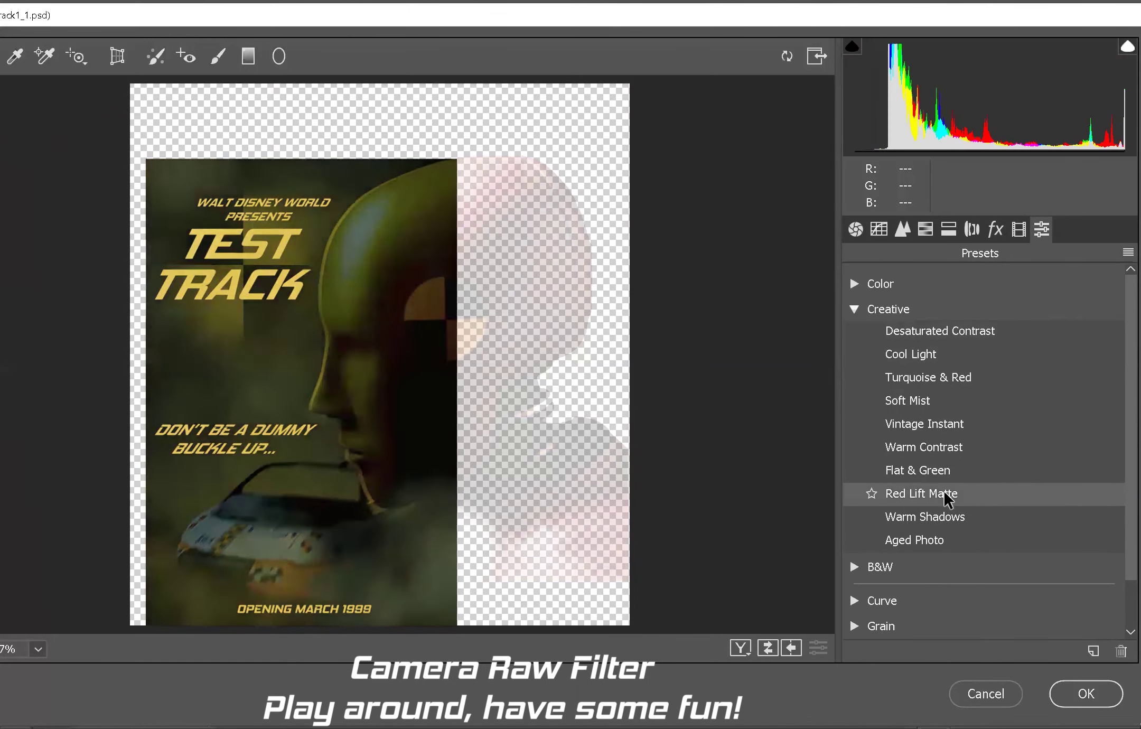
pyautogui.scroll(-1, 919, 439)
pyautogui.scroll(3, 903, 375)
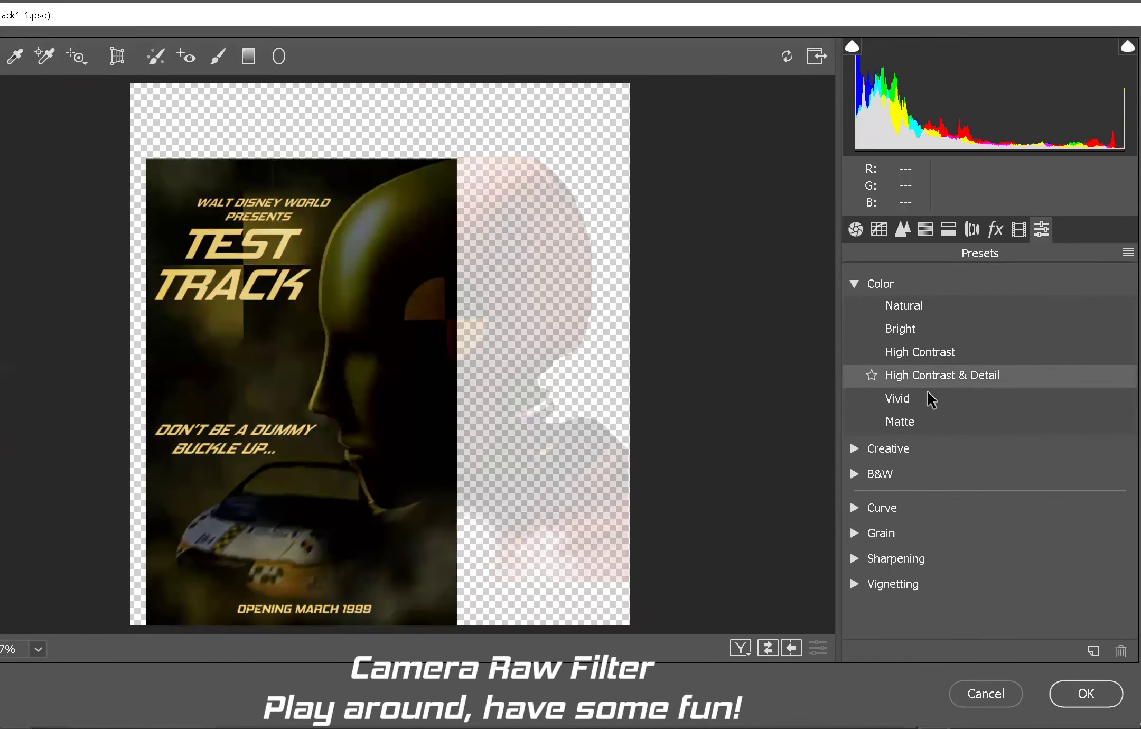
pyautogui.hotkey('ctrl', 'alt', '7')
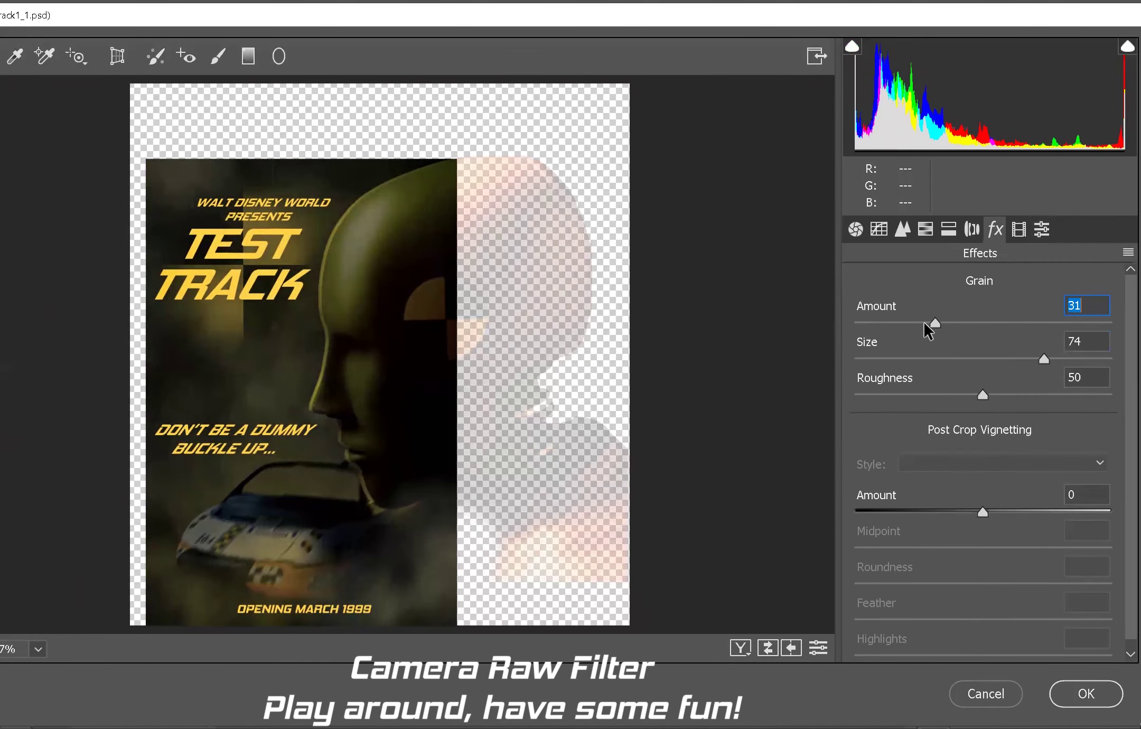